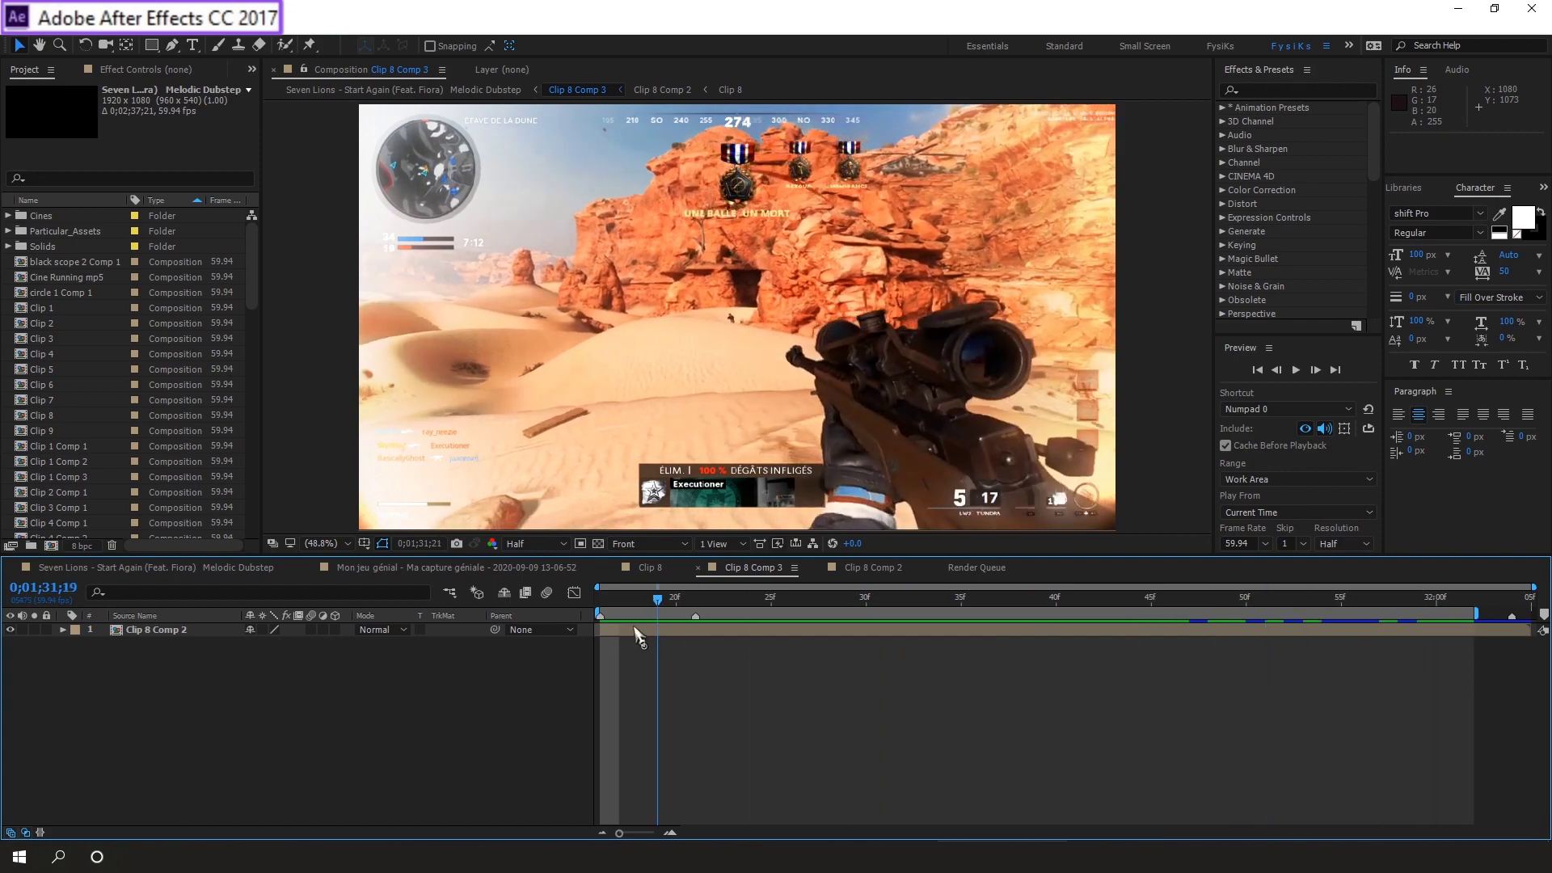
Step: Add a full-frame black solid named gun above Clip 8 Comp 2 and hide it
click(129, 631)
key(ctrl+y)
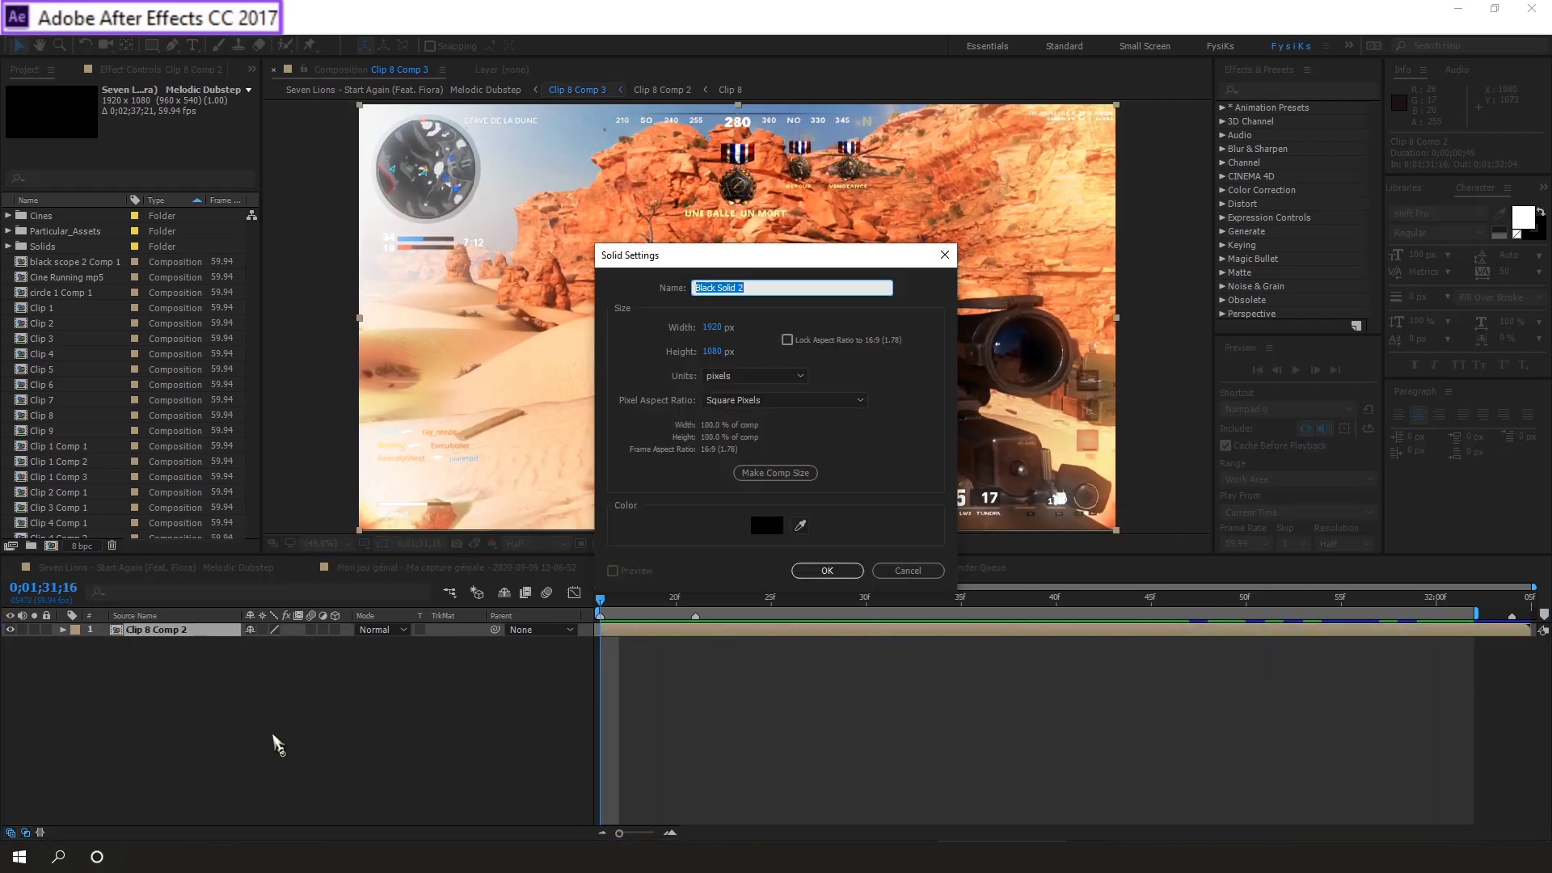
text(gun)
key(Return)
click(11, 629)
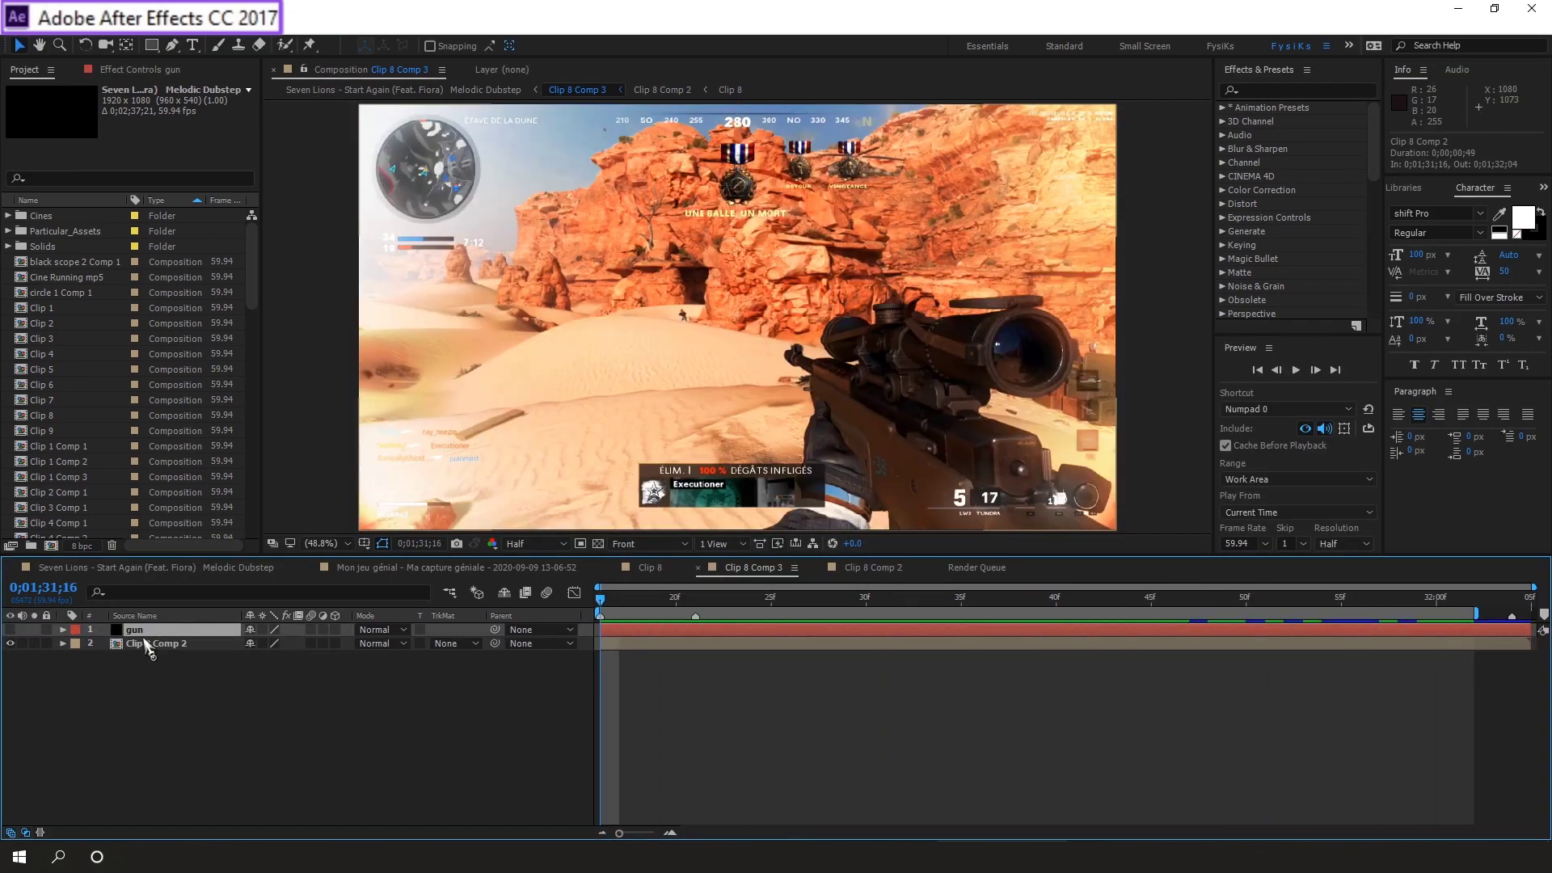
Step: Draw a closed Pen tool mask loosely around the rifle on the gun layer at 0;01;31;16
click(172, 47)
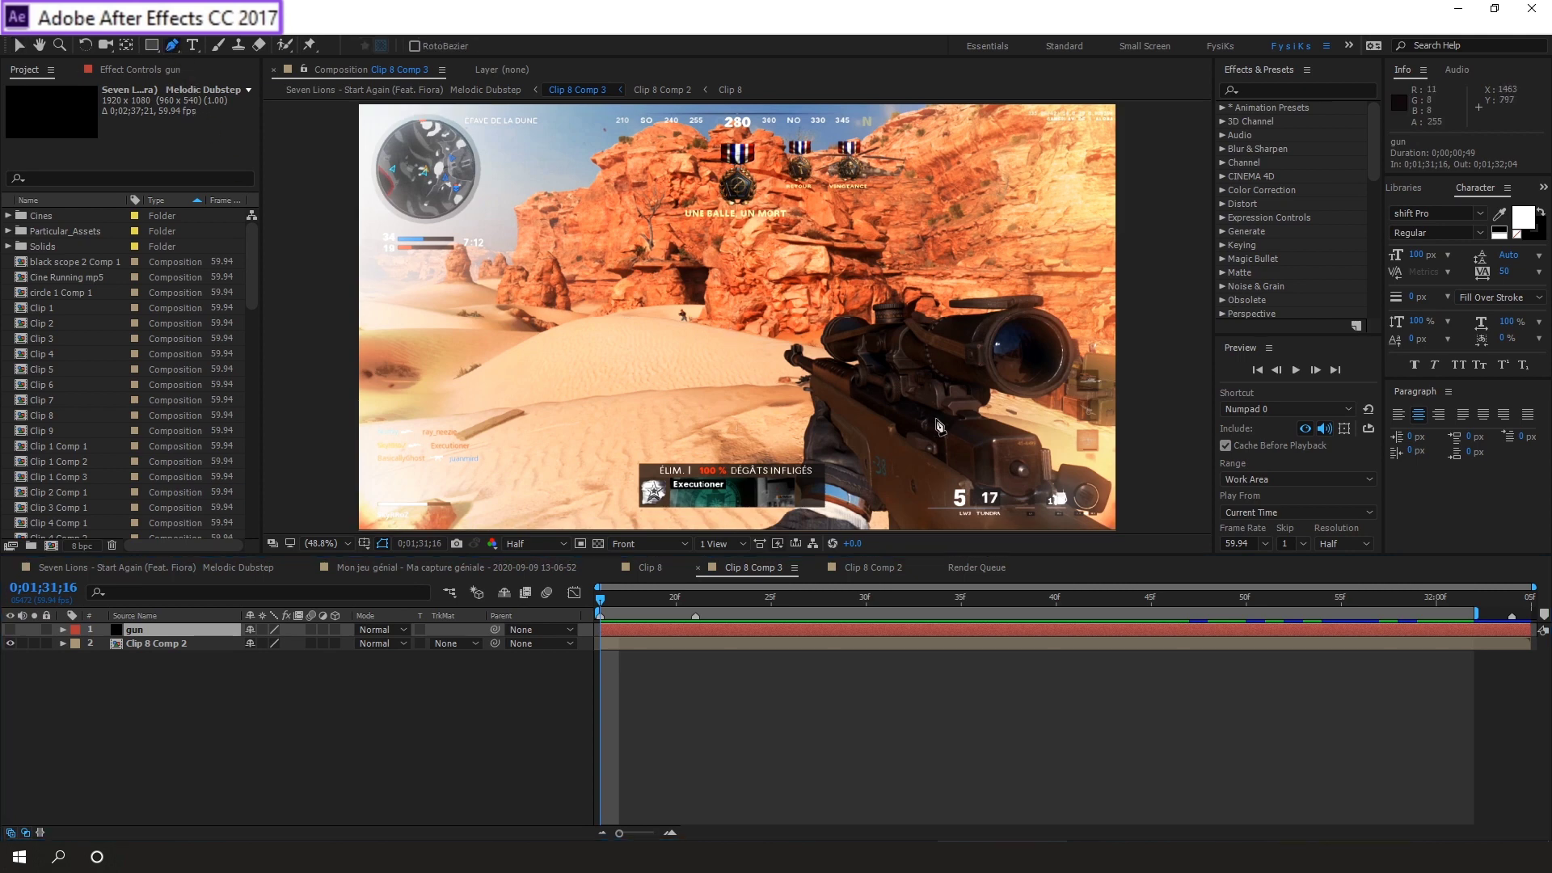
drag(937, 424, 901, 342)
click(871, 502)
click(811, 414)
click(768, 361)
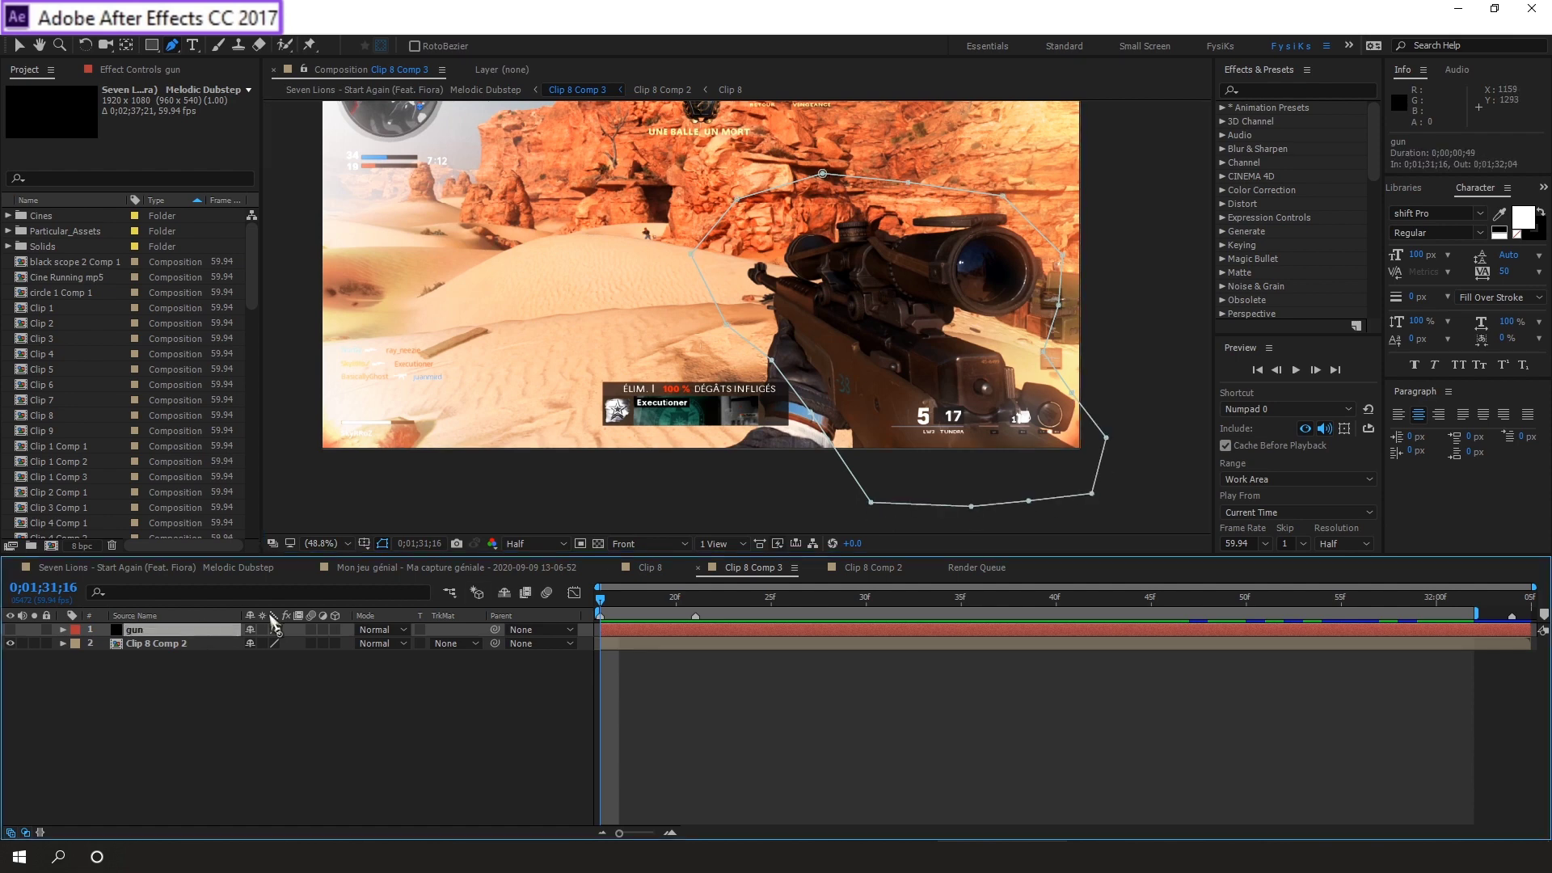
Step: Show the gun layer's mask path and change the mask outline colour to bright green
key(m)
key(v)
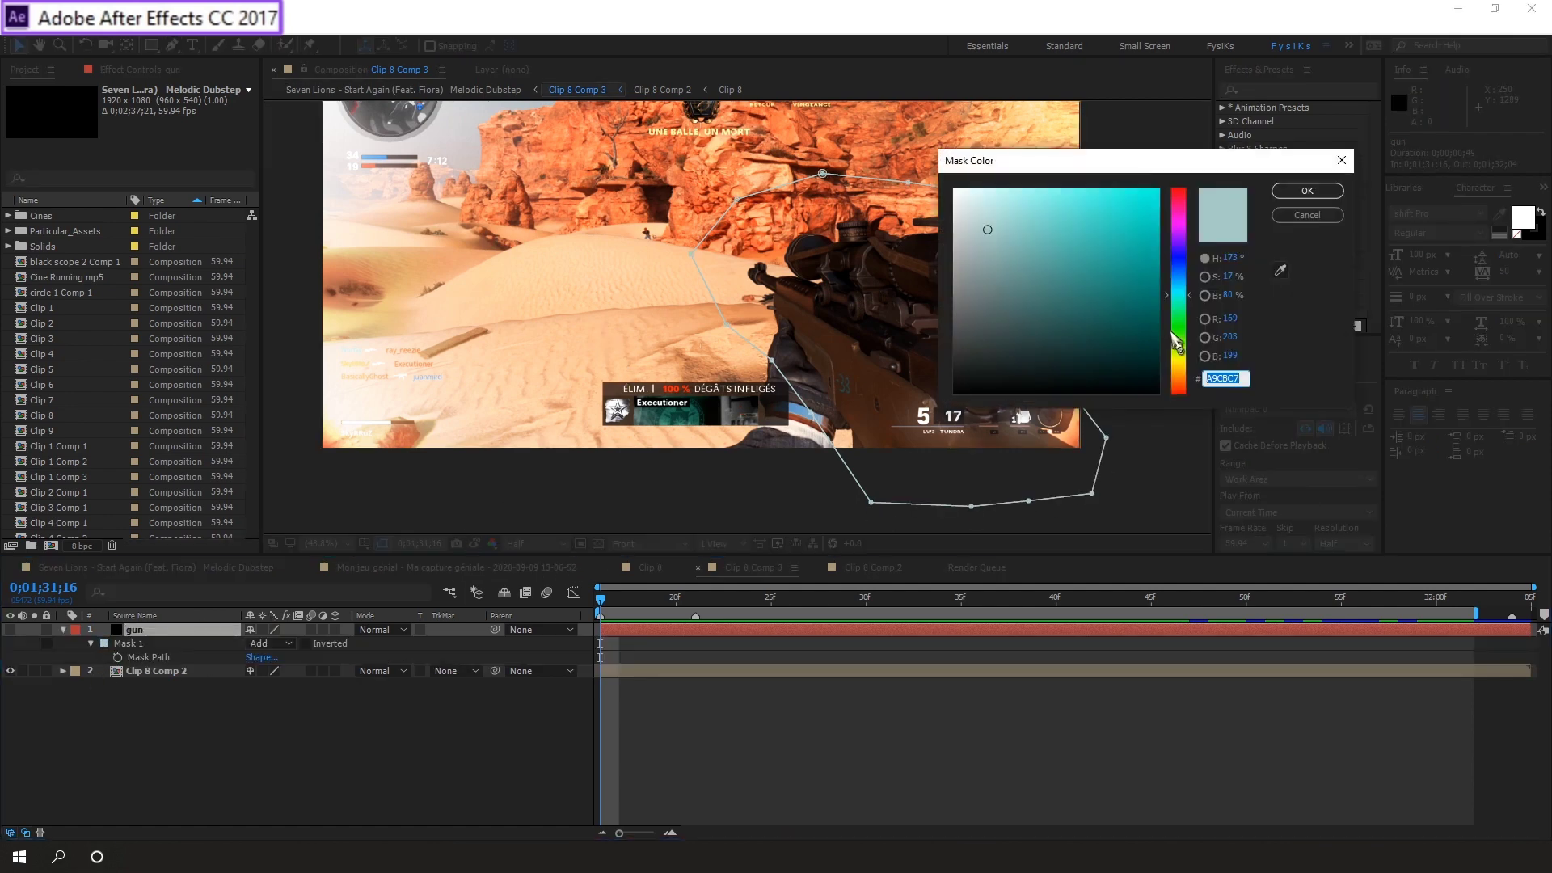
click(1172, 331)
drag(1132, 231, 1240, 108)
click(1307, 192)
drag(919, 297, 867, 330)
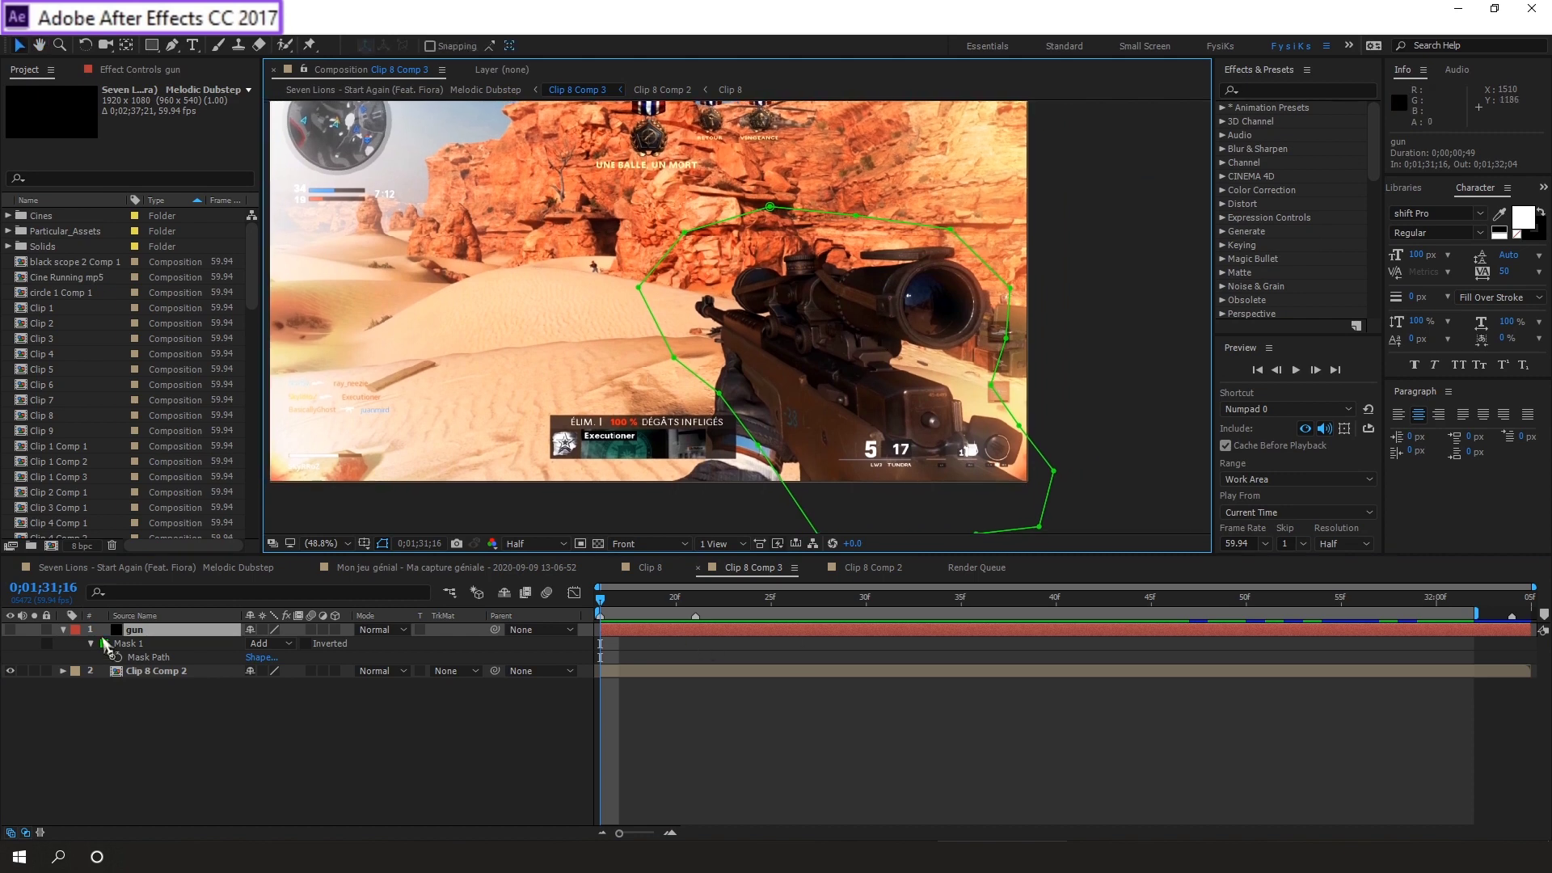
Step: Start animating the gun layer's Mask Path with a keyframe at 0;01;31;16
click(151, 631)
key(m)
key(m)
key(alt+shift+m)
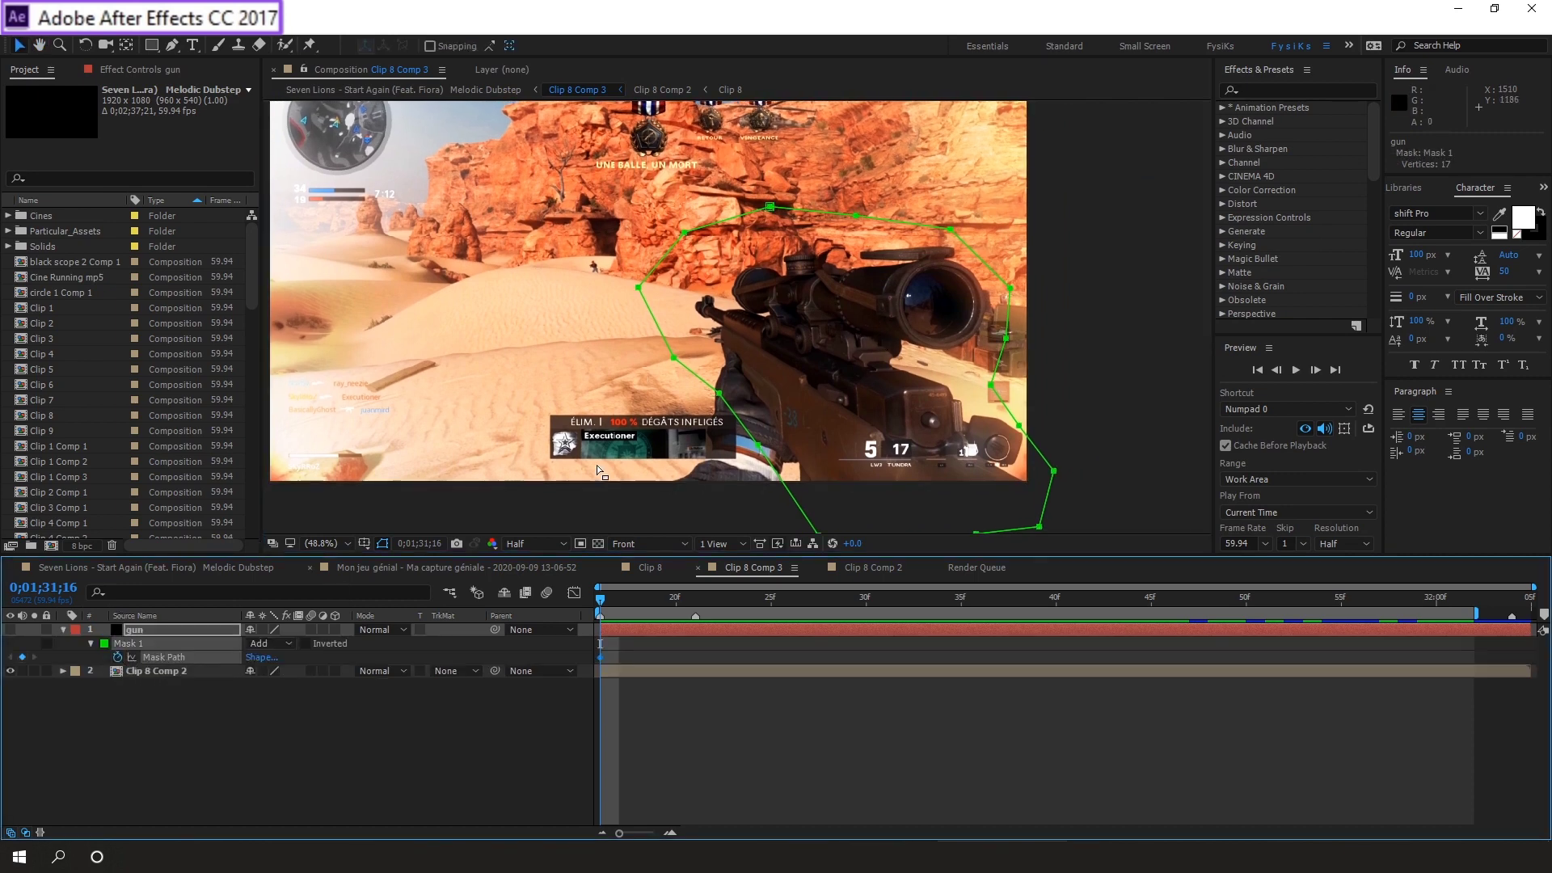
Step: At 0;01;31;21, reshape the mask's vertices to follow the rifle's moved outline, creating a second Mask Path keyframe
drag(608, 601, 695, 602)
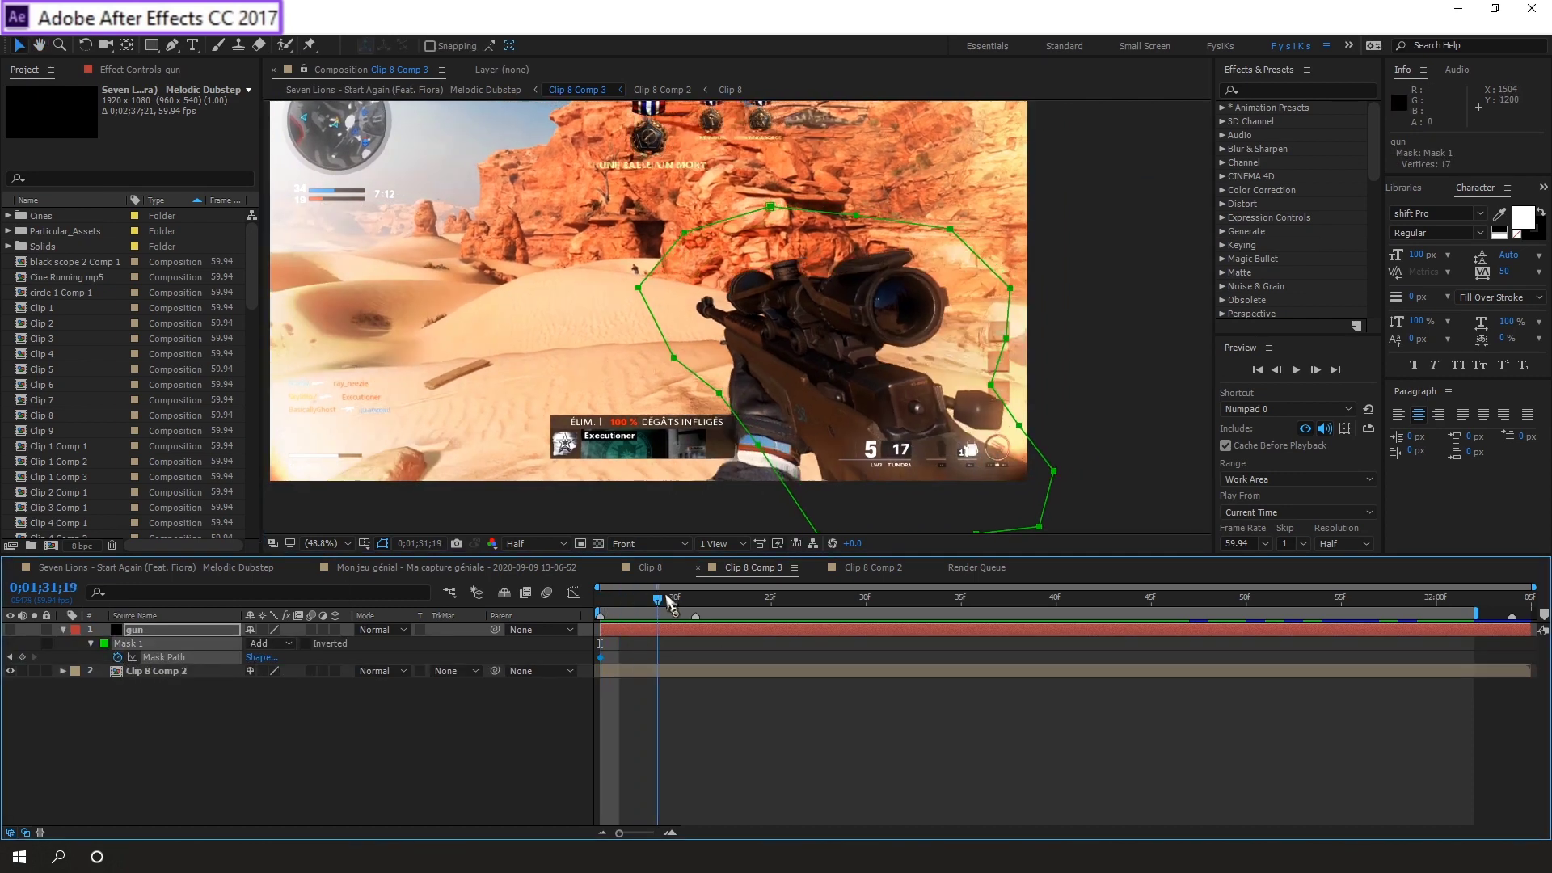
click(1064, 342)
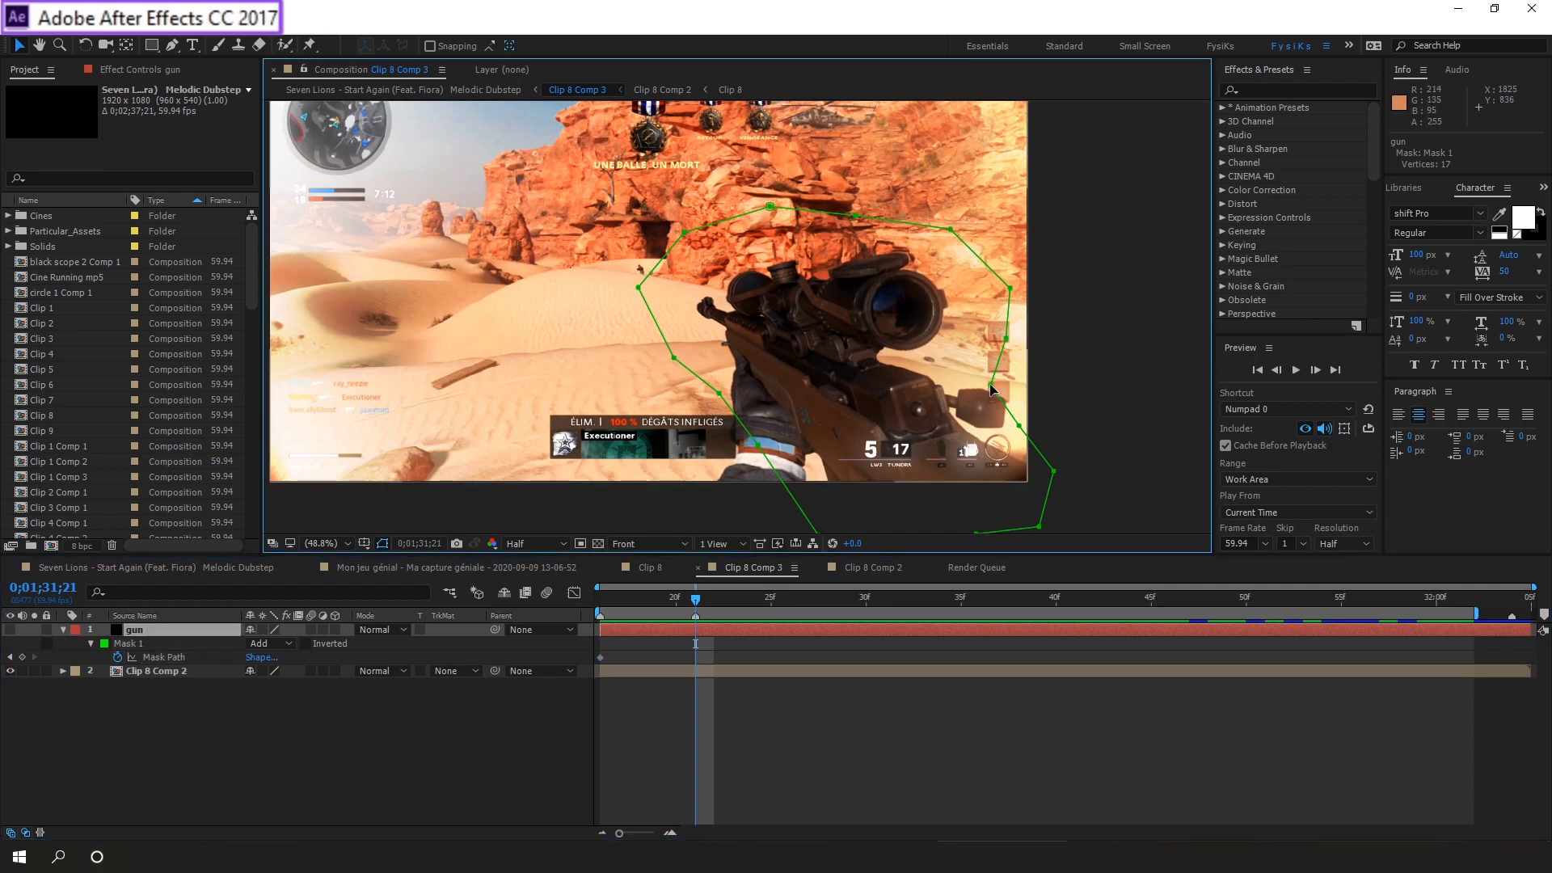
drag(1005, 337, 959, 348)
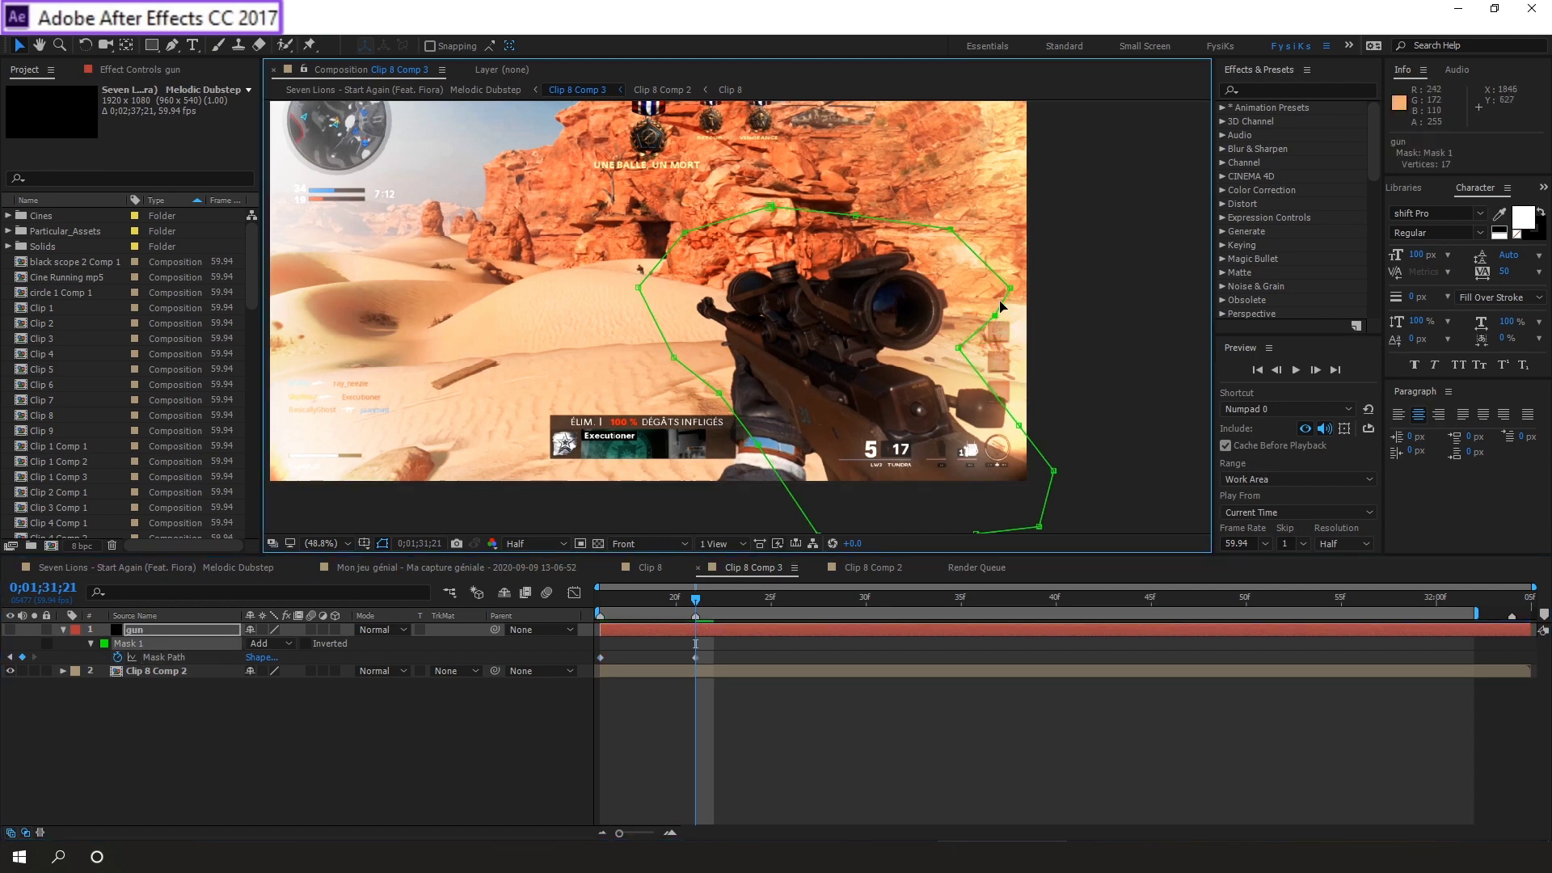
drag(1010, 287, 995, 315)
drag(685, 233, 686, 247)
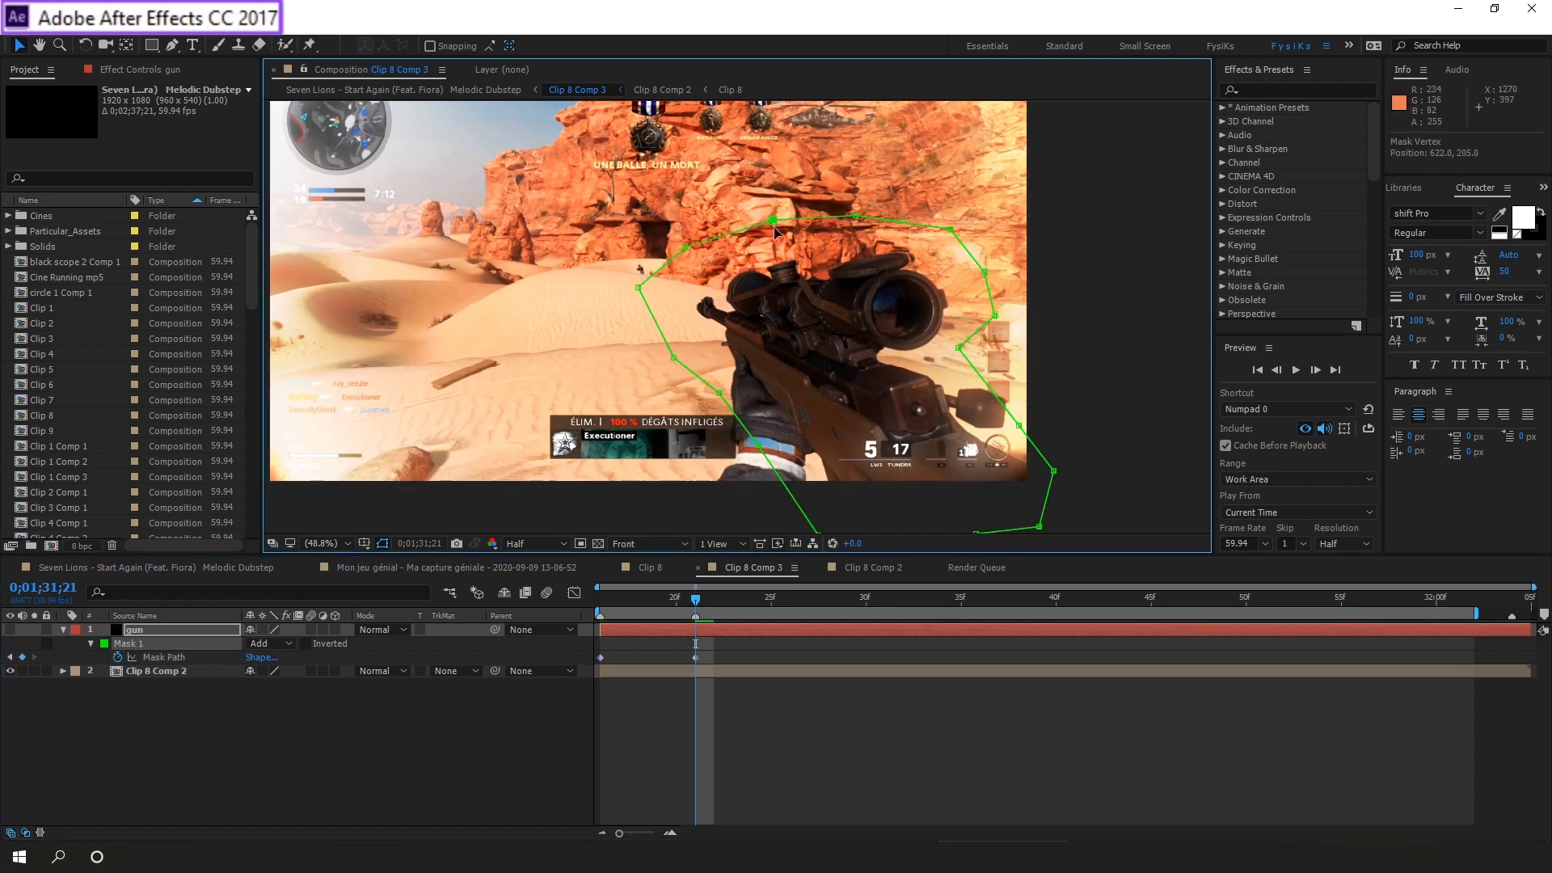
drag(772, 207, 775, 231)
drag(639, 288, 653, 305)
drag(1054, 471, 1033, 415)
Step: Hold the current mask shape with a Mask Path keyframe at 0;01;31;48
mouse_move(674, 598)
mouse_down()
mouse_move(590, 610)
mouse_move(699, 598)
mouse_up()
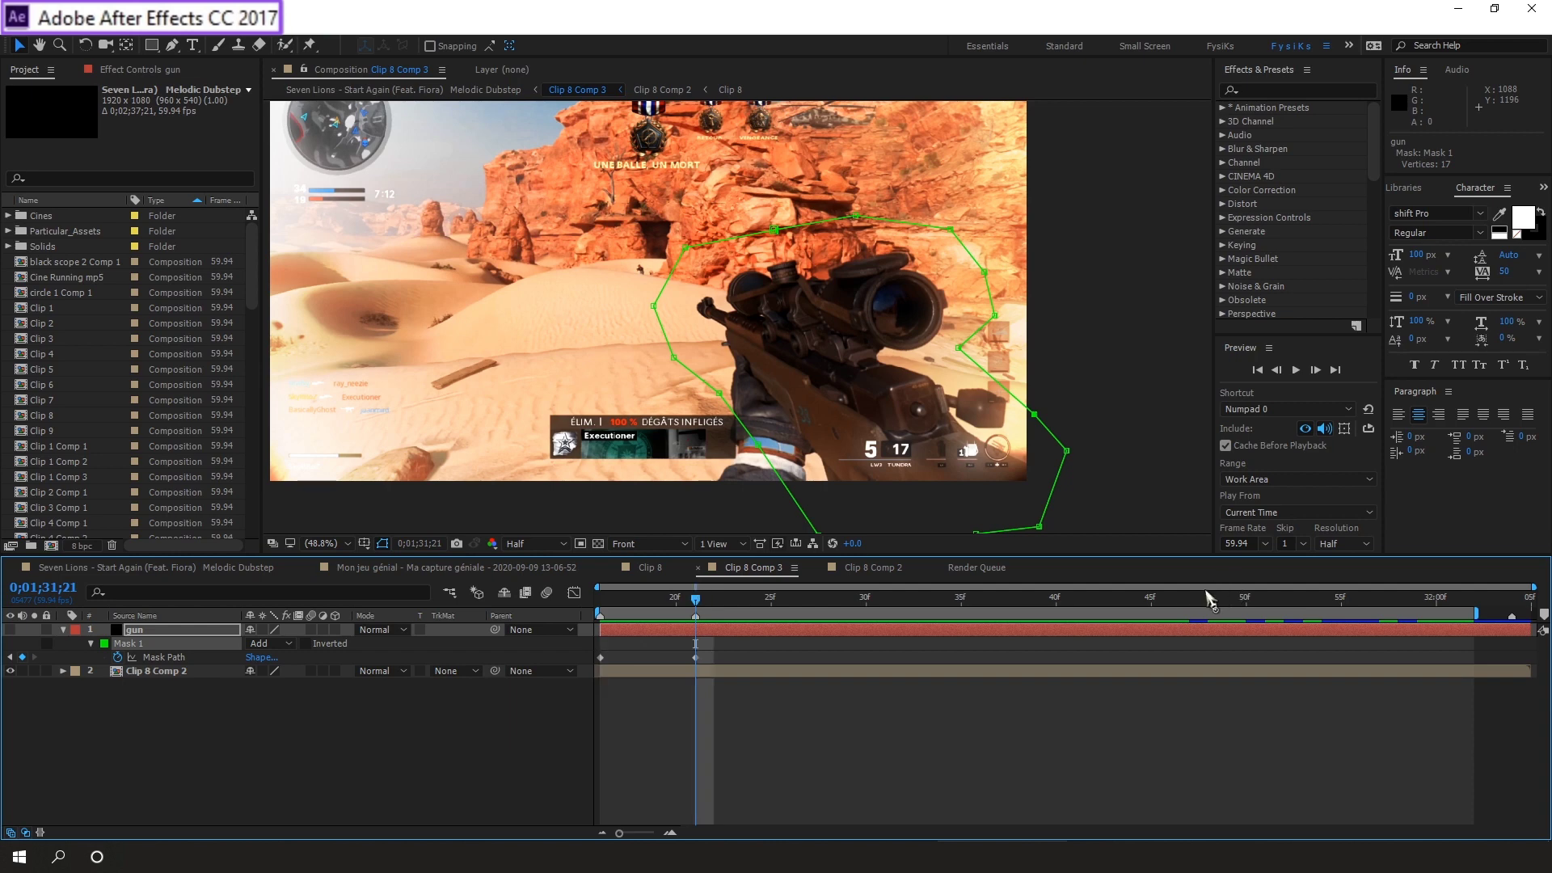
drag(1125, 602, 1321, 606)
click(22, 657)
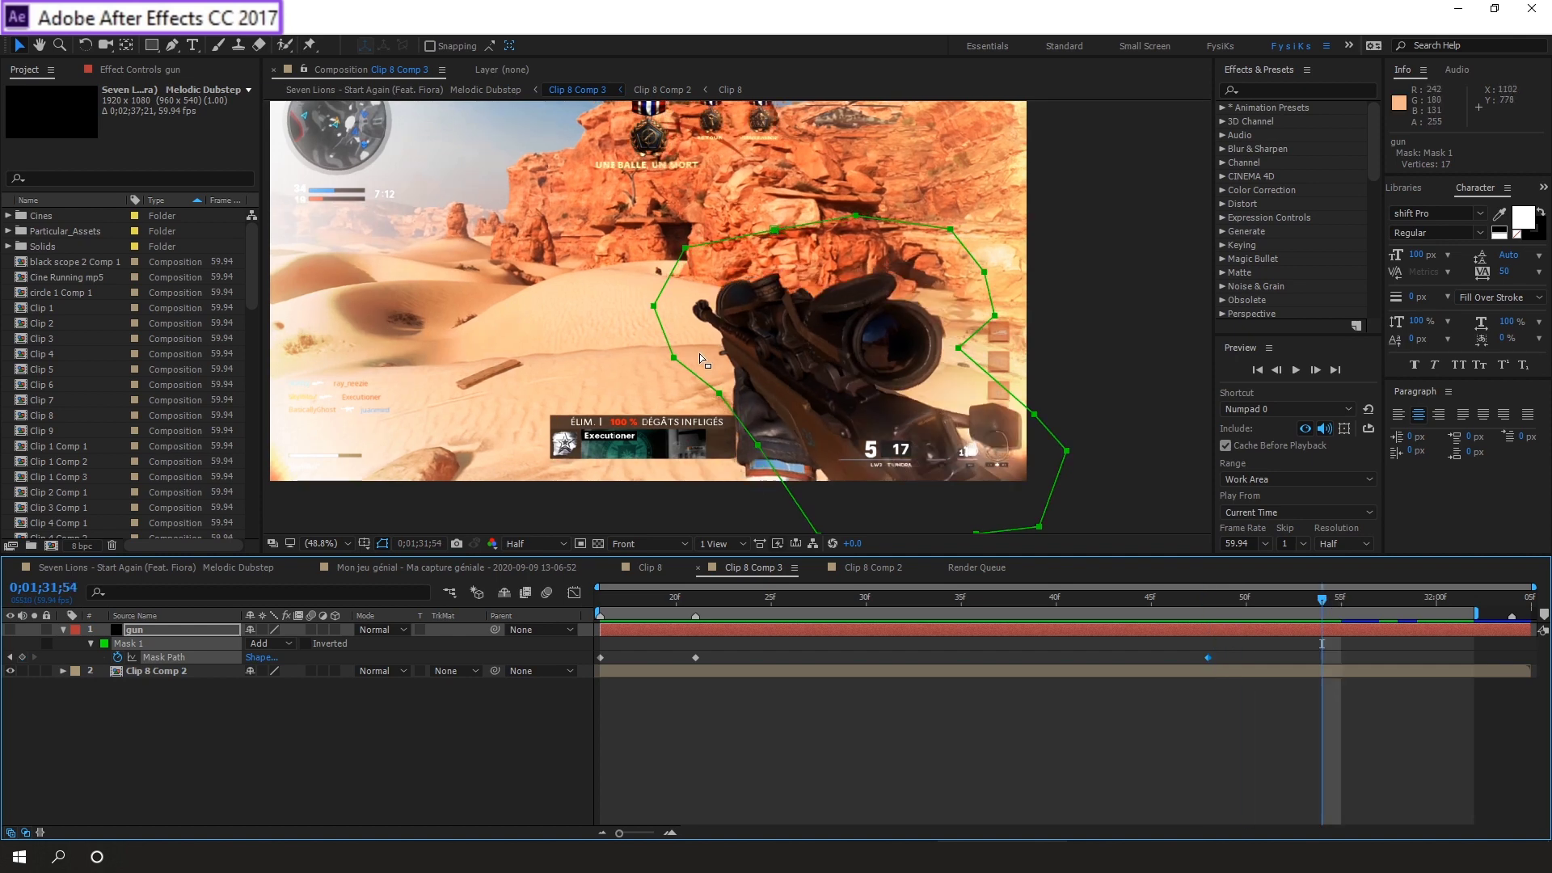
Step: At 0;01;31;54, pull the mask's upper vertices closer to the rifle and scope
drag(653, 306, 663, 311)
drag(686, 248, 691, 266)
drag(774, 229, 772, 254)
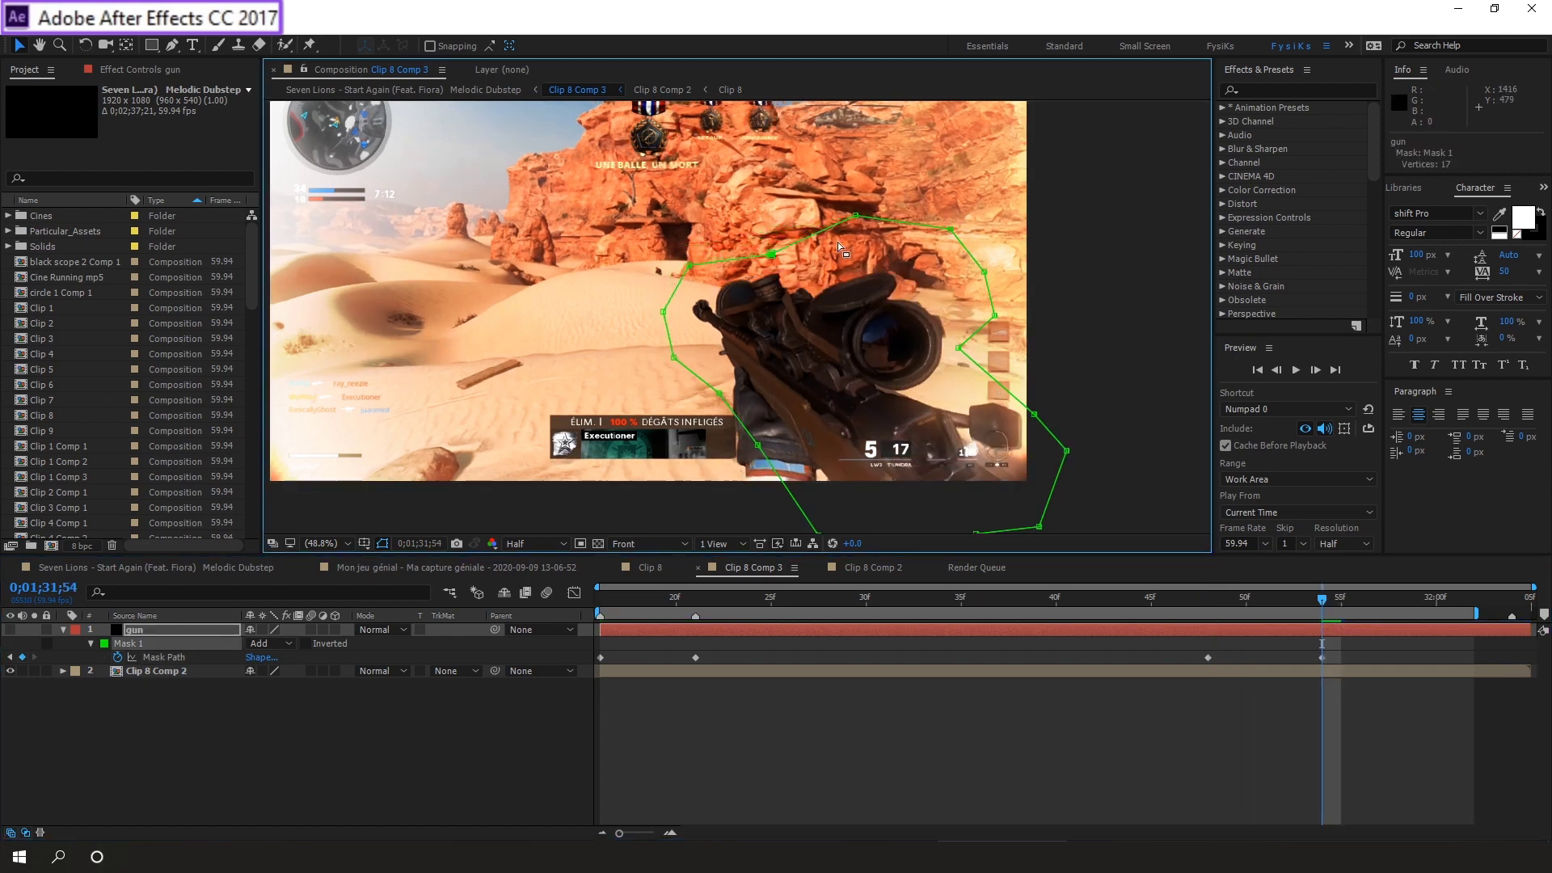
drag(855, 215, 857, 246)
drag(950, 229, 931, 250)
drag(994, 315, 954, 273)
Step: At 0;01;32;01, reshape the mask on both sides to surround the raised scope and extend below the frame
drag(1308, 612, 1463, 608)
click(1411, 636)
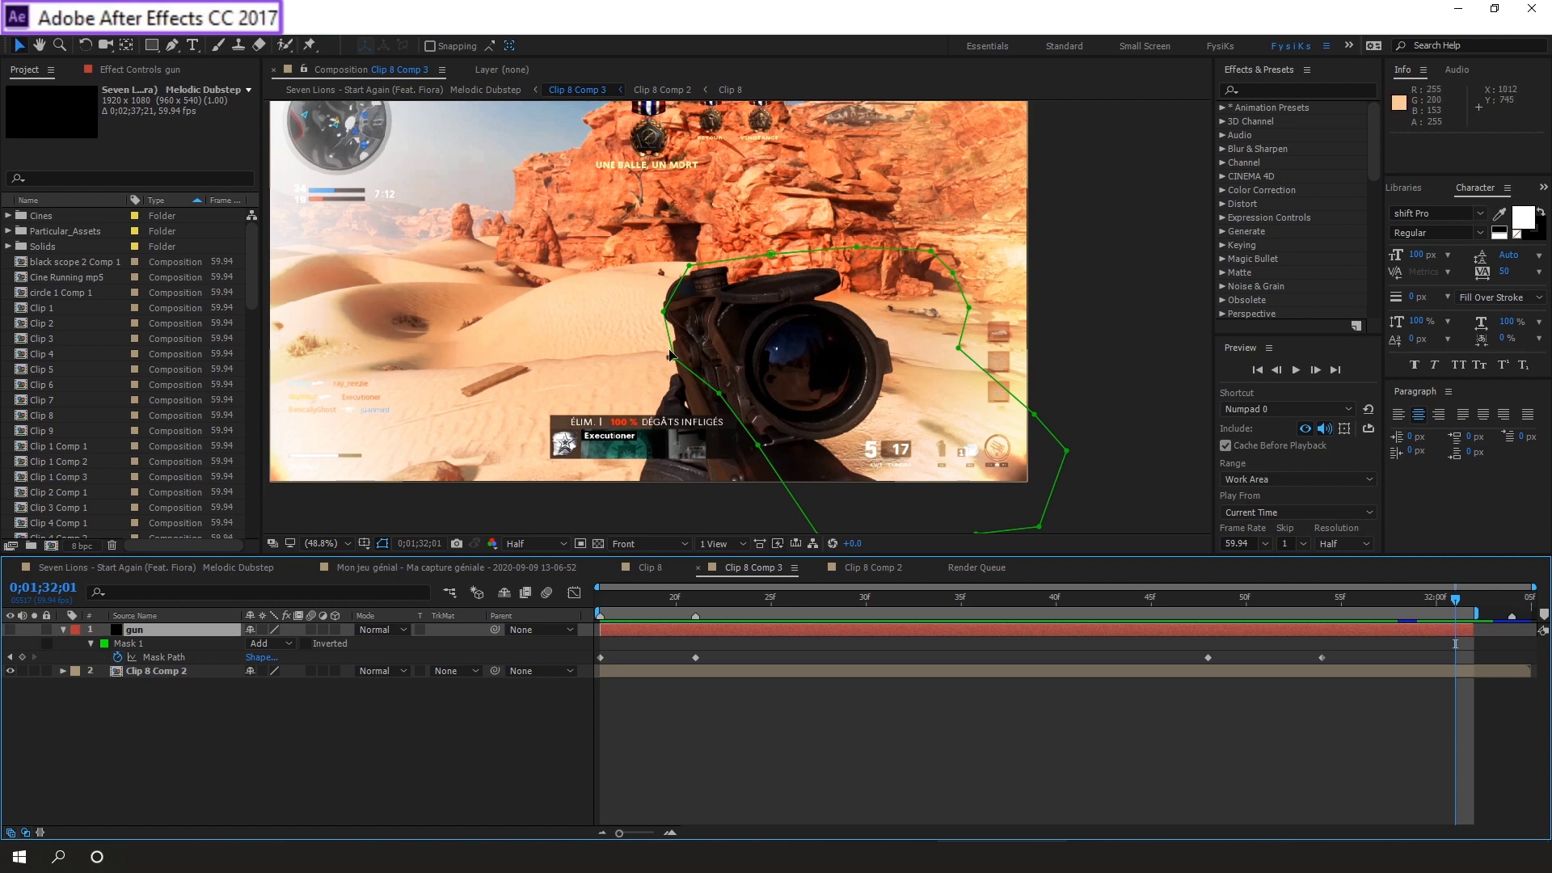
drag(673, 357, 673, 263)
drag(770, 254, 750, 245)
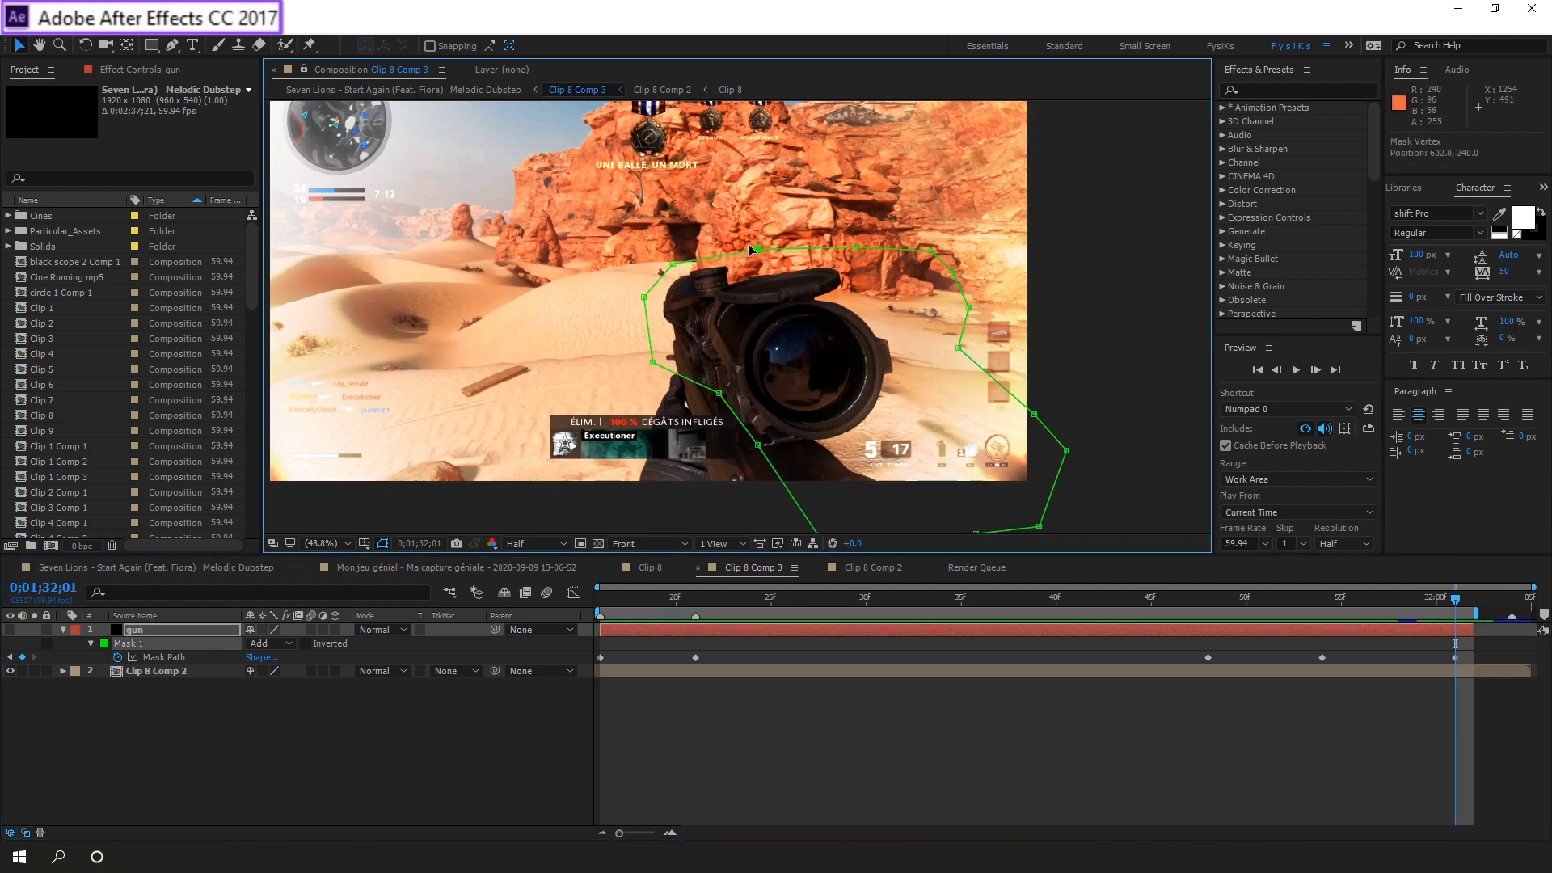
drag(930, 252, 888, 260)
drag(954, 273, 929, 361)
drag(1034, 414, 917, 423)
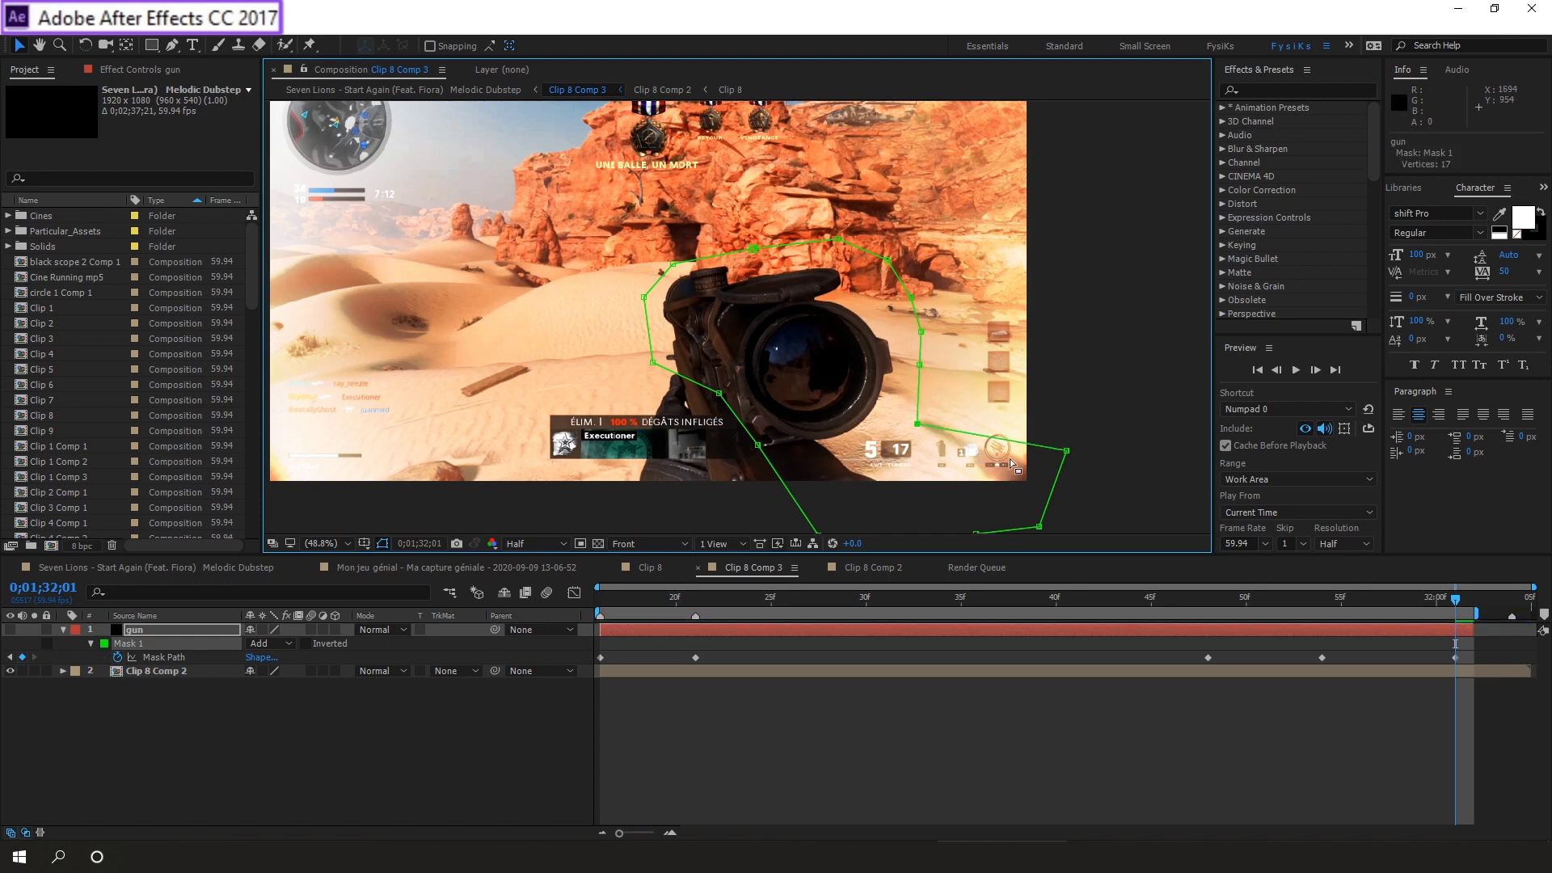
drag(1067, 450, 922, 502)
drag(918, 423, 907, 425)
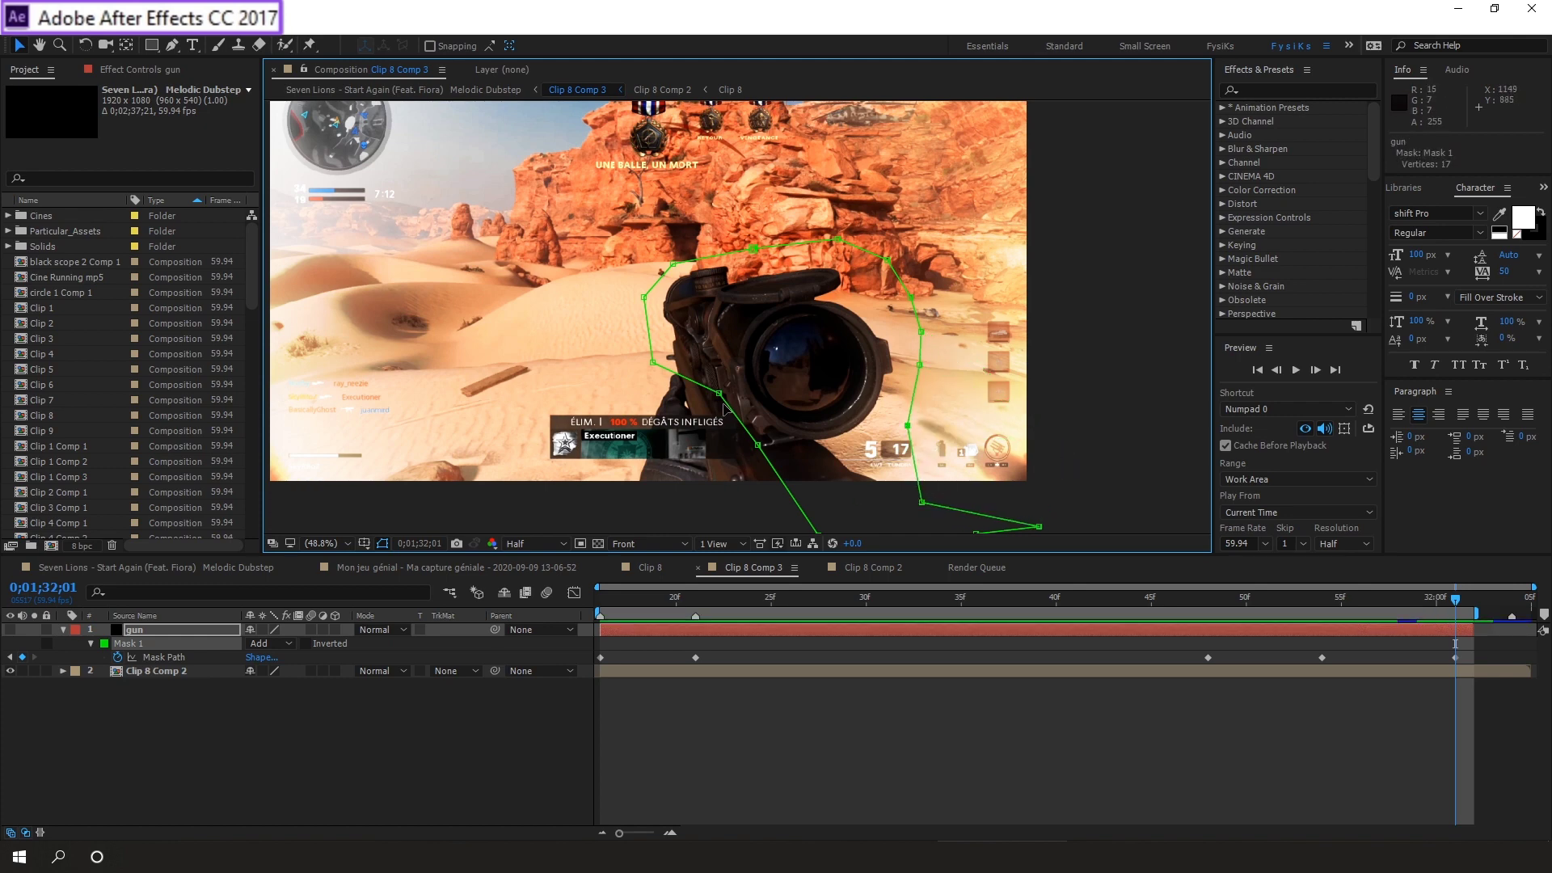
drag(719, 394, 665, 402)
drag(757, 443, 688, 507)
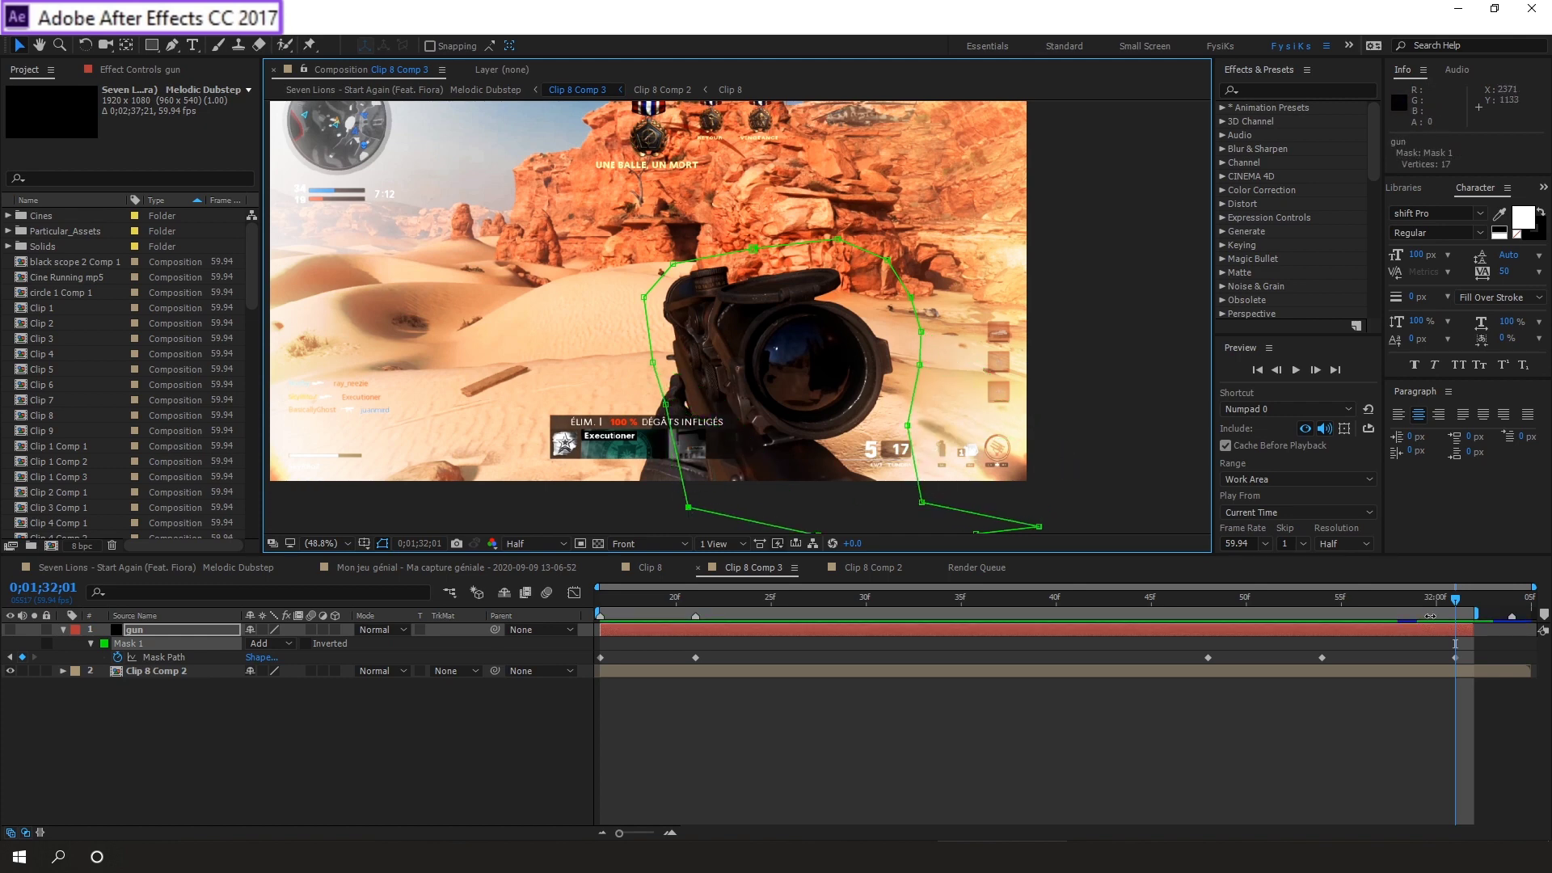
Step: Invert the gun mask and widen its edge beside the scope lens at 0;01;31;58 and 0;01;31;59
click(305, 644)
mouse_move(1363, 606)
mouse_down()
mouse_move(1341, 606)
mouse_move(1417, 603)
mouse_move(1394, 606)
mouse_up()
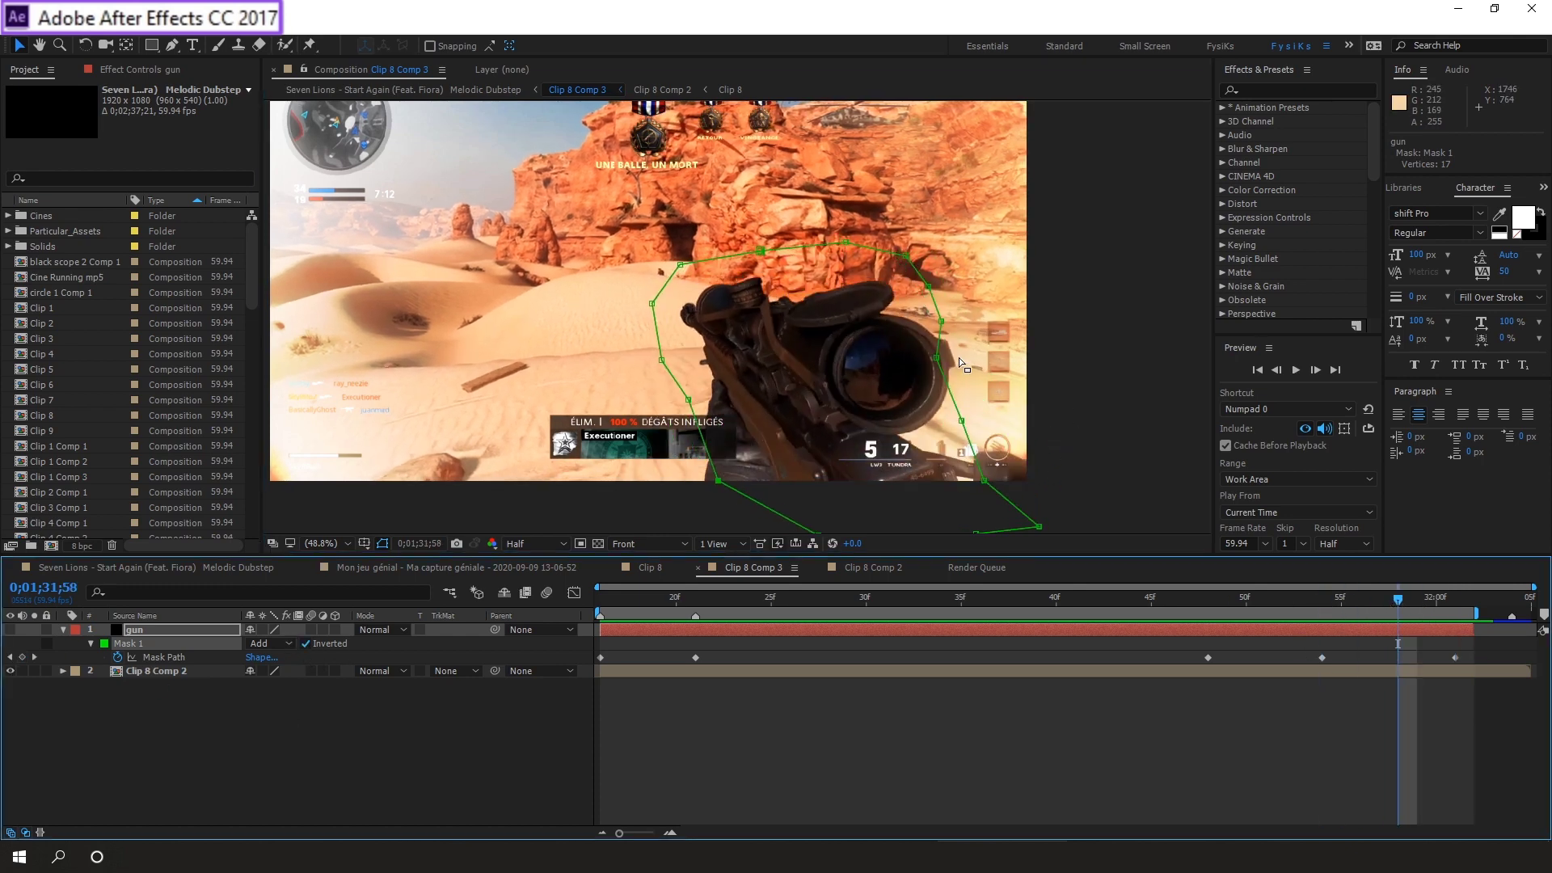
drag(936, 358, 965, 354)
drag(941, 321, 954, 314)
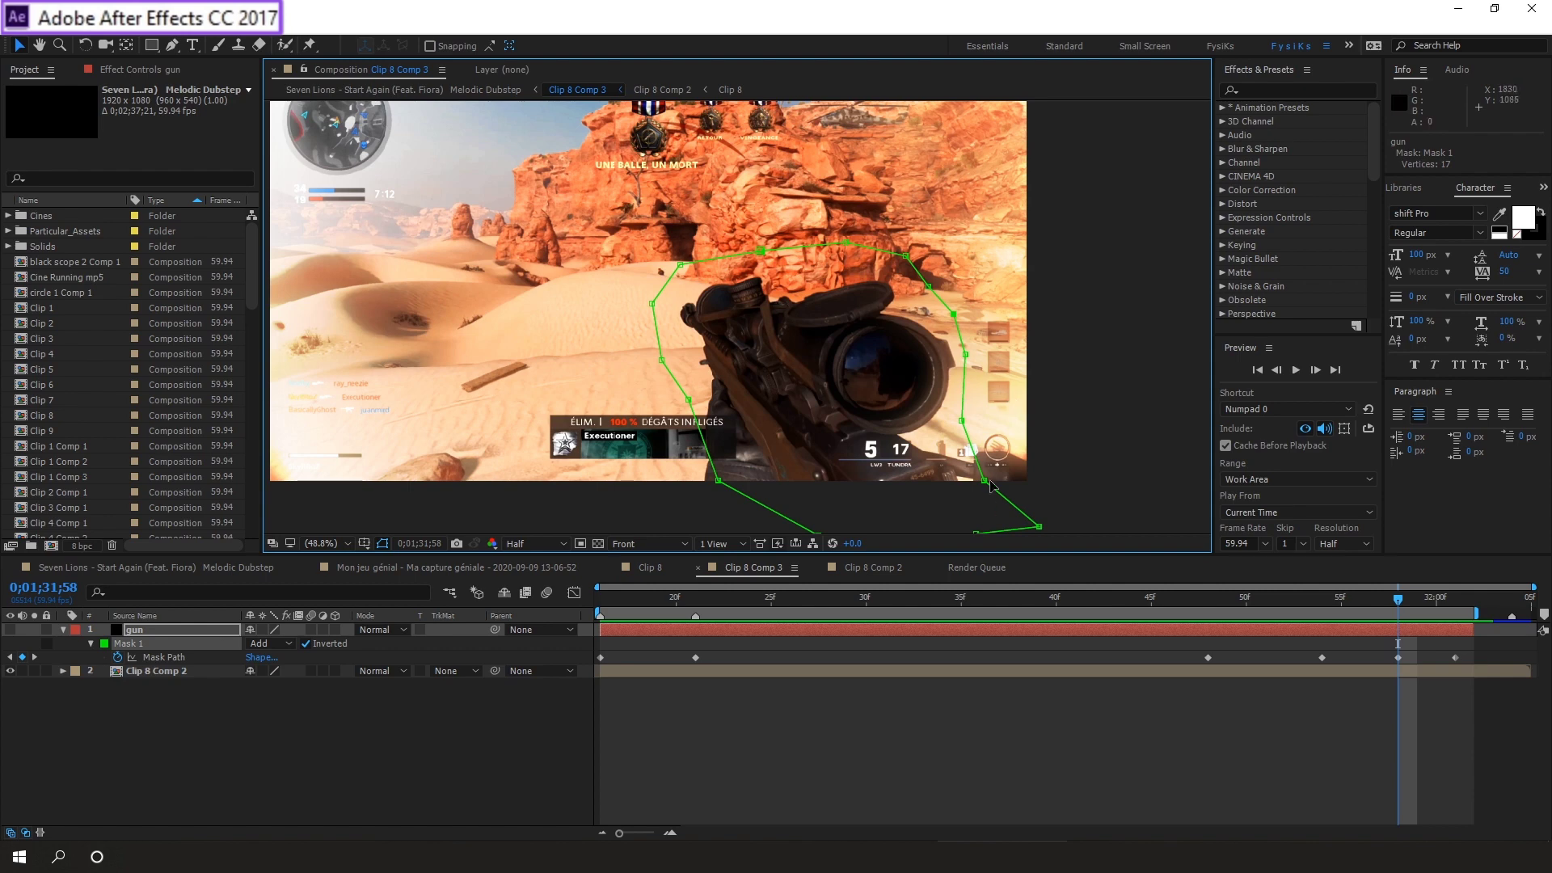
drag(1355, 610, 1420, 603)
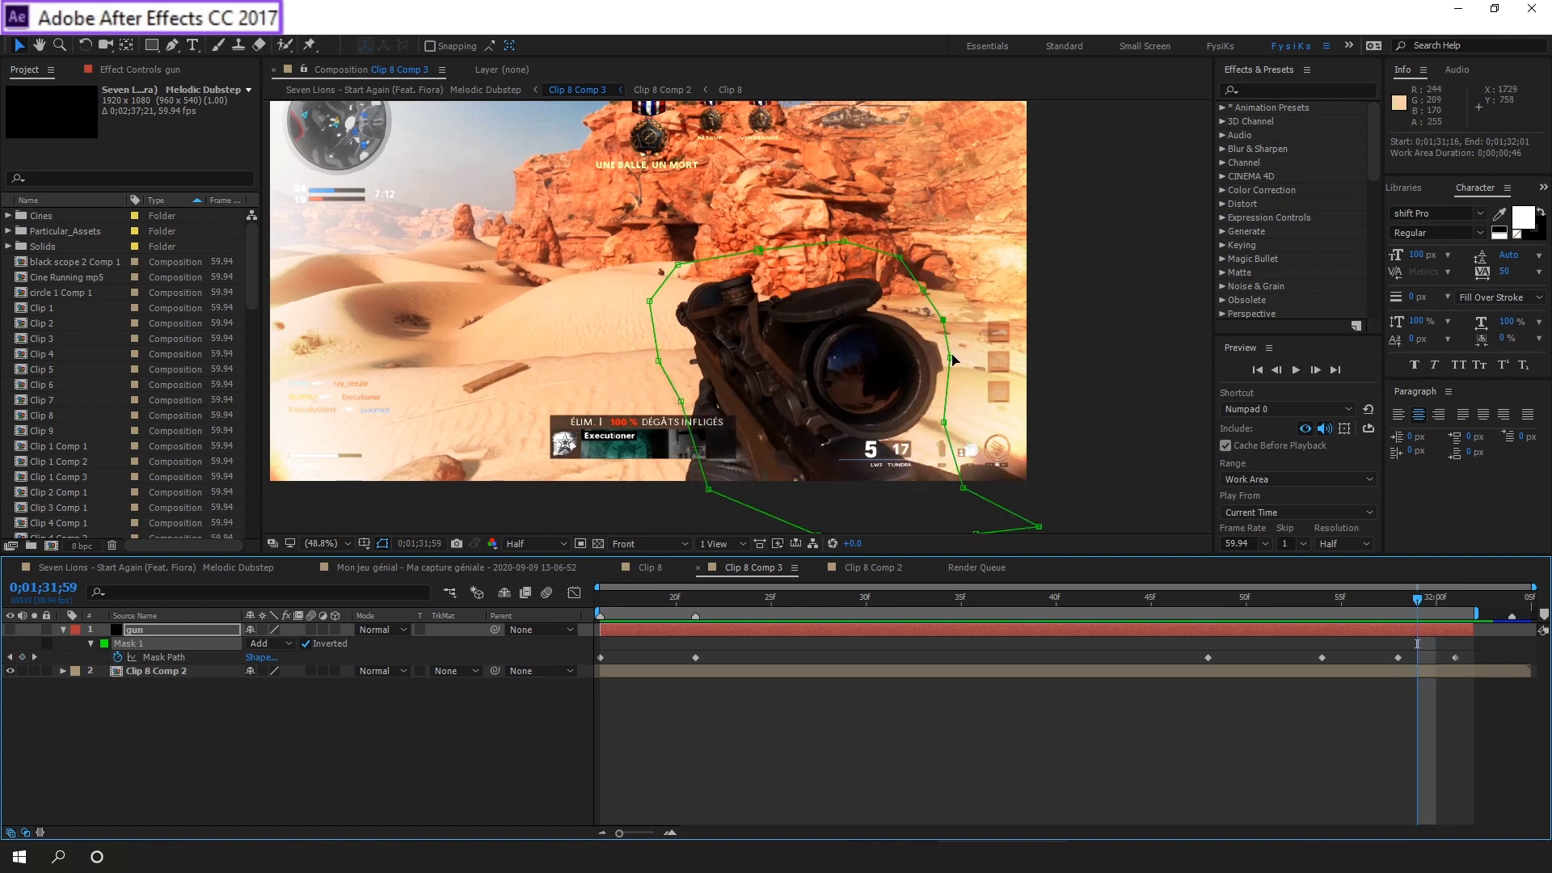
drag(950, 356, 958, 357)
click(1434, 603)
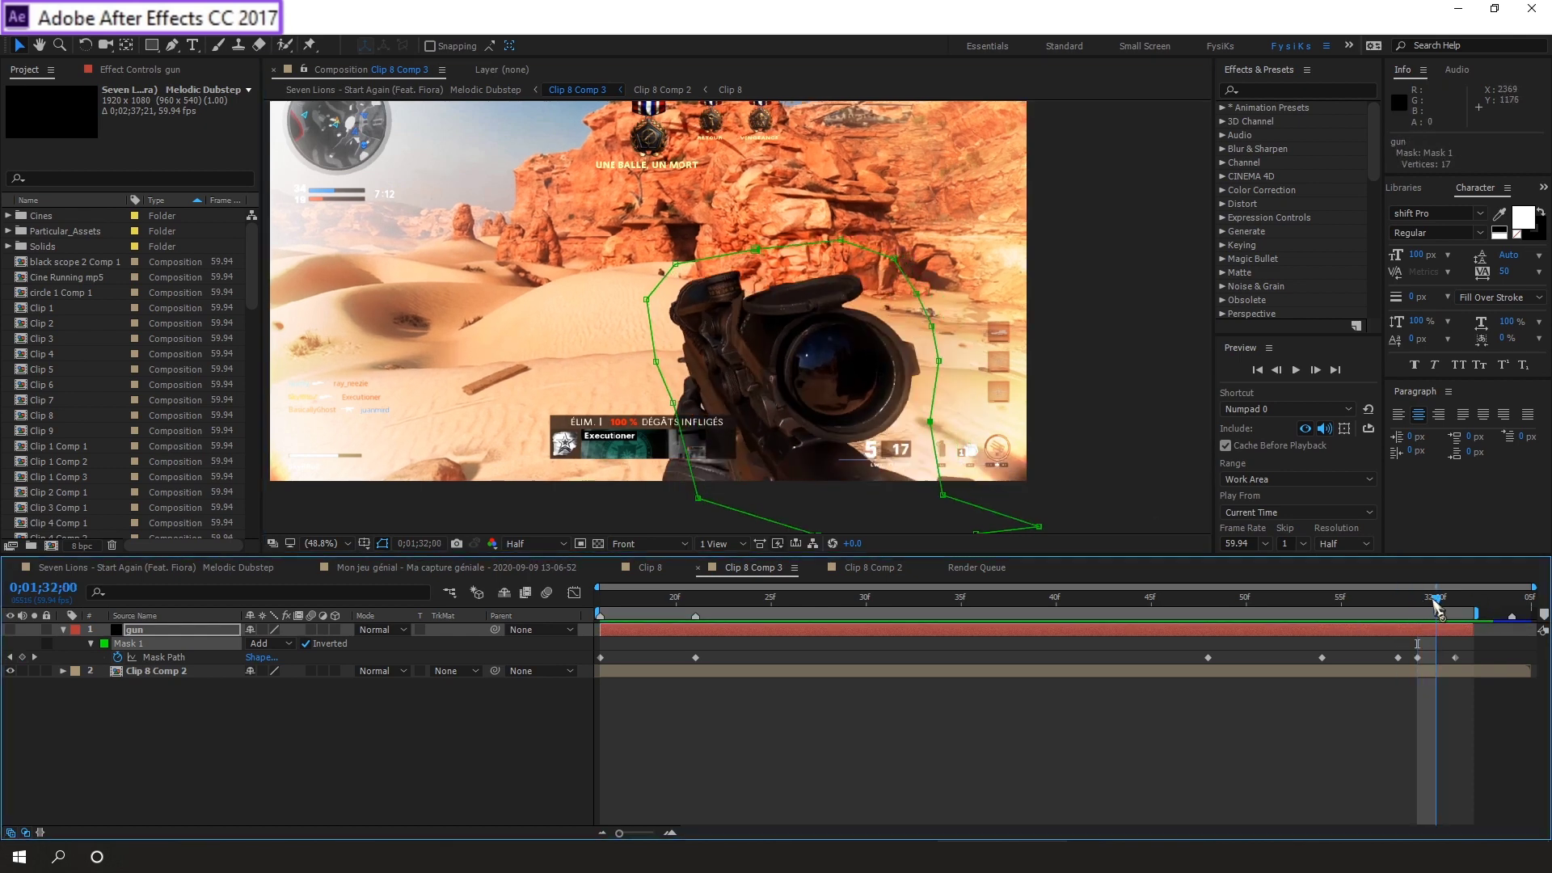
Step: Make the gun solid visible and preview the inverted mask animation from 0;01;31;16 through the work area
drag(1435, 606, 595, 614)
click(10, 630)
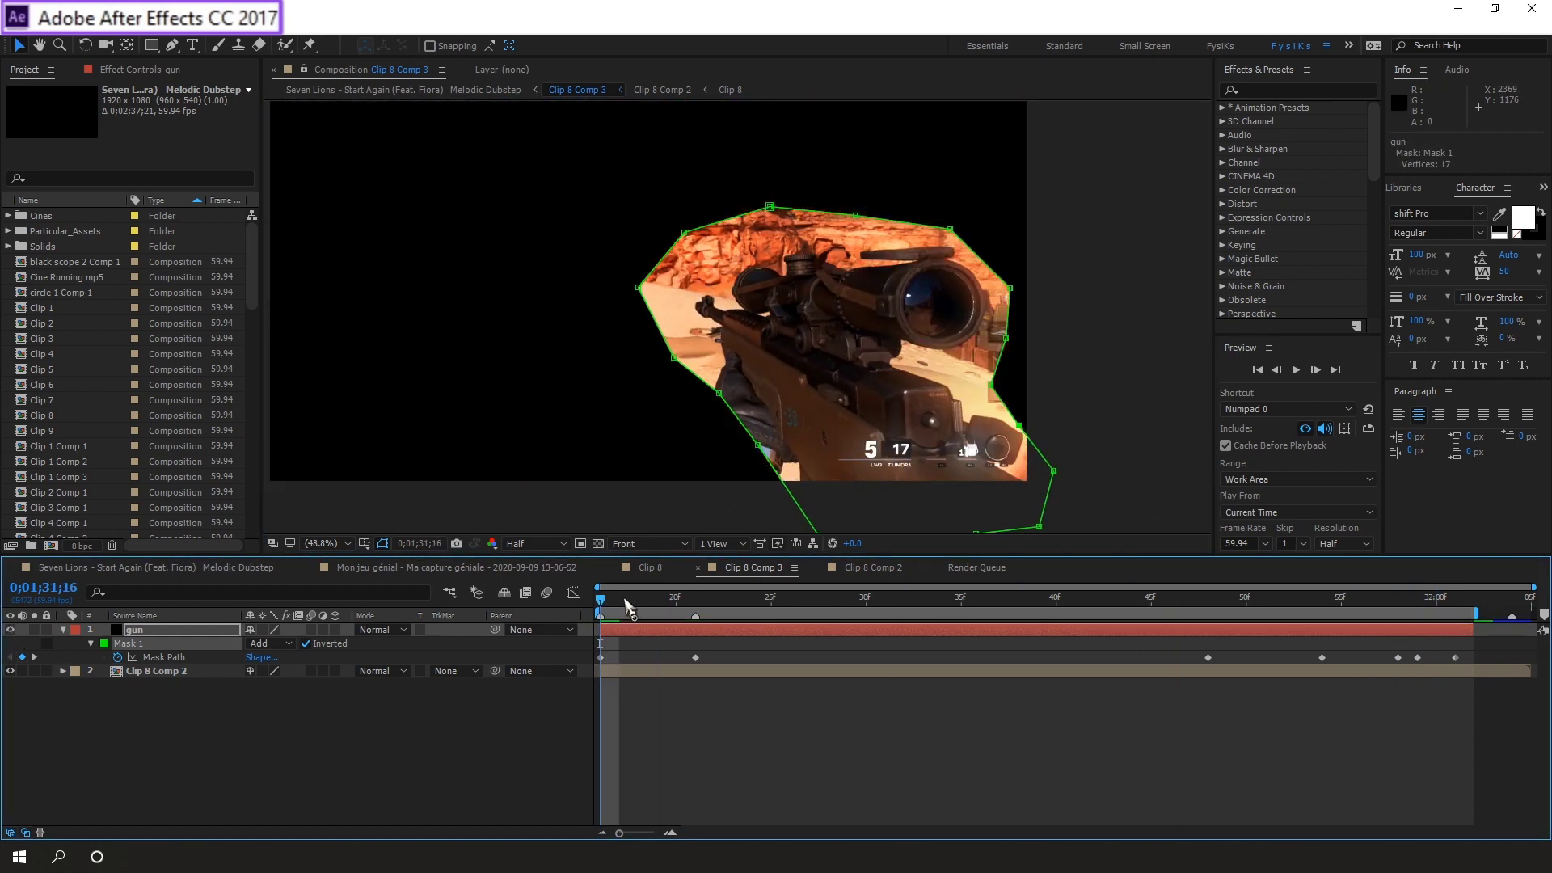
click(305, 644)
drag(624, 615, 1512, 604)
key(space)
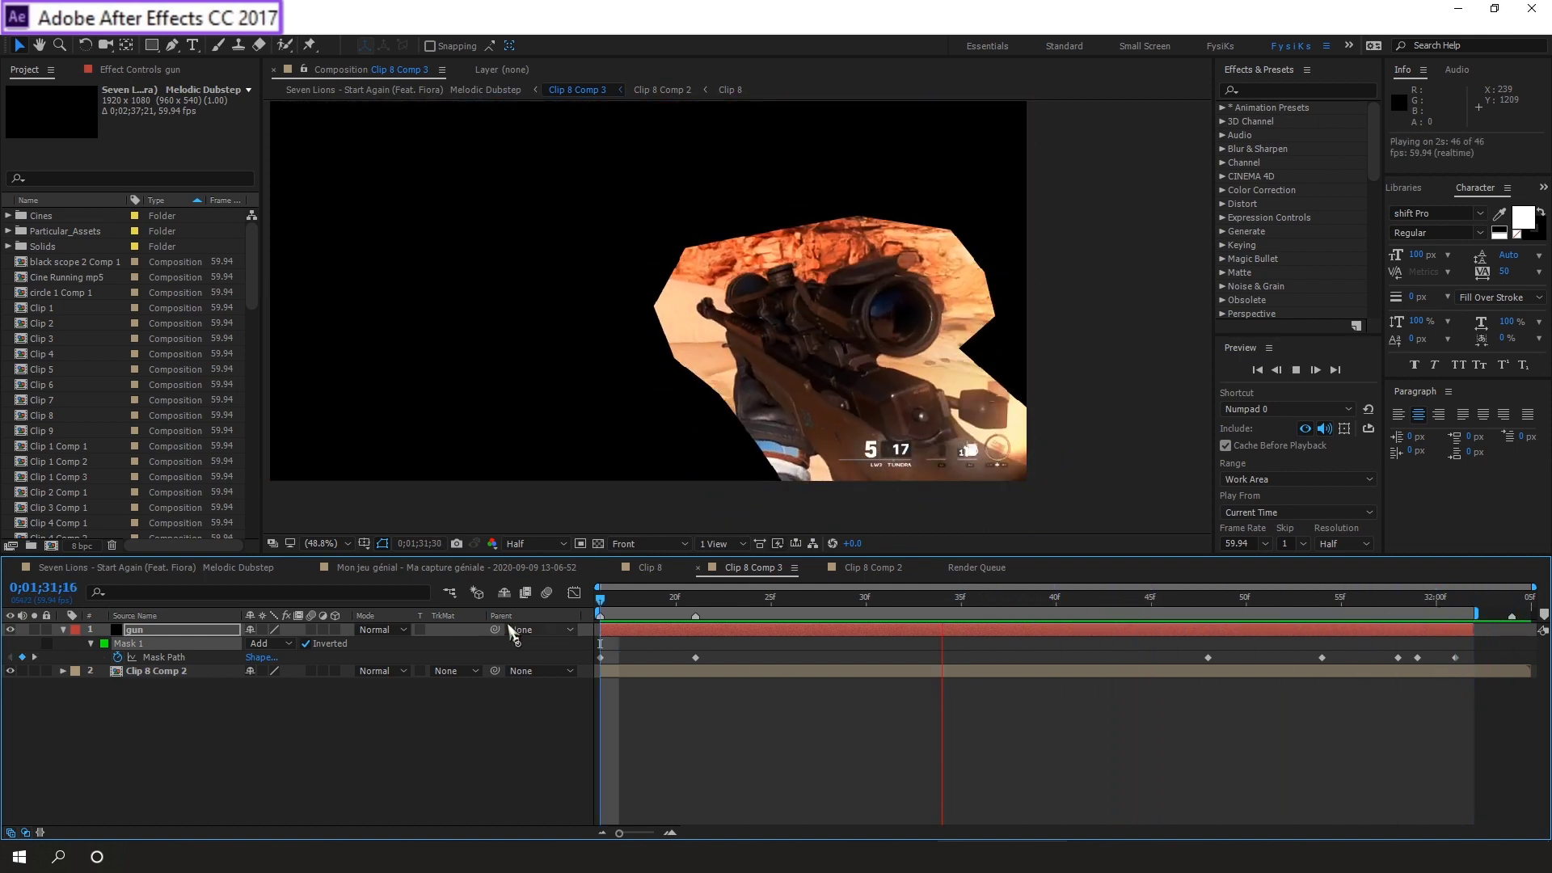
key(space)
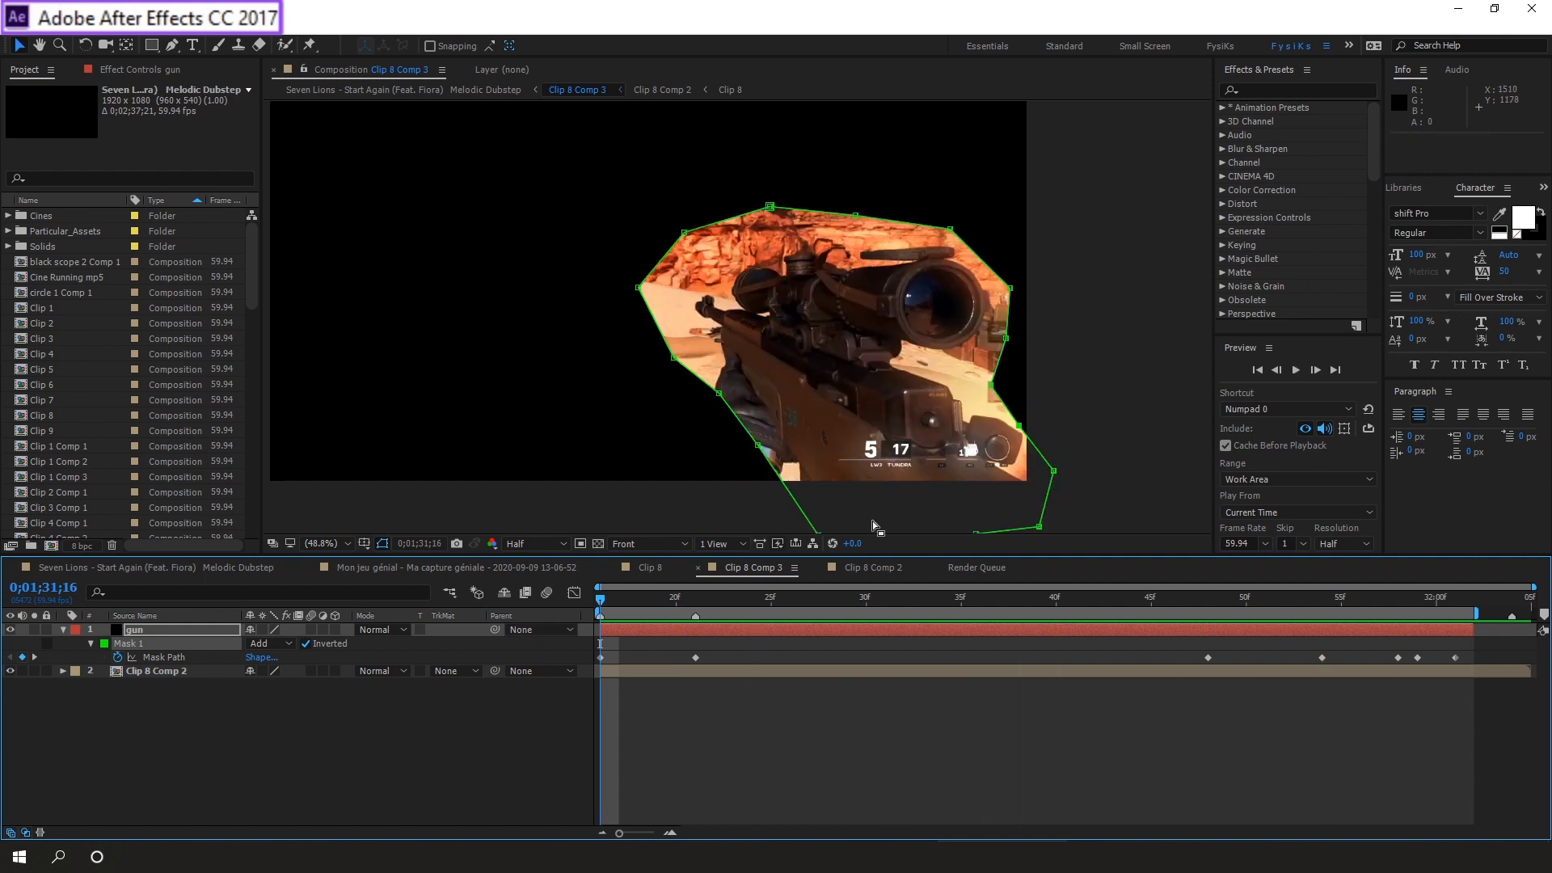
click(1262, 374)
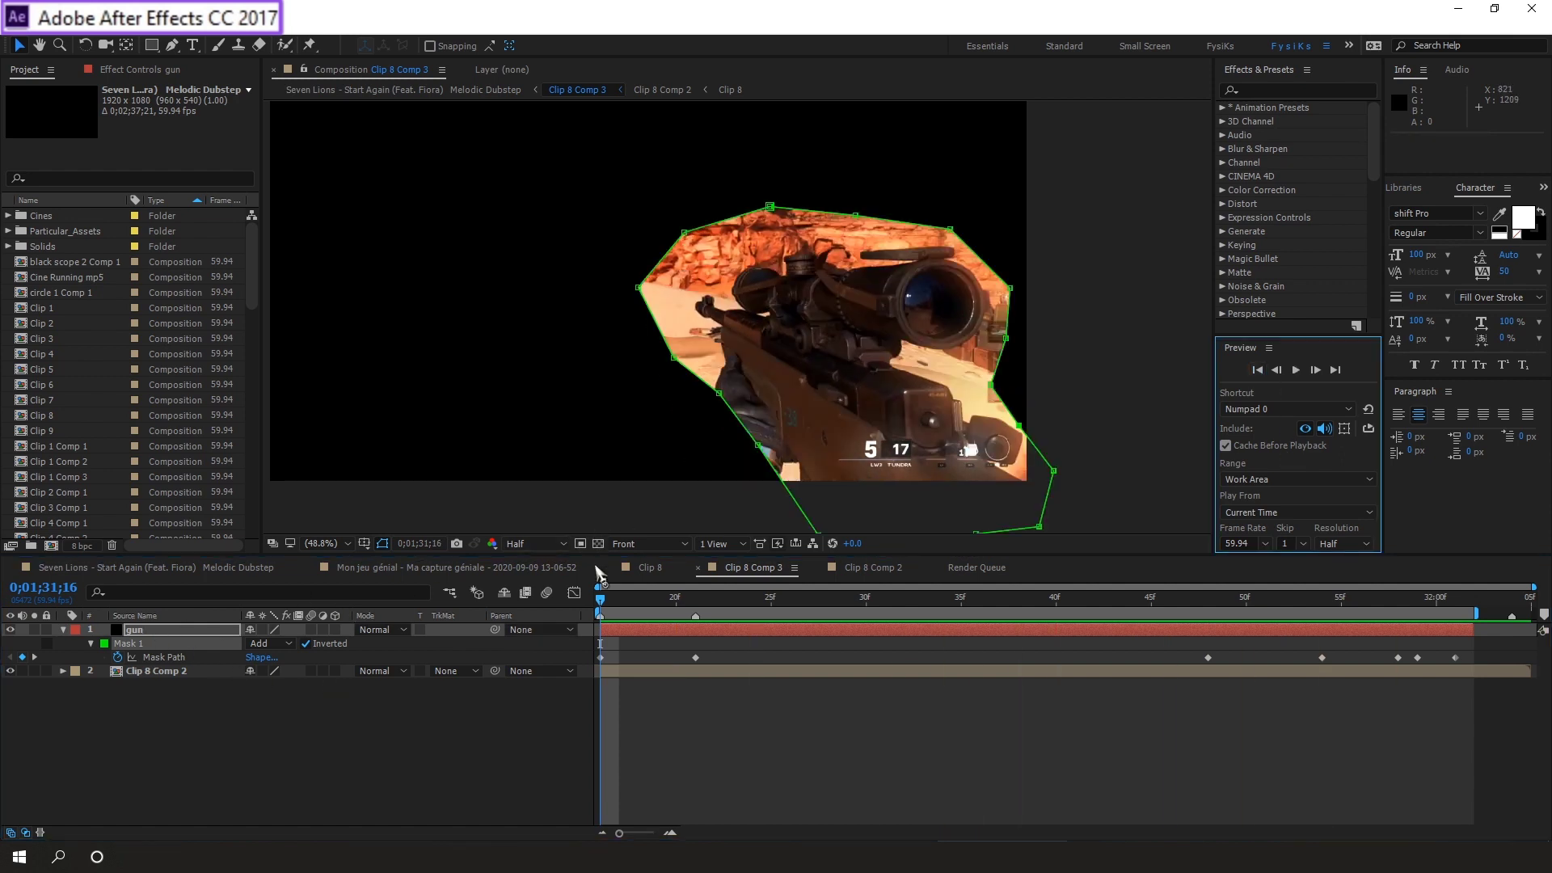
Step: Set the composition preview resolution to Full and add Clip 8 Comp 3 to the render queue
click(533, 543)
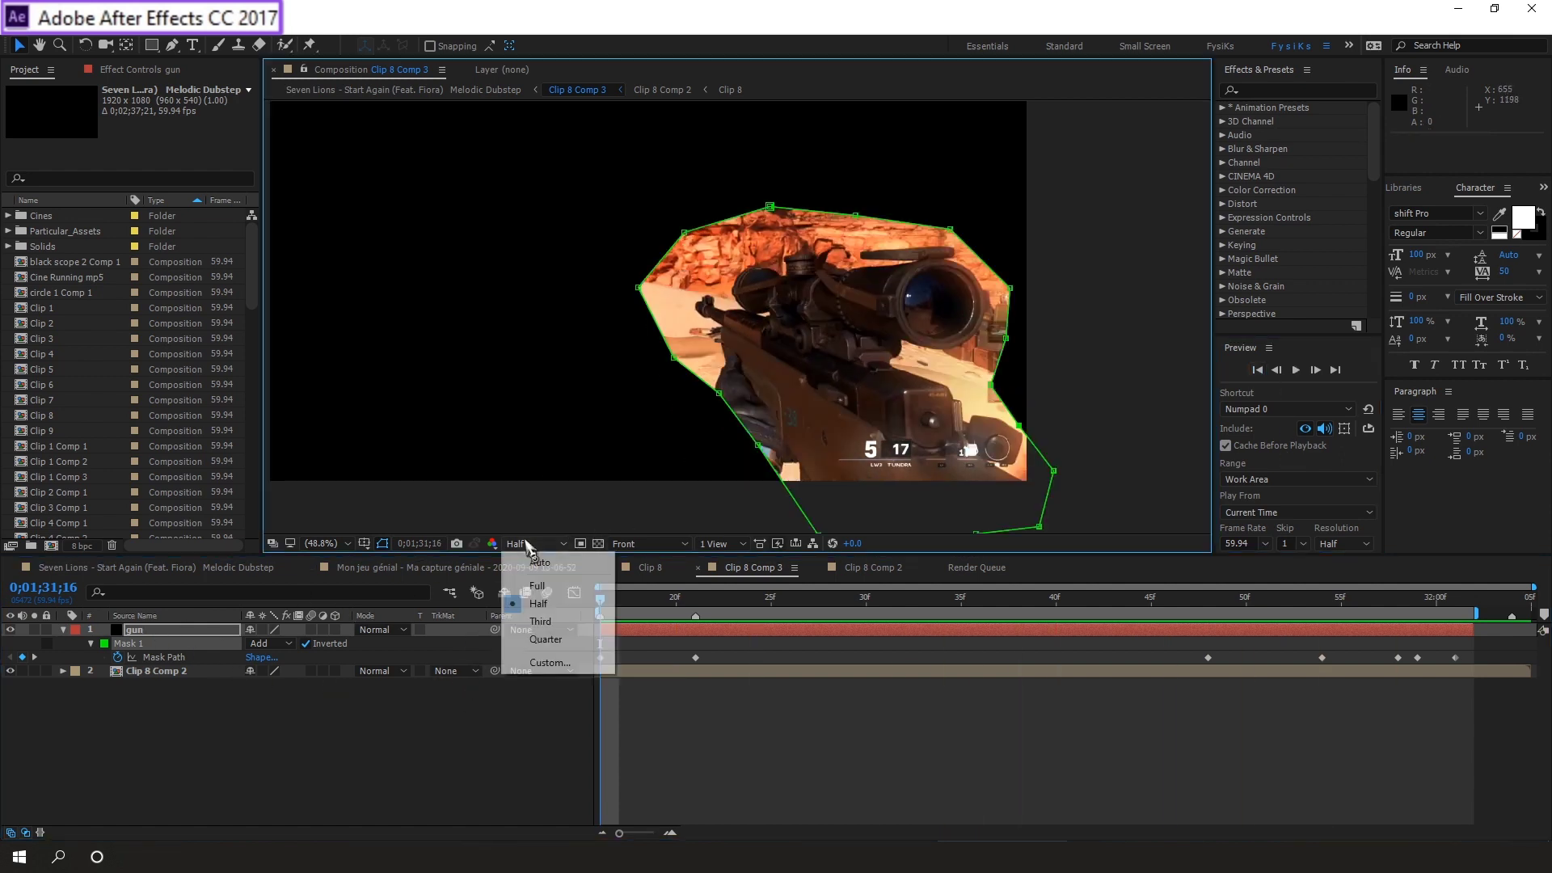
click(523, 579)
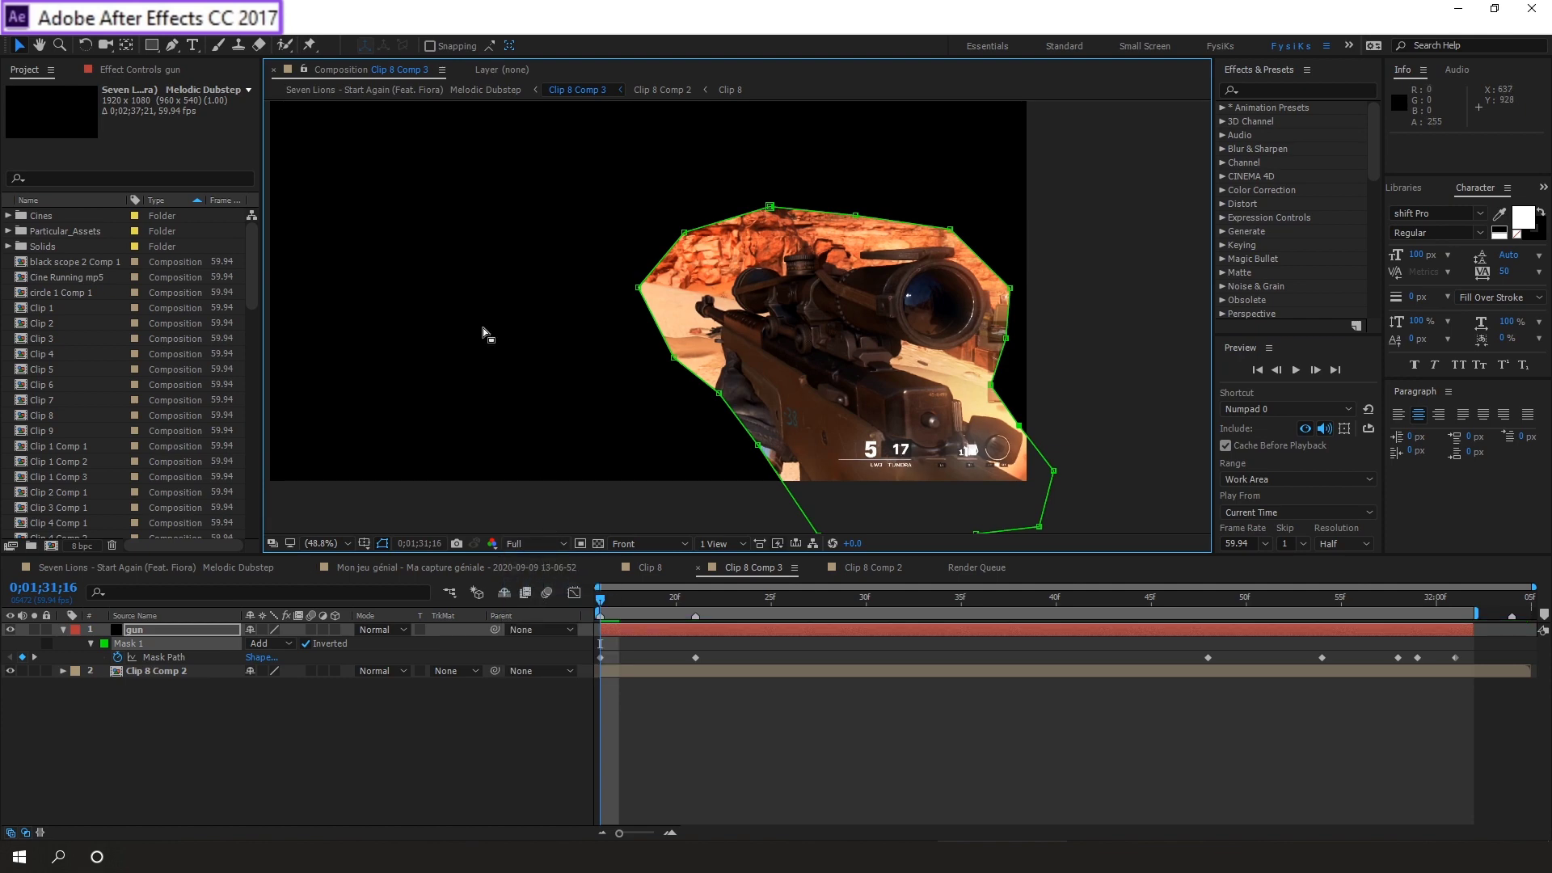
click(87, 25)
click(102, 177)
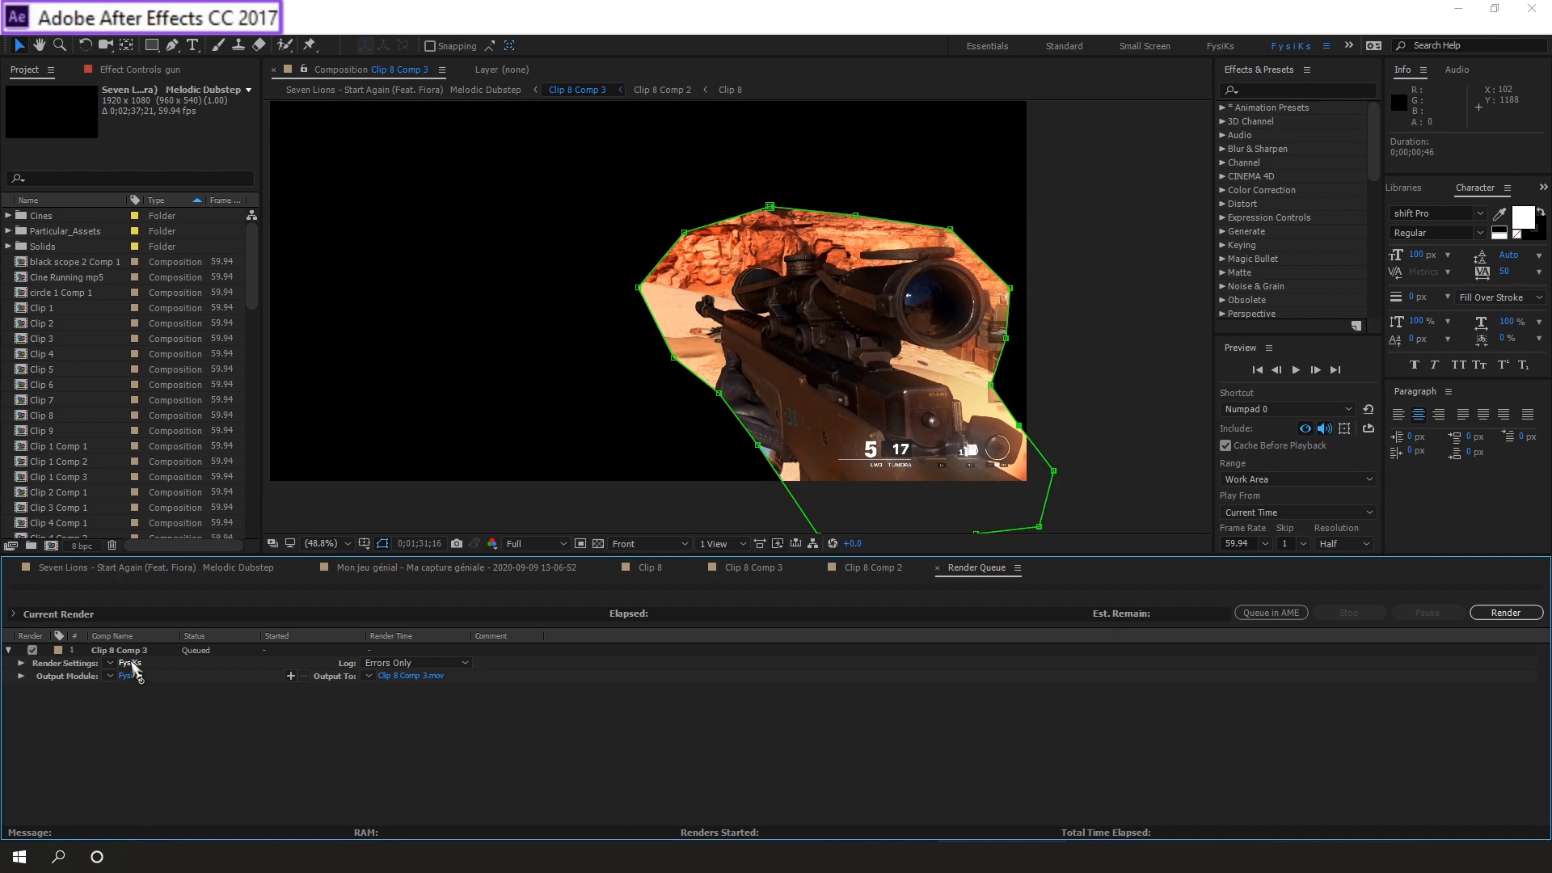
Step: Accept the render settings, and configure the output module with the QuickTime format and a changed audio output mode
click(129, 663)
click(988, 628)
click(129, 675)
click(1051, 196)
click(1025, 204)
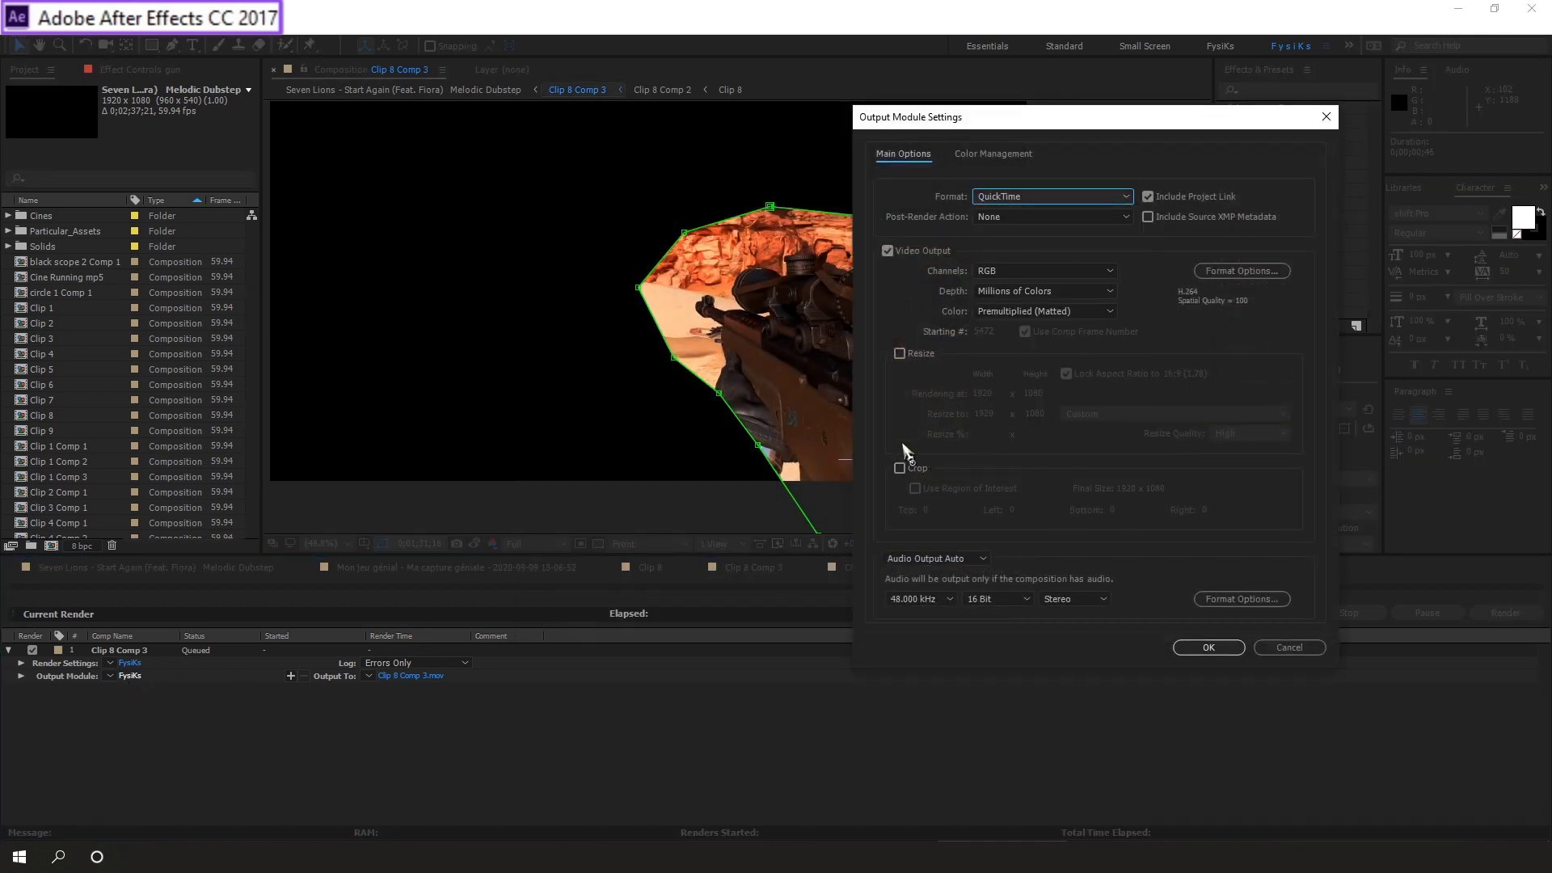
click(935, 568)
click(954, 613)
click(1208, 648)
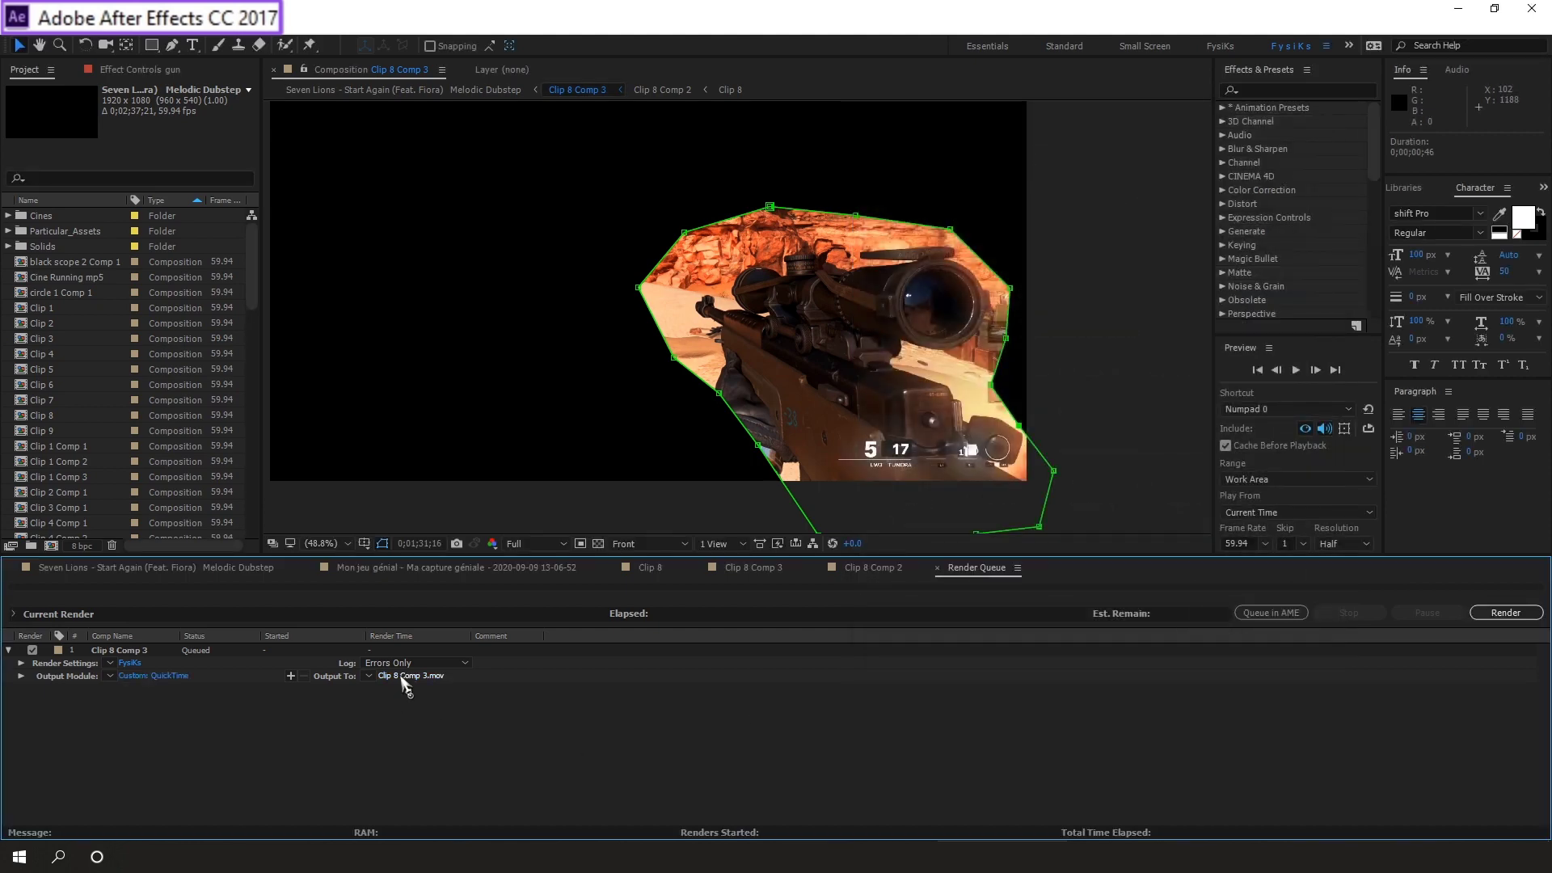
Step: Set the render's output file name to Clip 8-1 in the Cold War Cines folder
click(402, 677)
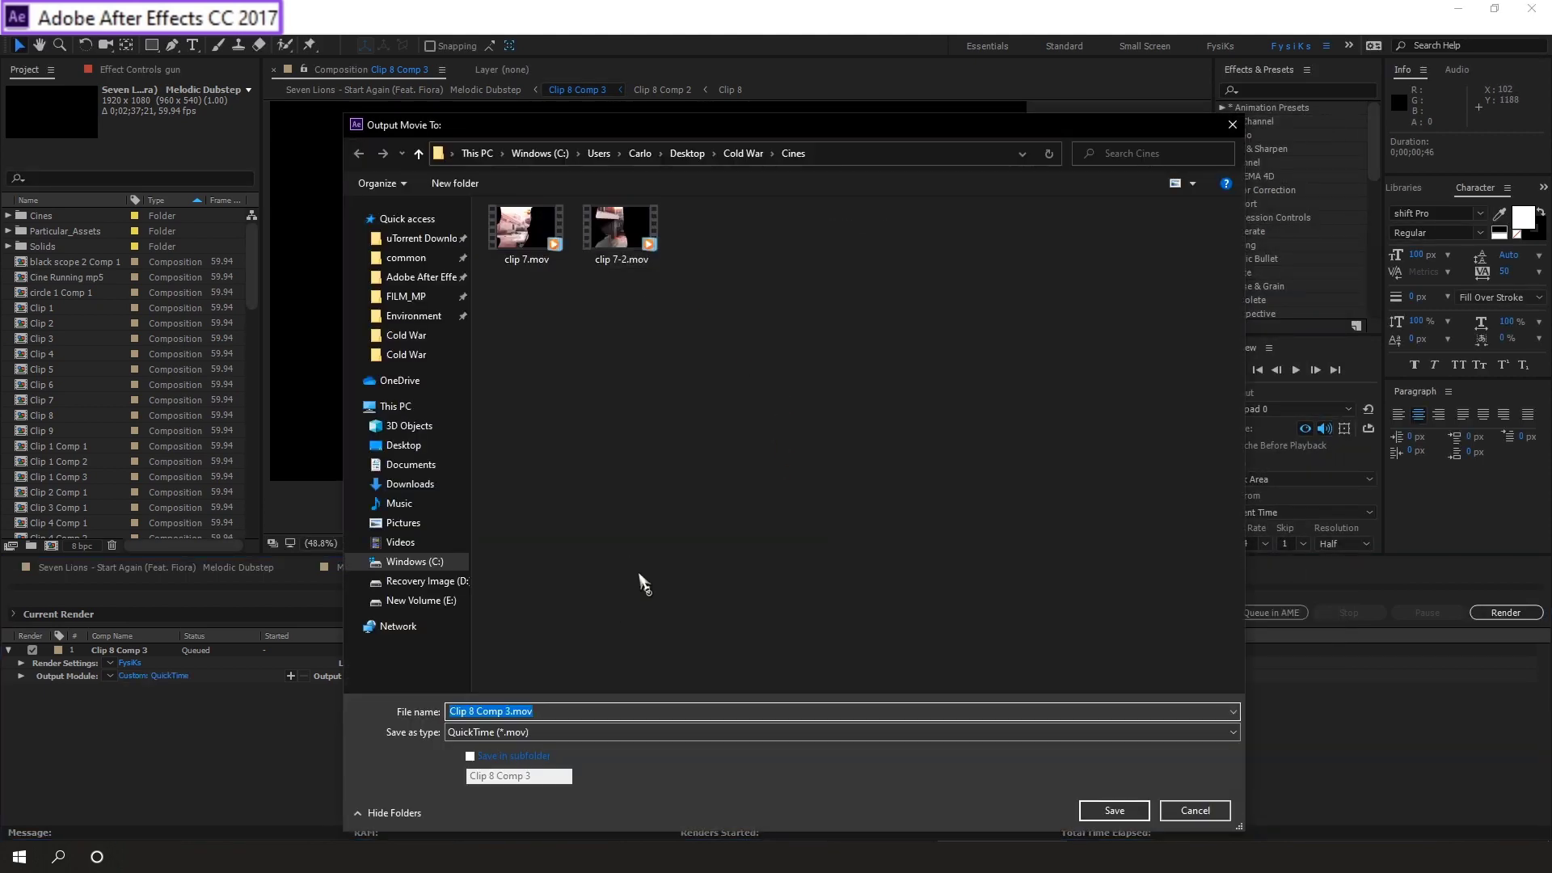
text(Clip 8-1)
key(Return)
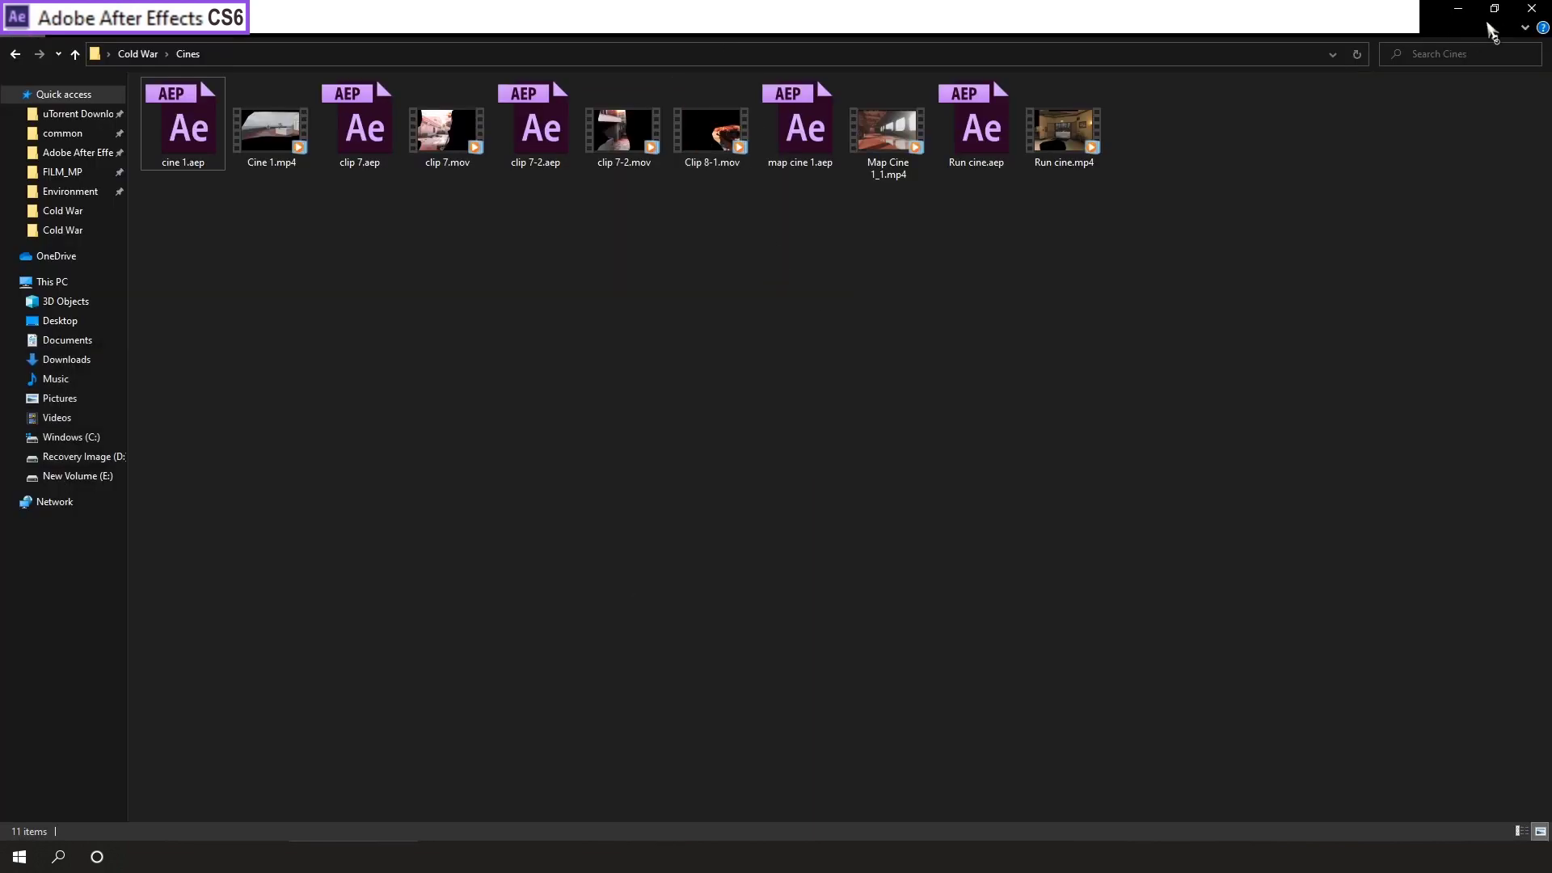
Step: Import Clip 8-1.mov from the Cines folder into the After Effects CS6 project
click(1493, 10)
drag(748, 49, 841, 46)
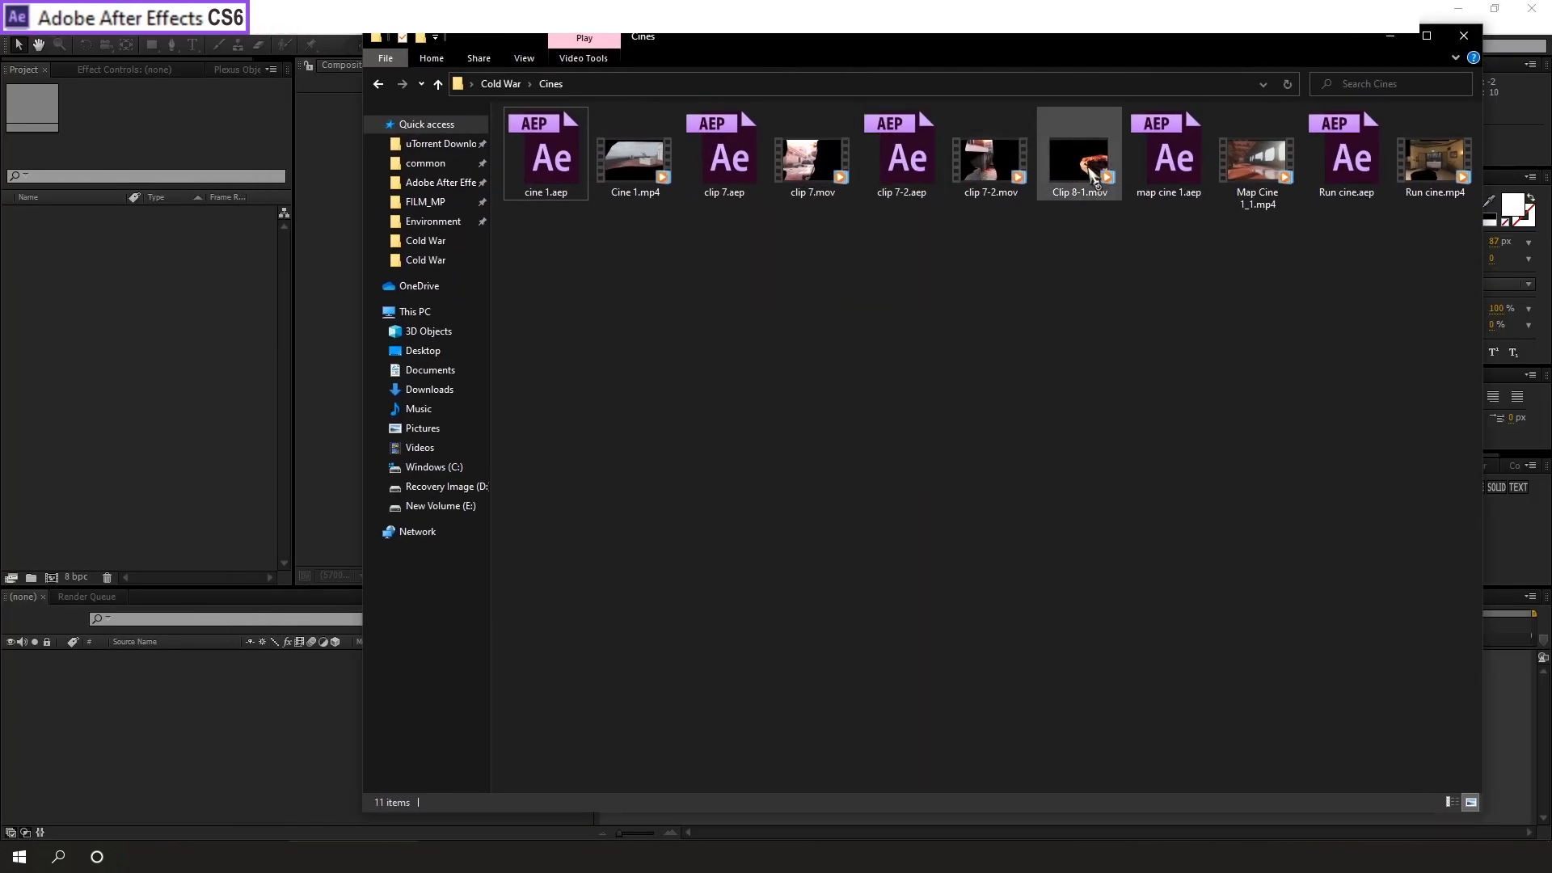
drag(1093, 174, 161, 325)
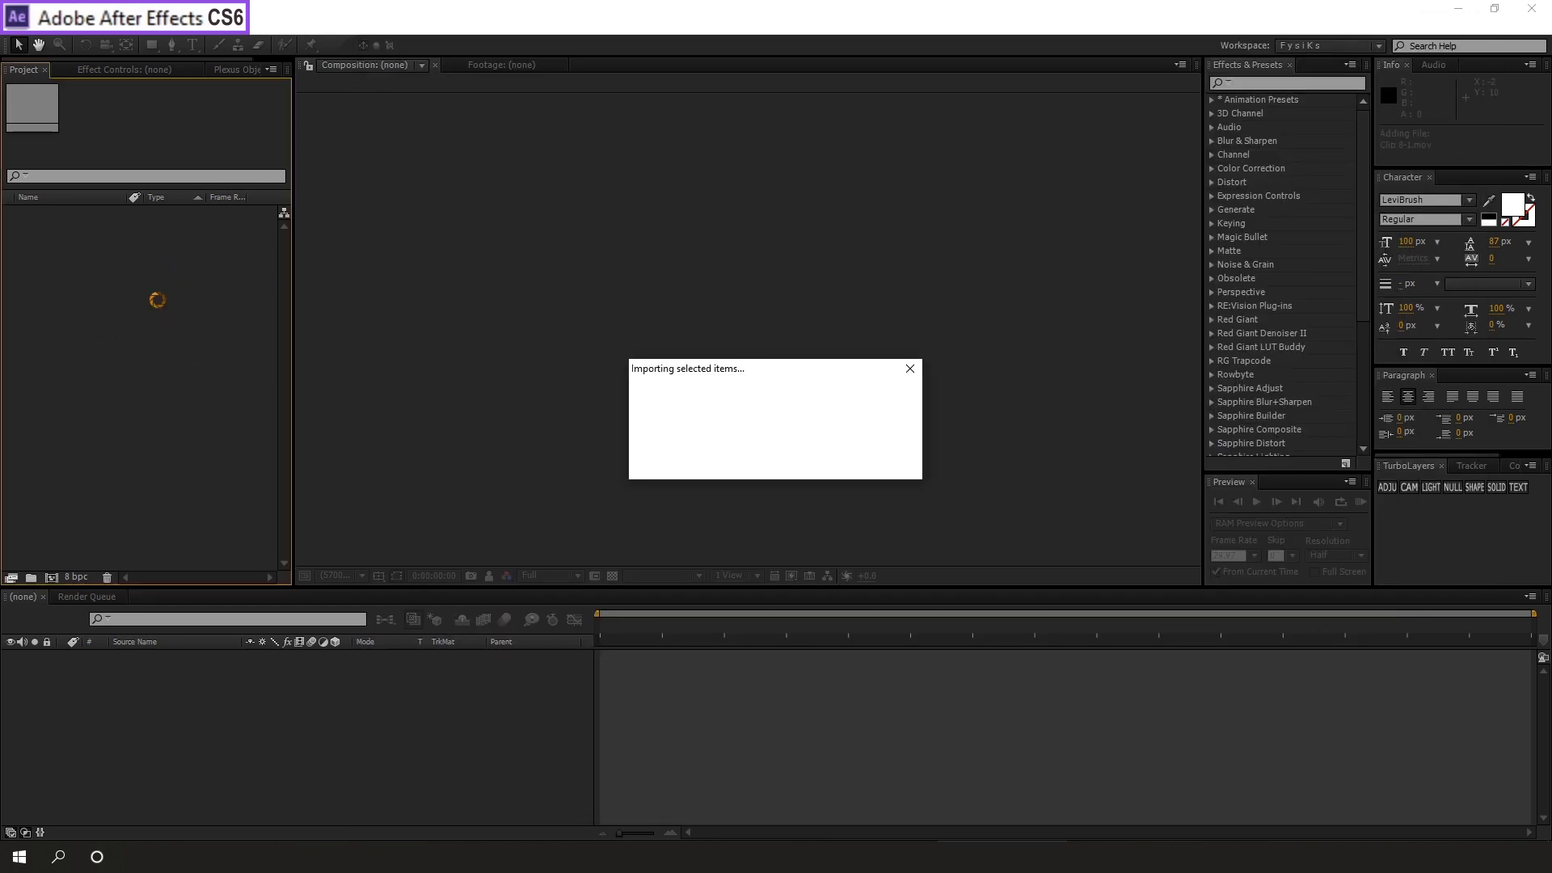
Step: Create a new composition from the Clip 8-1.mov footage and set its preview resolution to Full
right_click(65, 215)
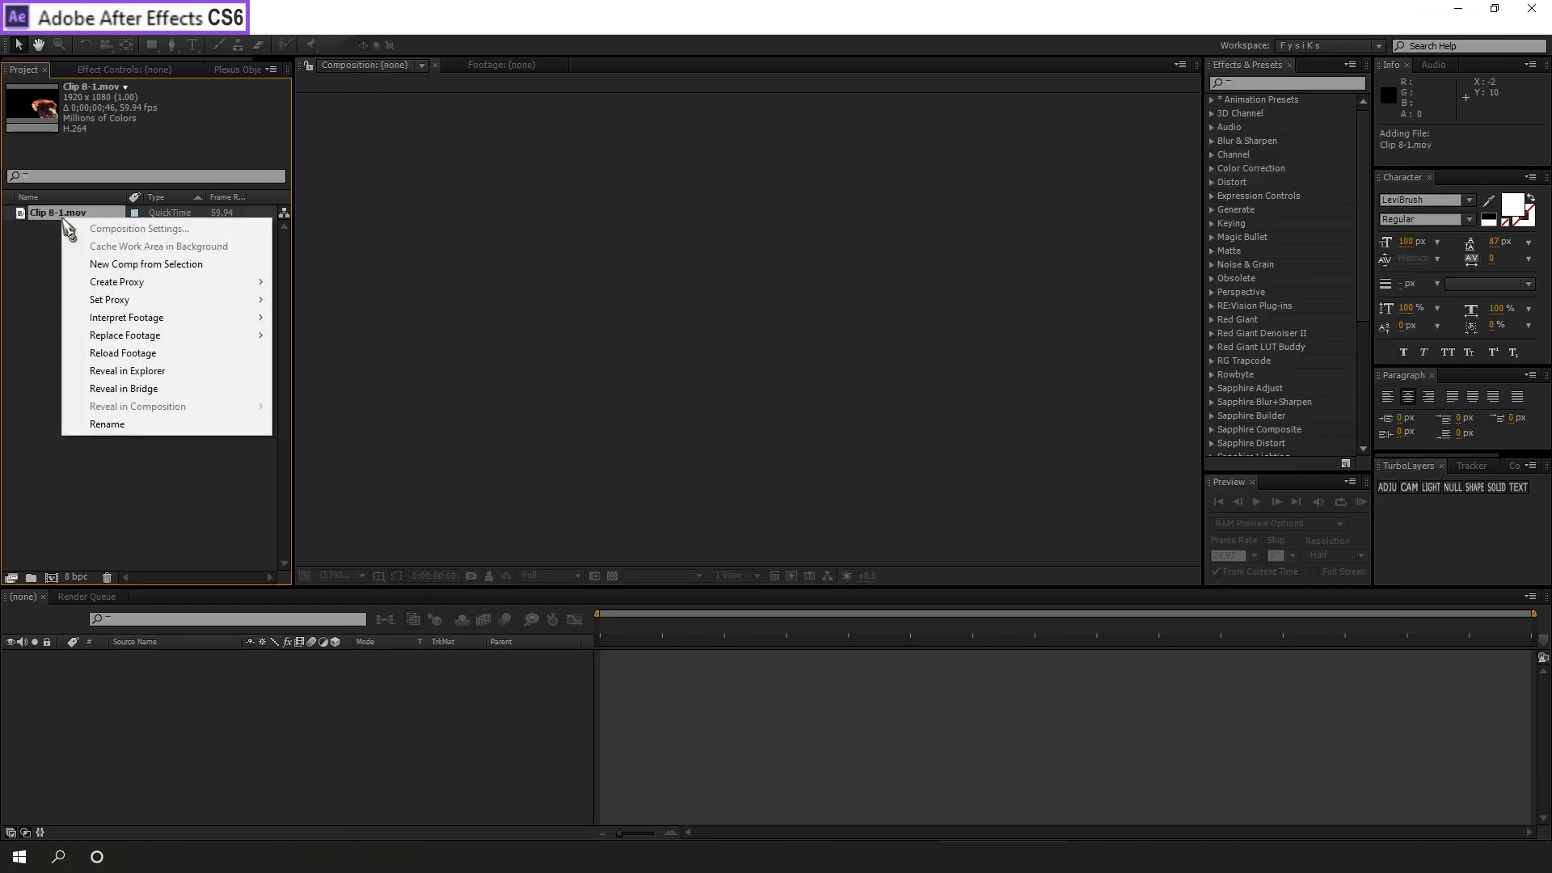
click(142, 264)
click(161, 656)
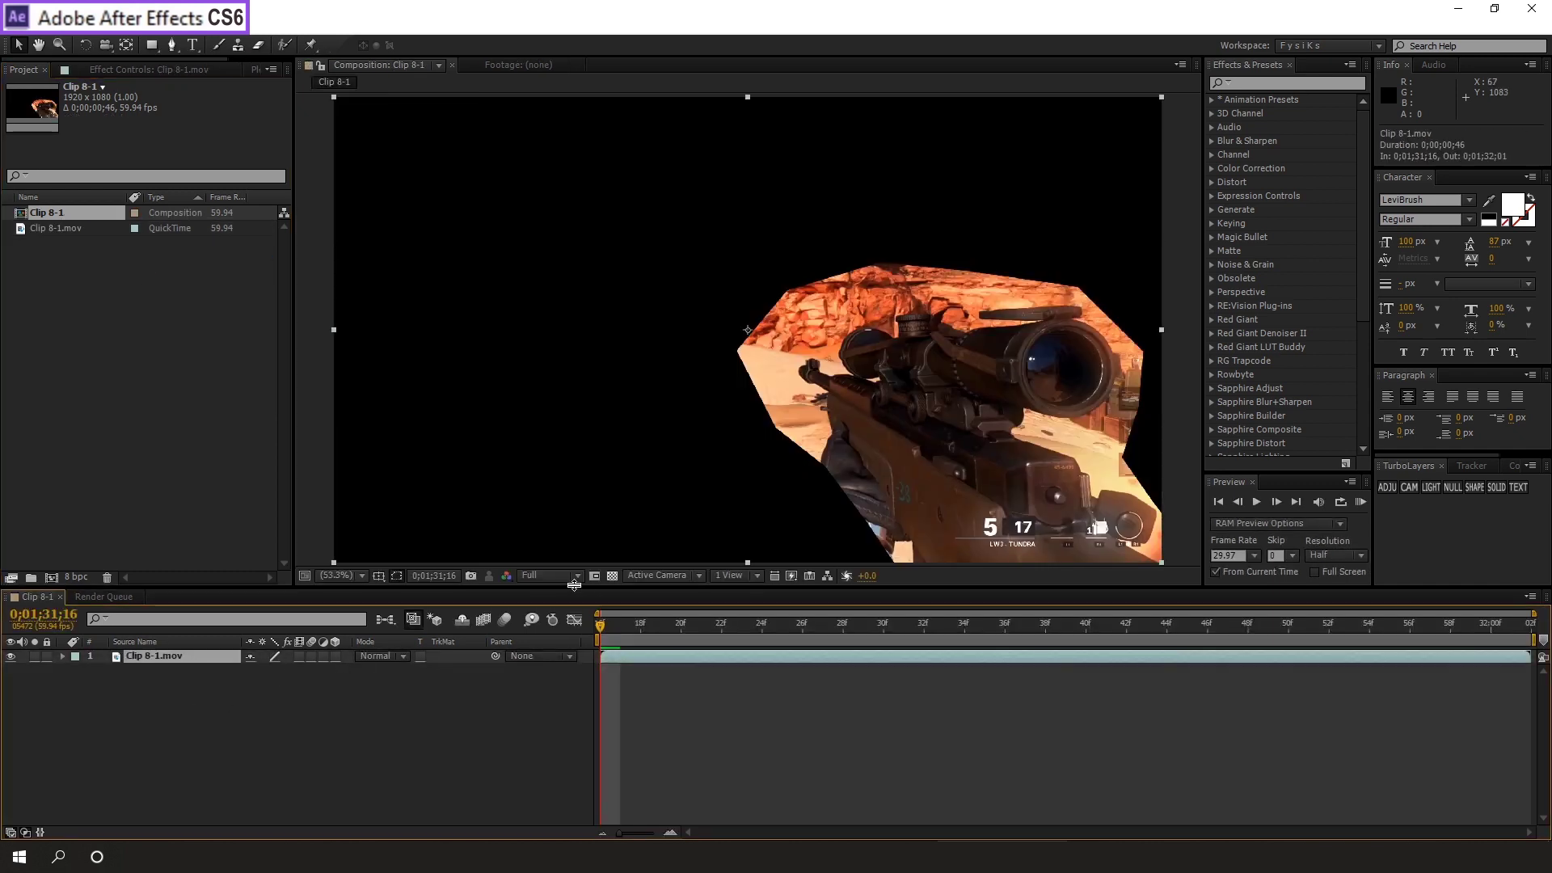
click(549, 575)
click(549, 575)
click(549, 575)
click(558, 618)
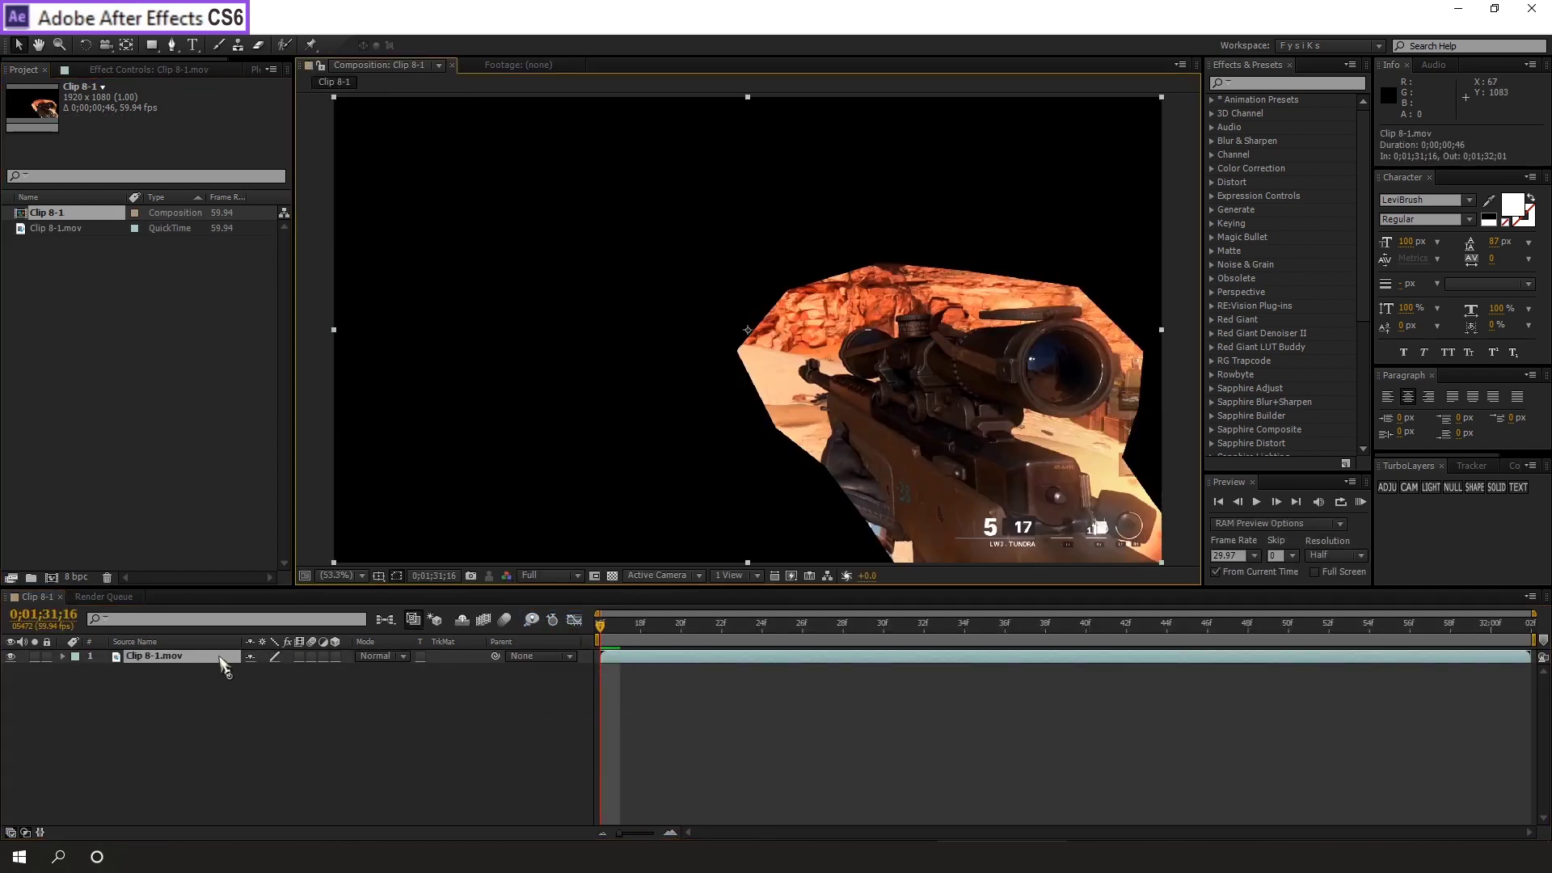
Step: Apply The Foundry's CameraTracker (1.0) effect to the Clip 8-1.mov layer
click(158, 658)
click(169, 30)
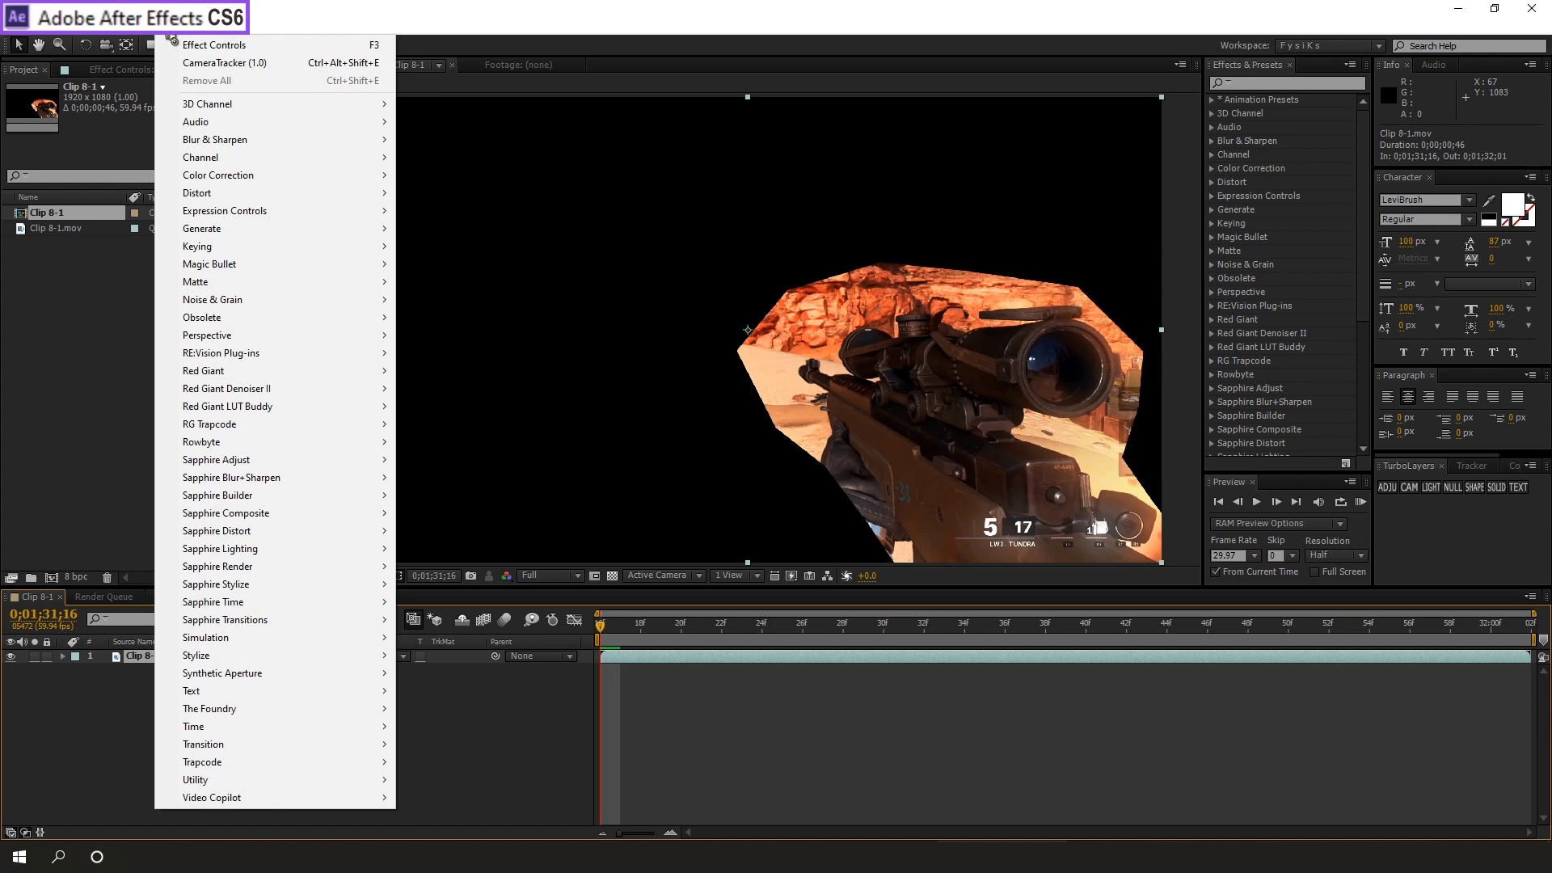
mouse_move(375, 715)
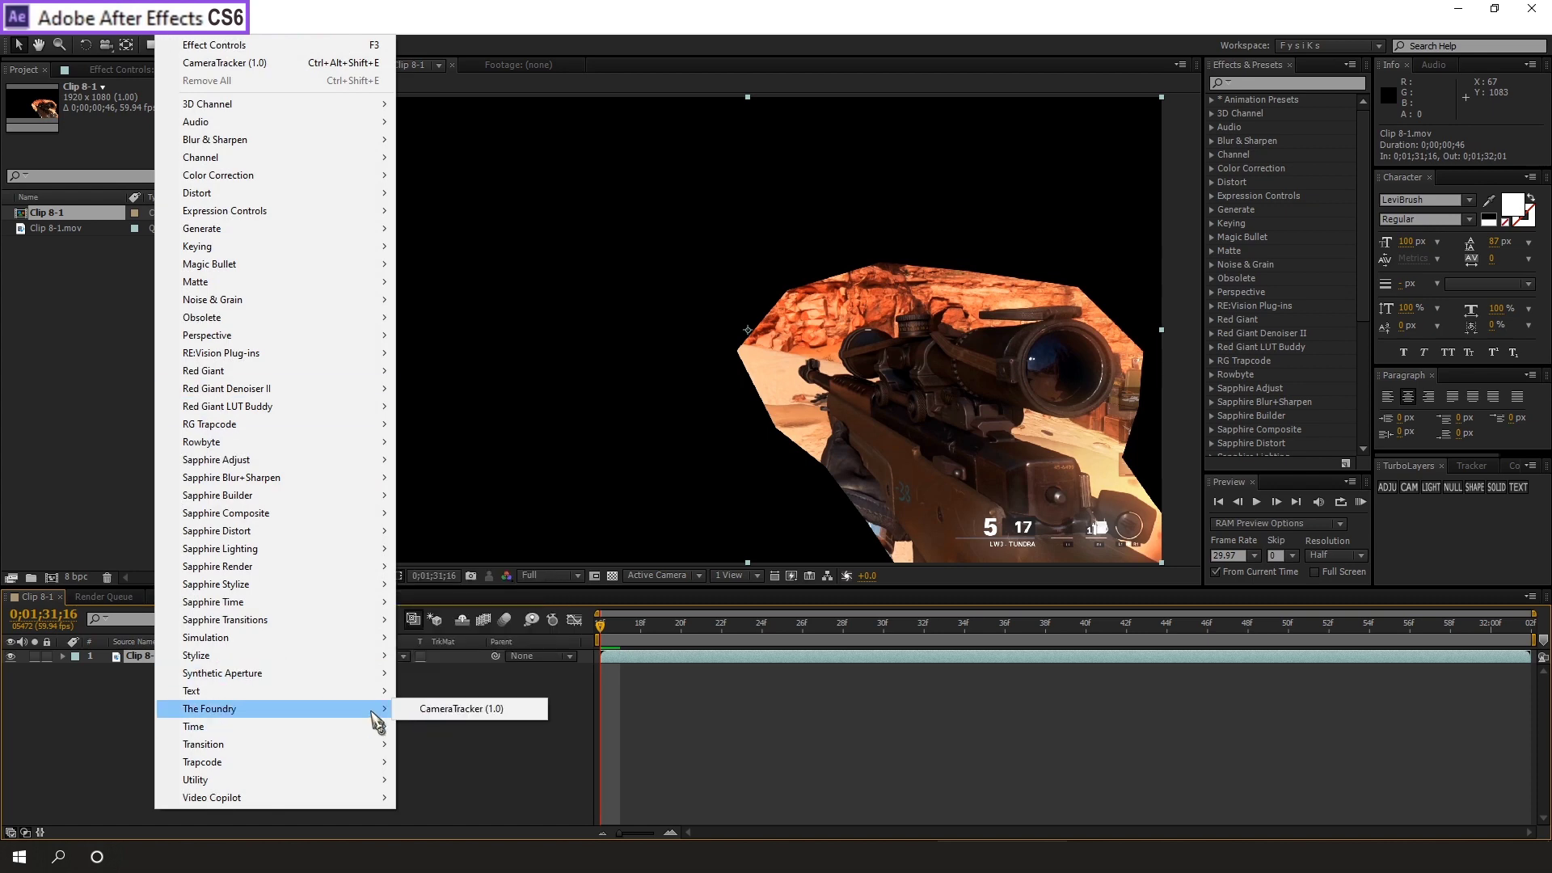
click(461, 709)
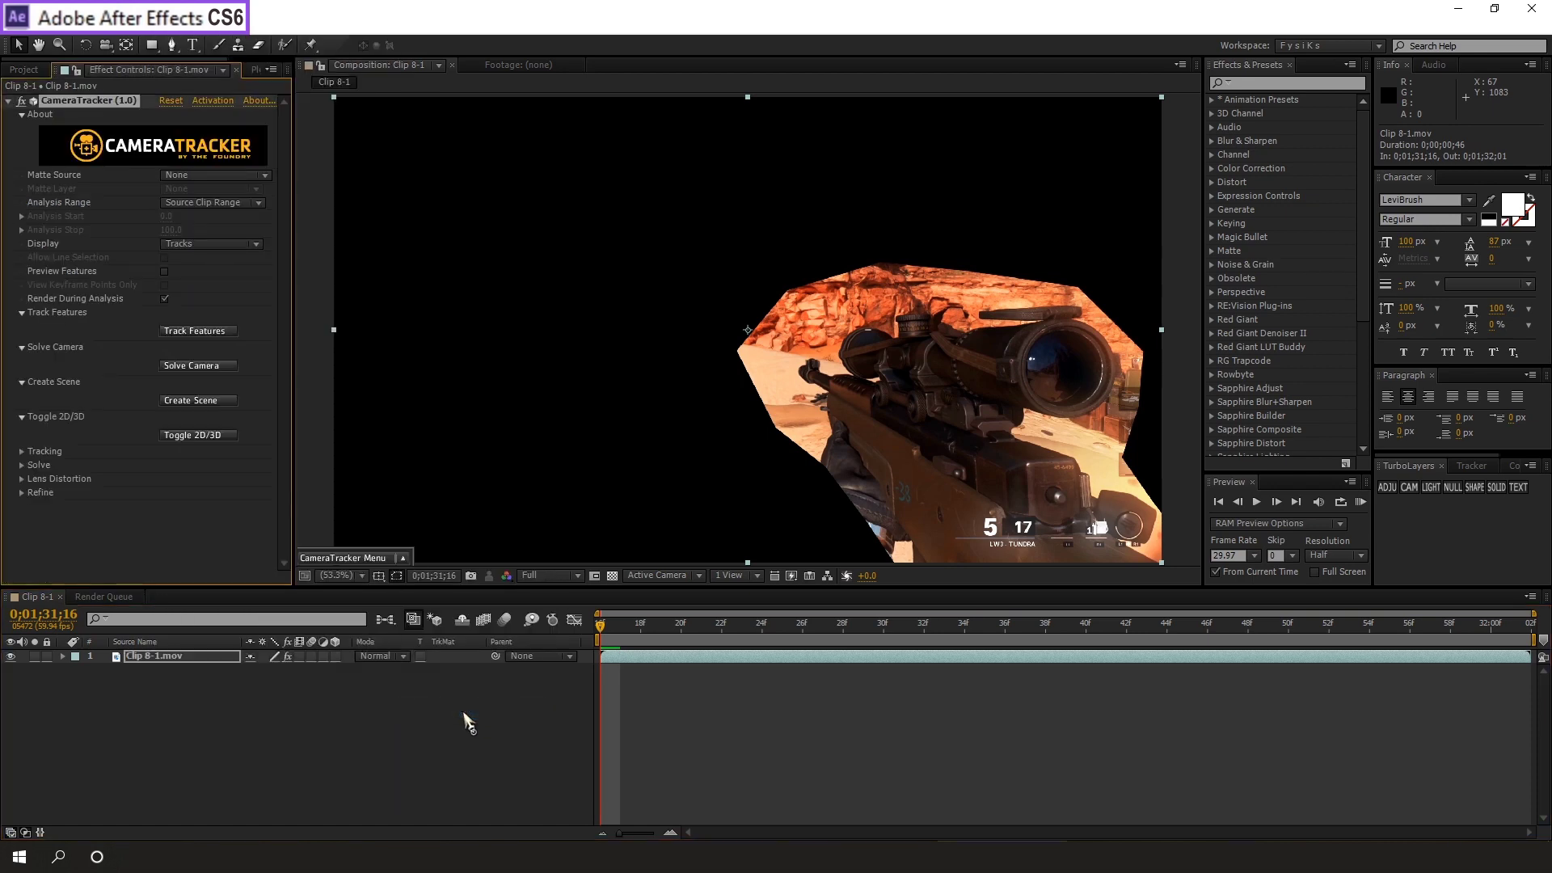
Step: Set CameraTracker's number of features to 300 and track the features through the clip
click(22, 452)
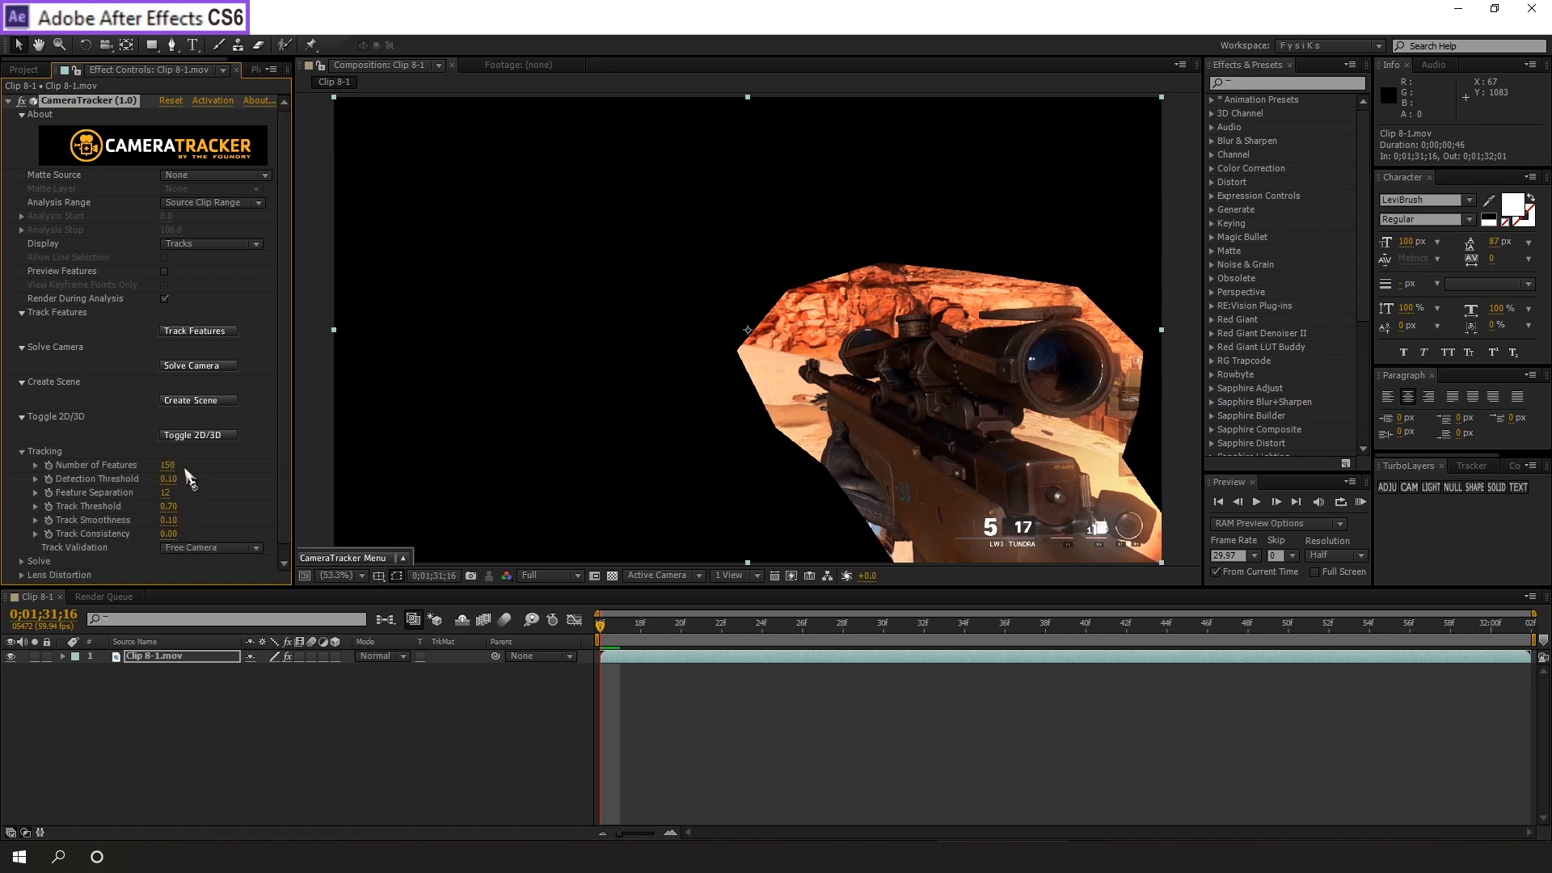
key(Return)
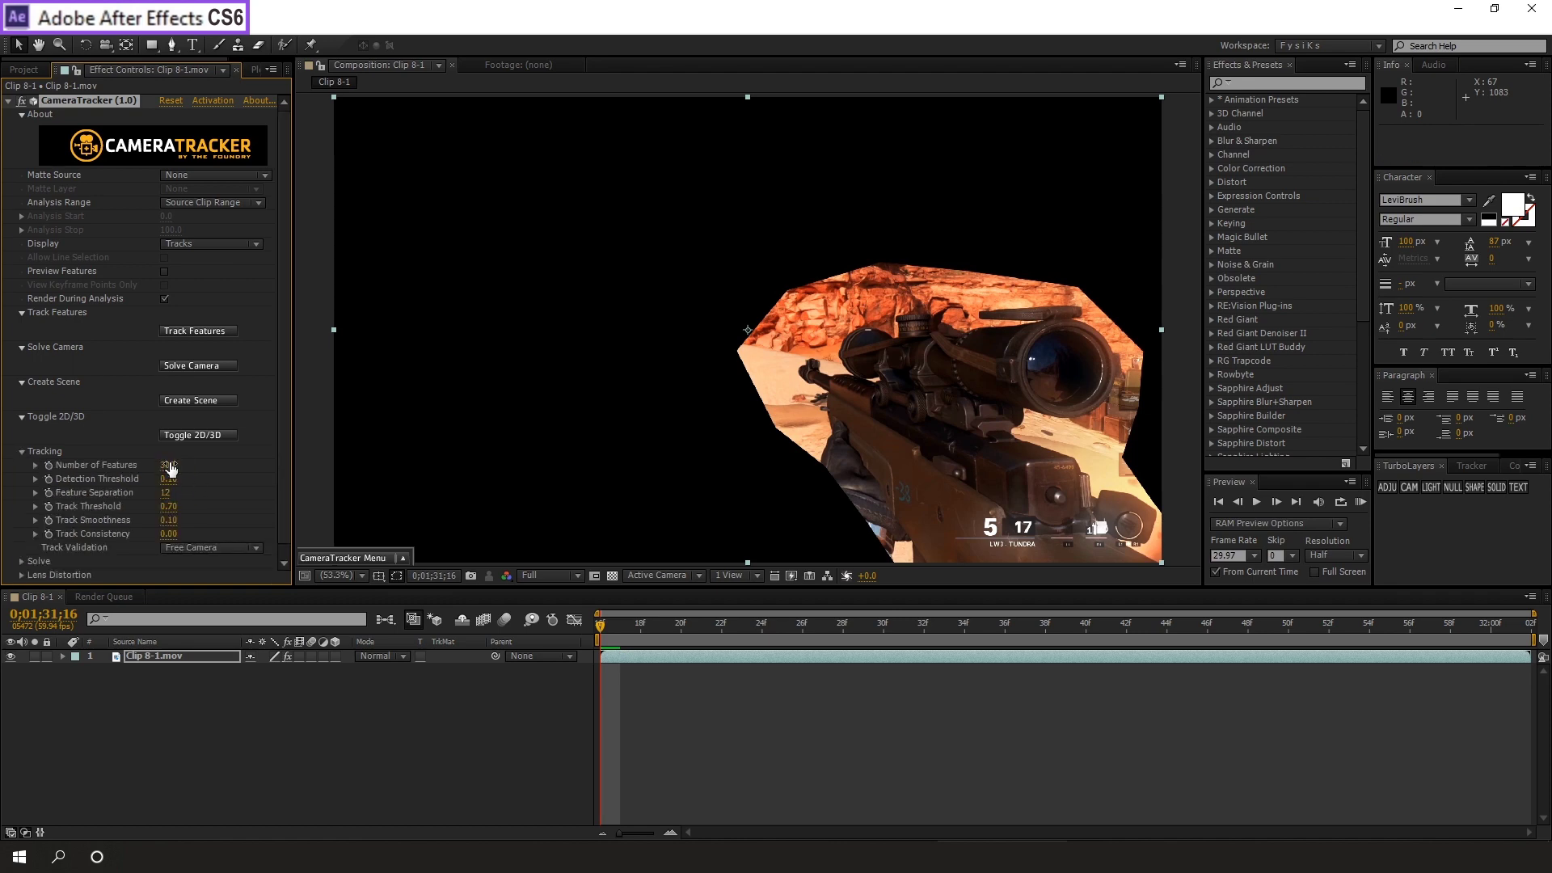
click(194, 333)
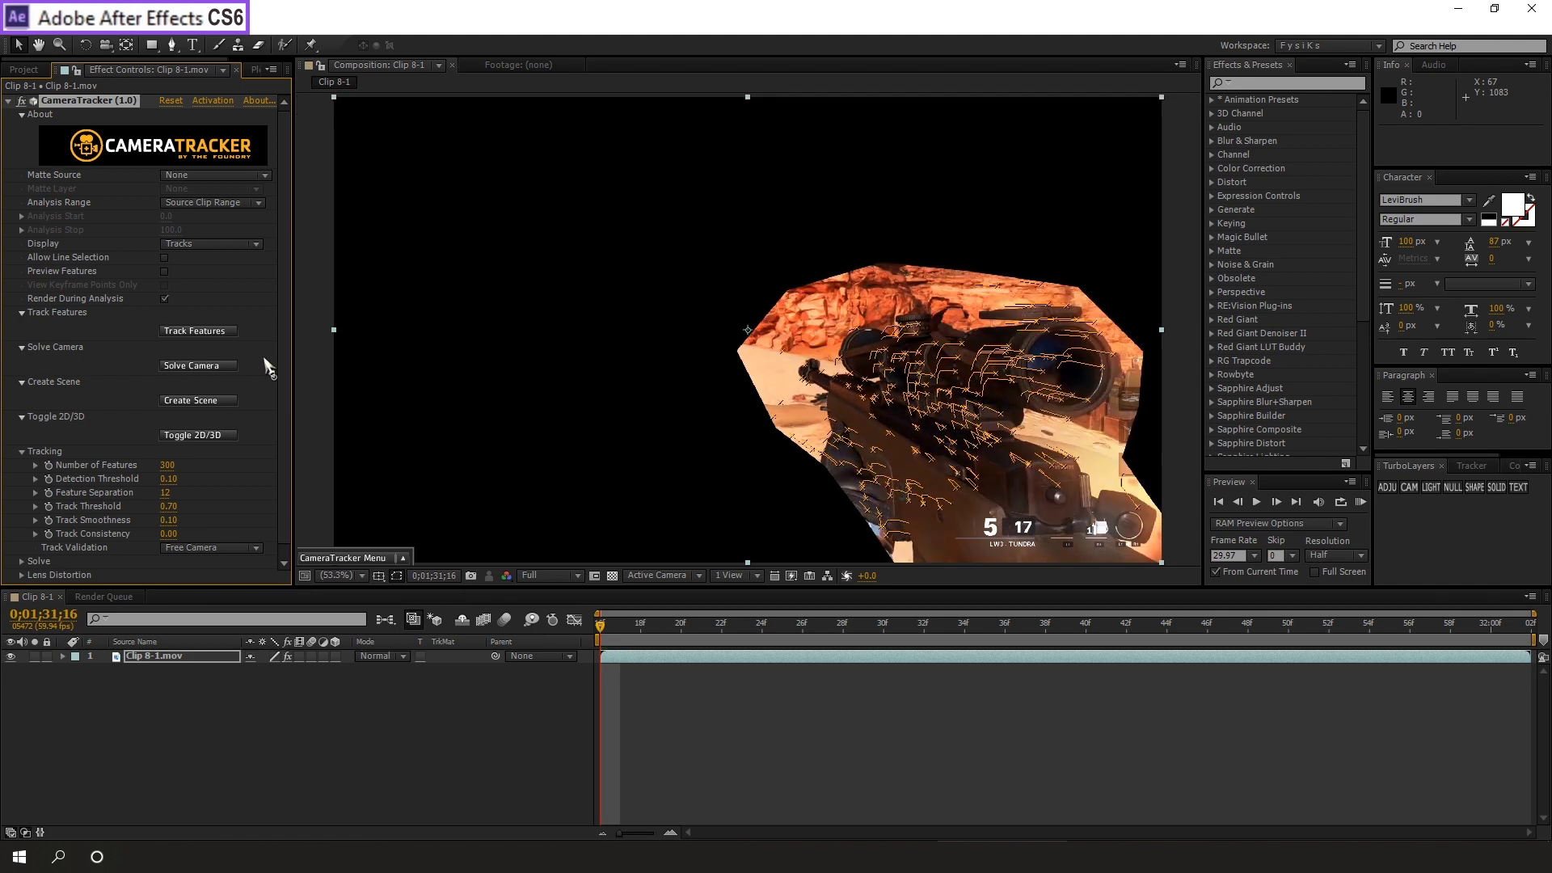
Step: Solve the camera from the tracked features and create the CameraTracker scene with its null and camera
click(214, 368)
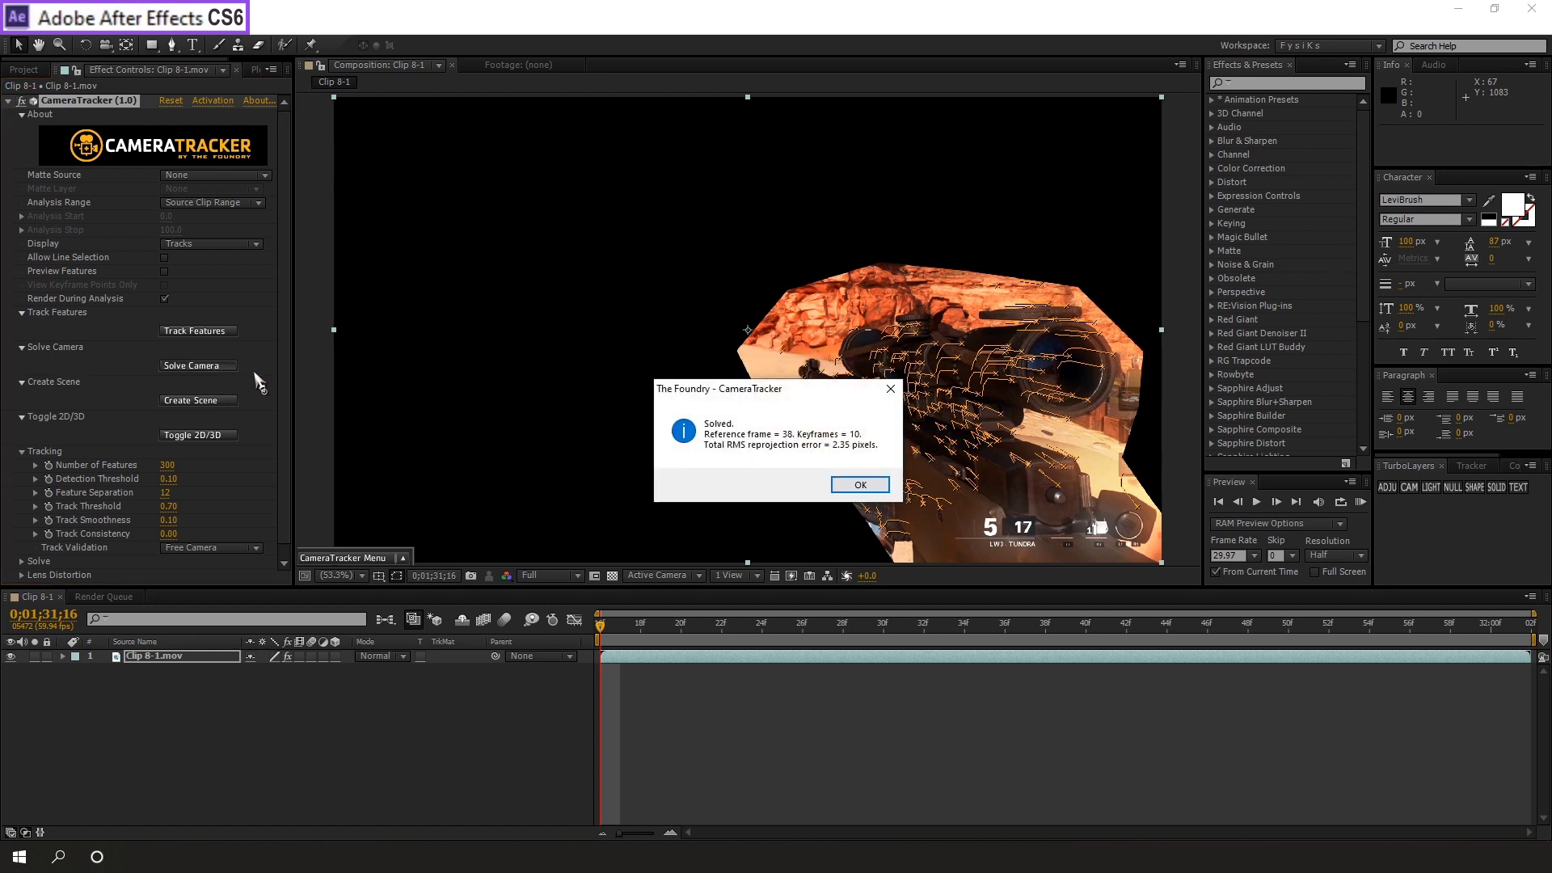
key(Return)
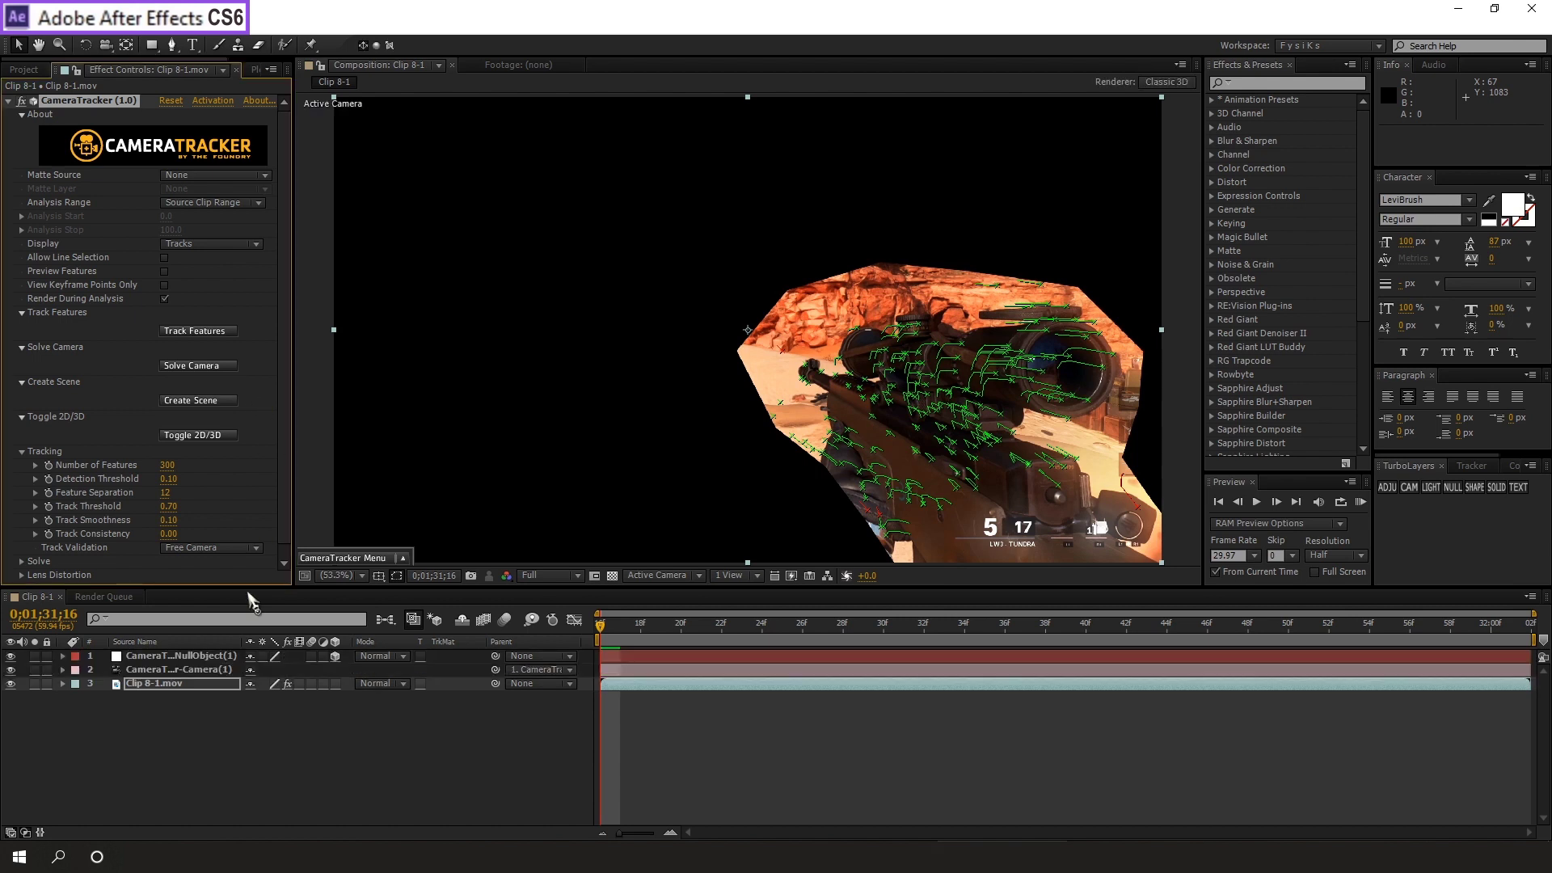
Step: Select the CameraTracker effect on the Clip 8-1.mov layer to display its solved track points
click(170, 686)
click(89, 102)
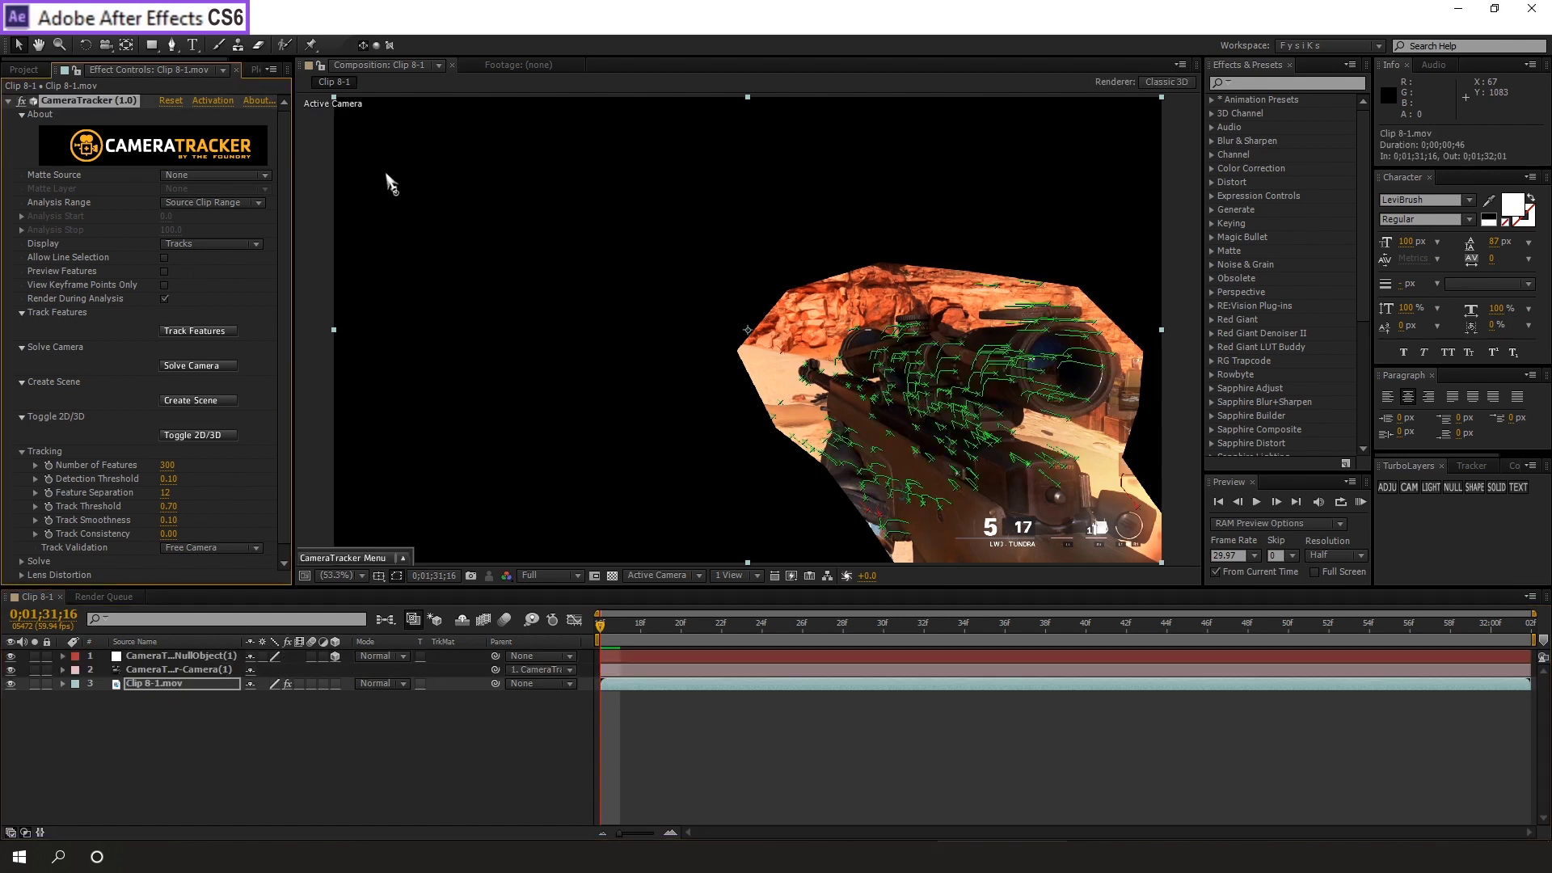
click(275, 731)
click(110, 103)
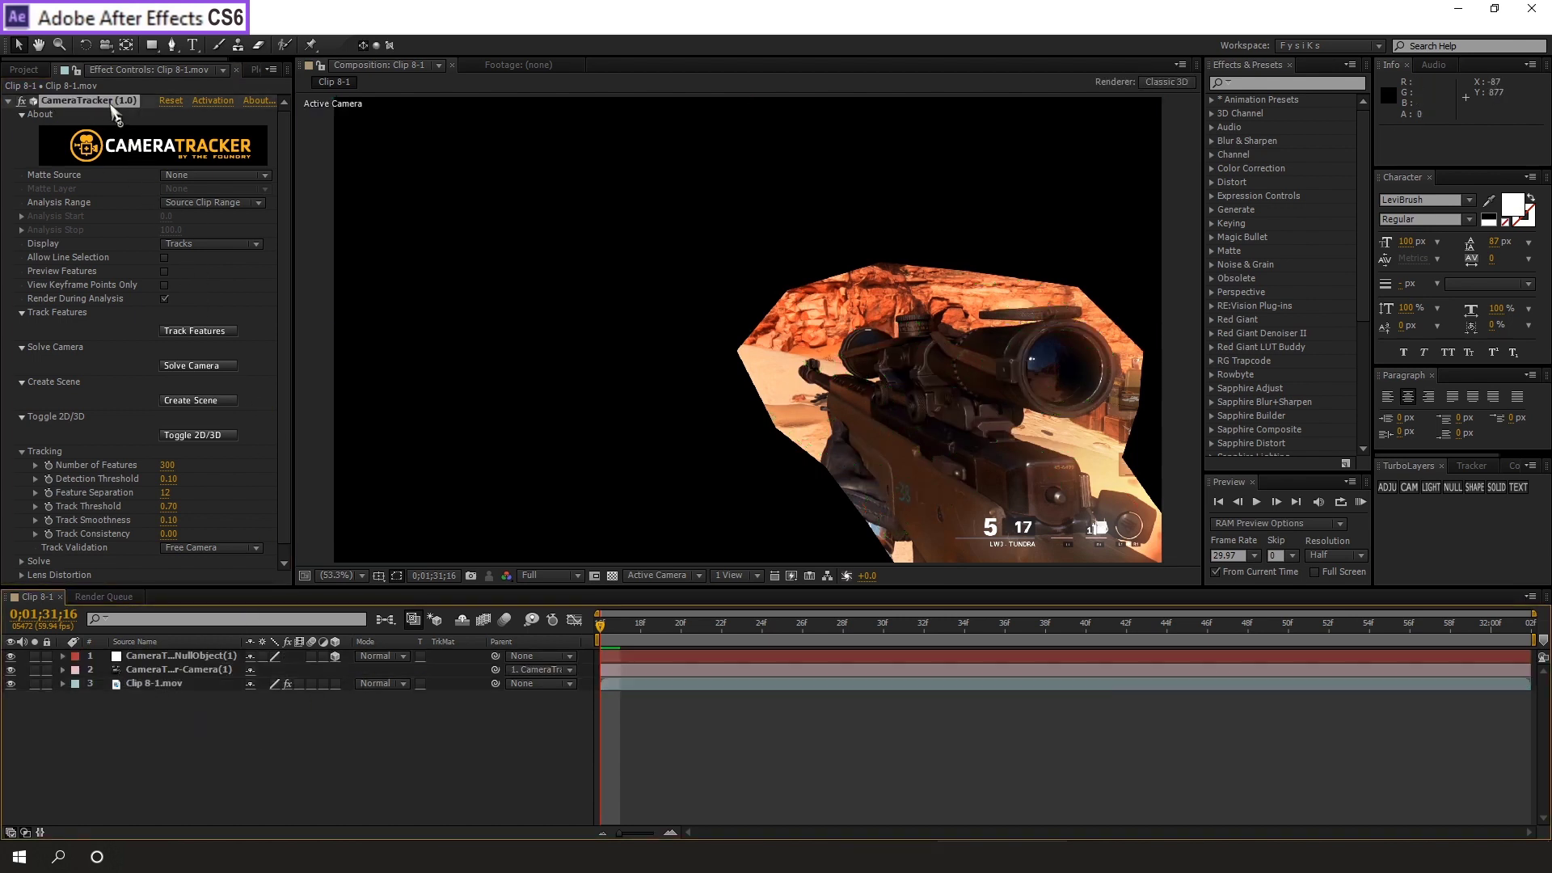
Step: Play the clip from 0;01;31;16 and examine the solved track points around the rifle scope
scroll(958, 443, up, 1)
scroll(957, 443, up, 2)
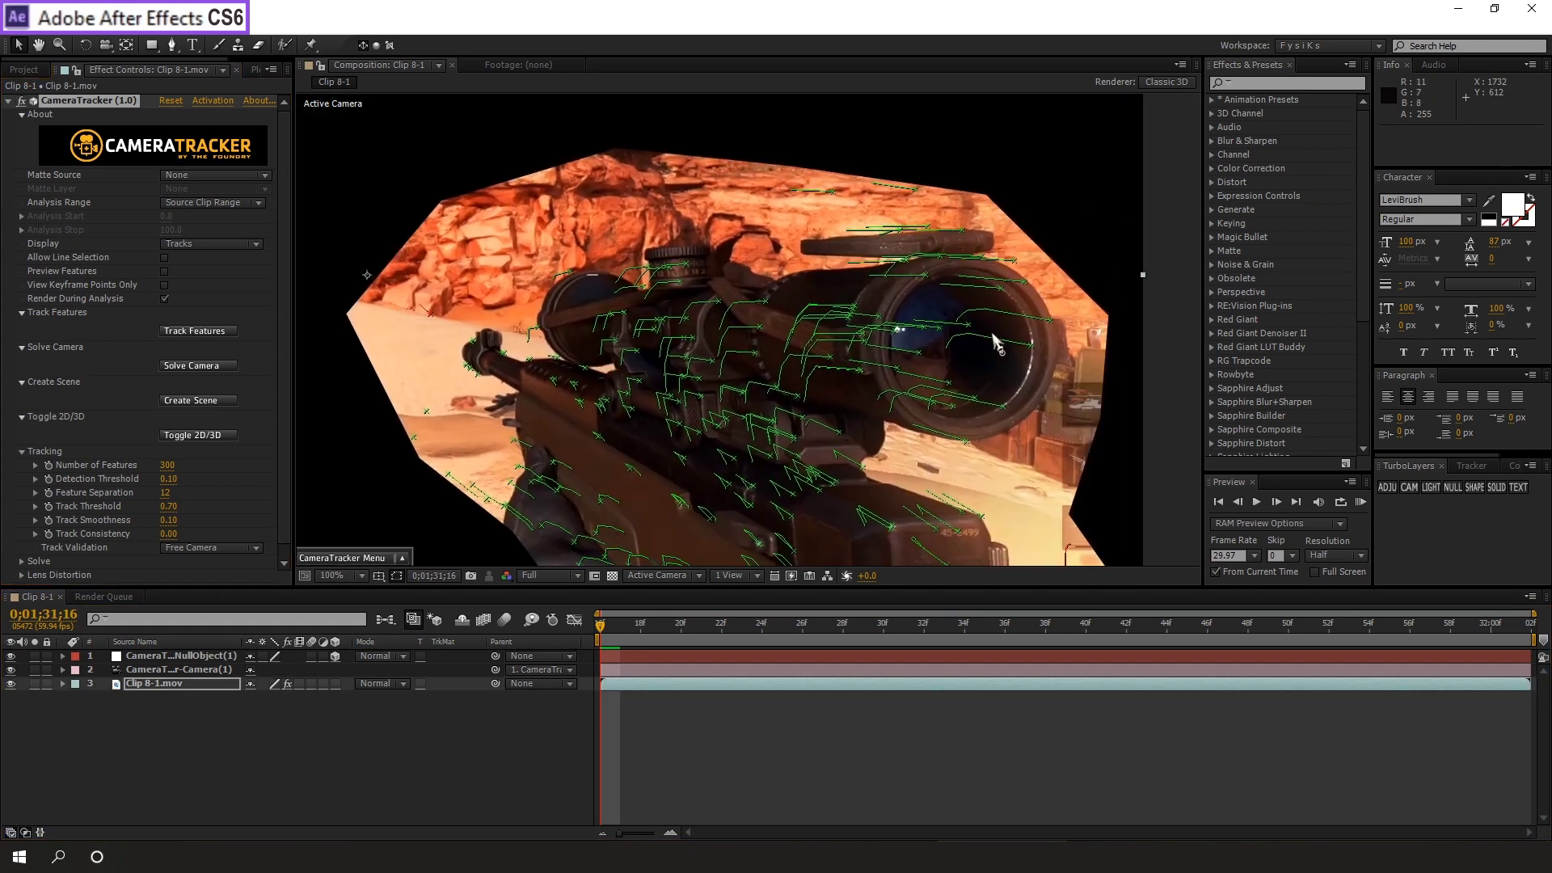
drag(768, 350, 823, 316)
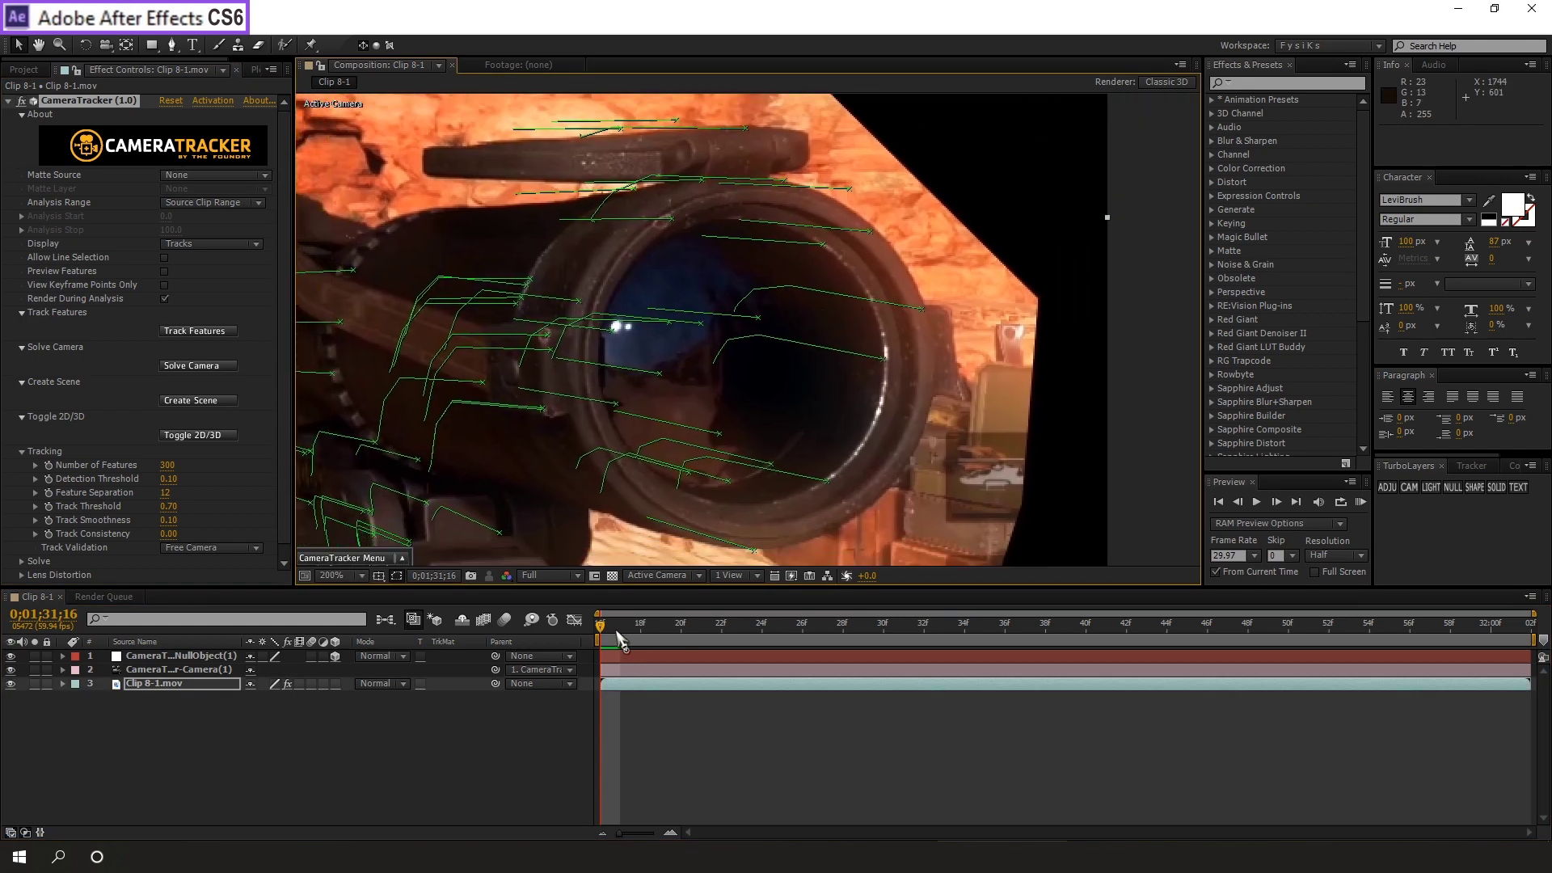
key(space)
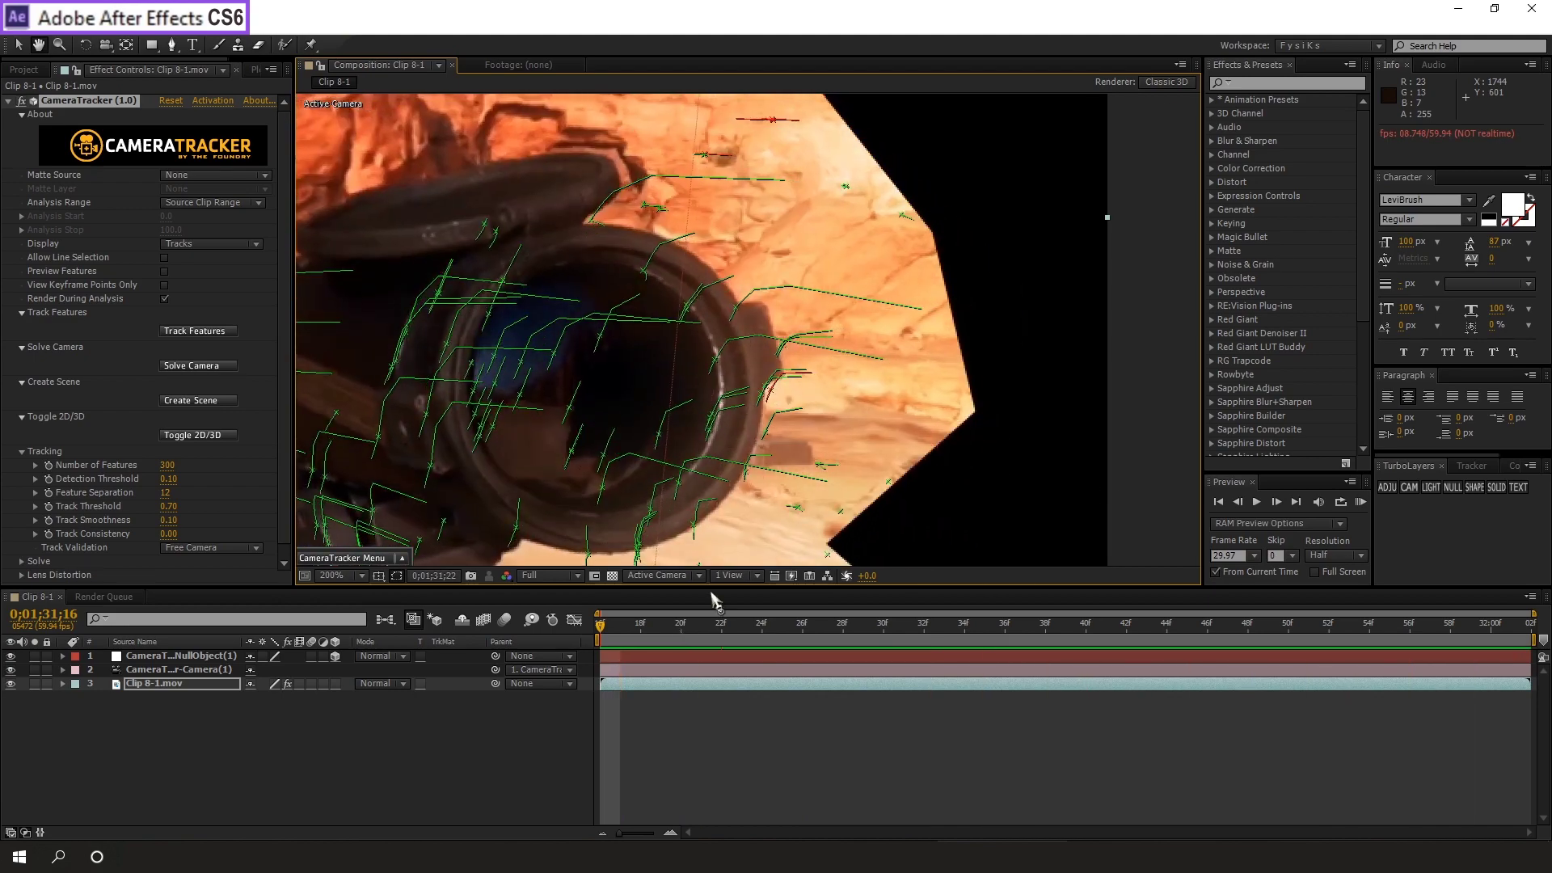
key(space)
drag(628, 627, 584, 625)
scroll(660, 446, down, 1)
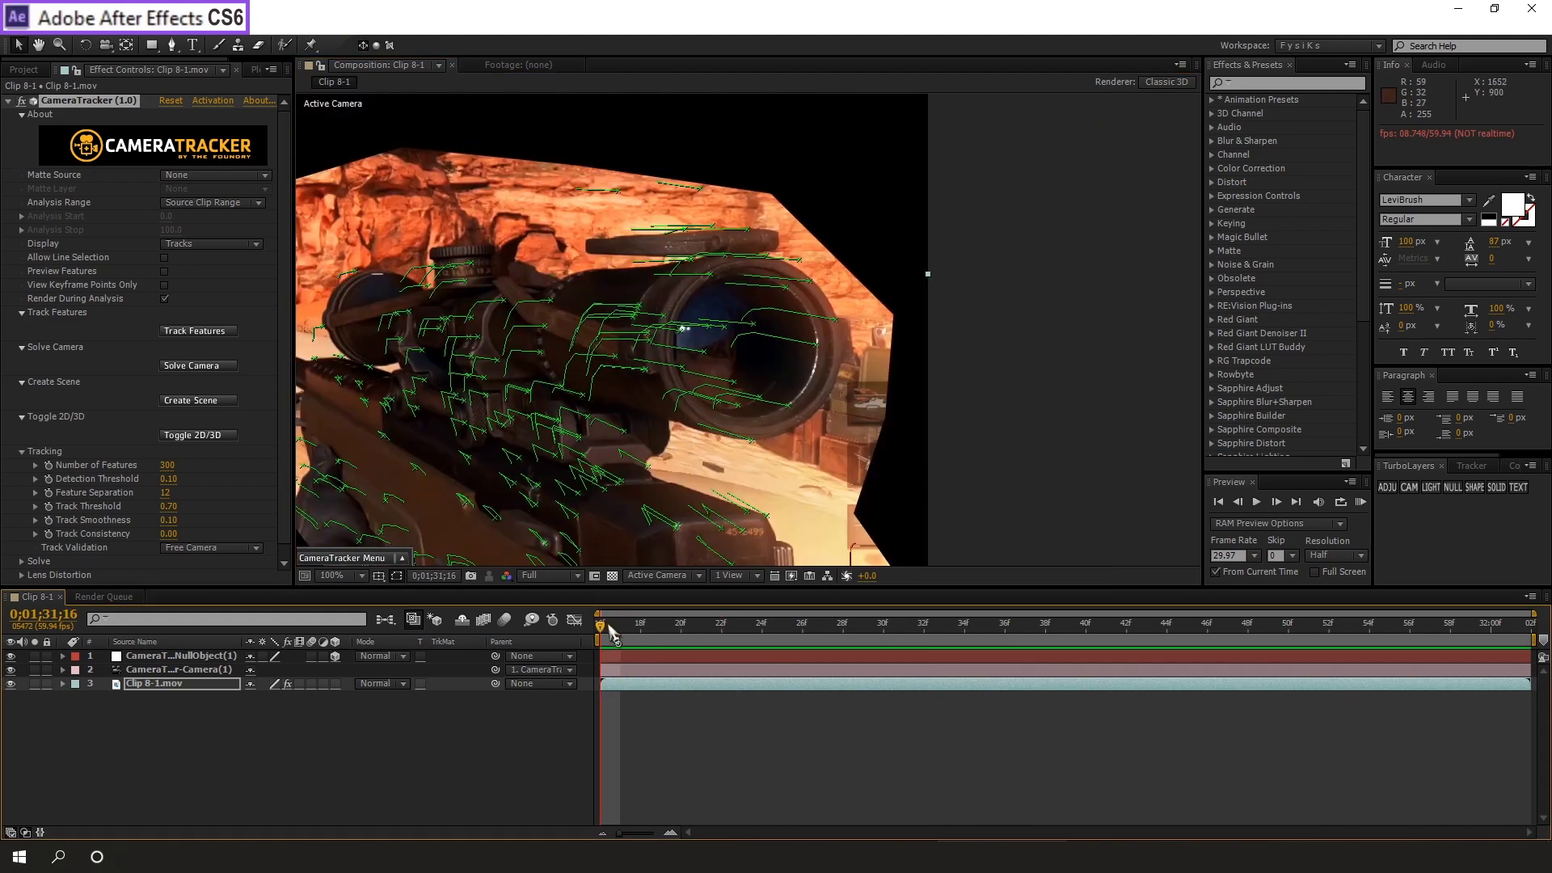
Step: At 0;01;32;01, set the ground plane origin to a track point on the rim of the rifle scope
key(space)
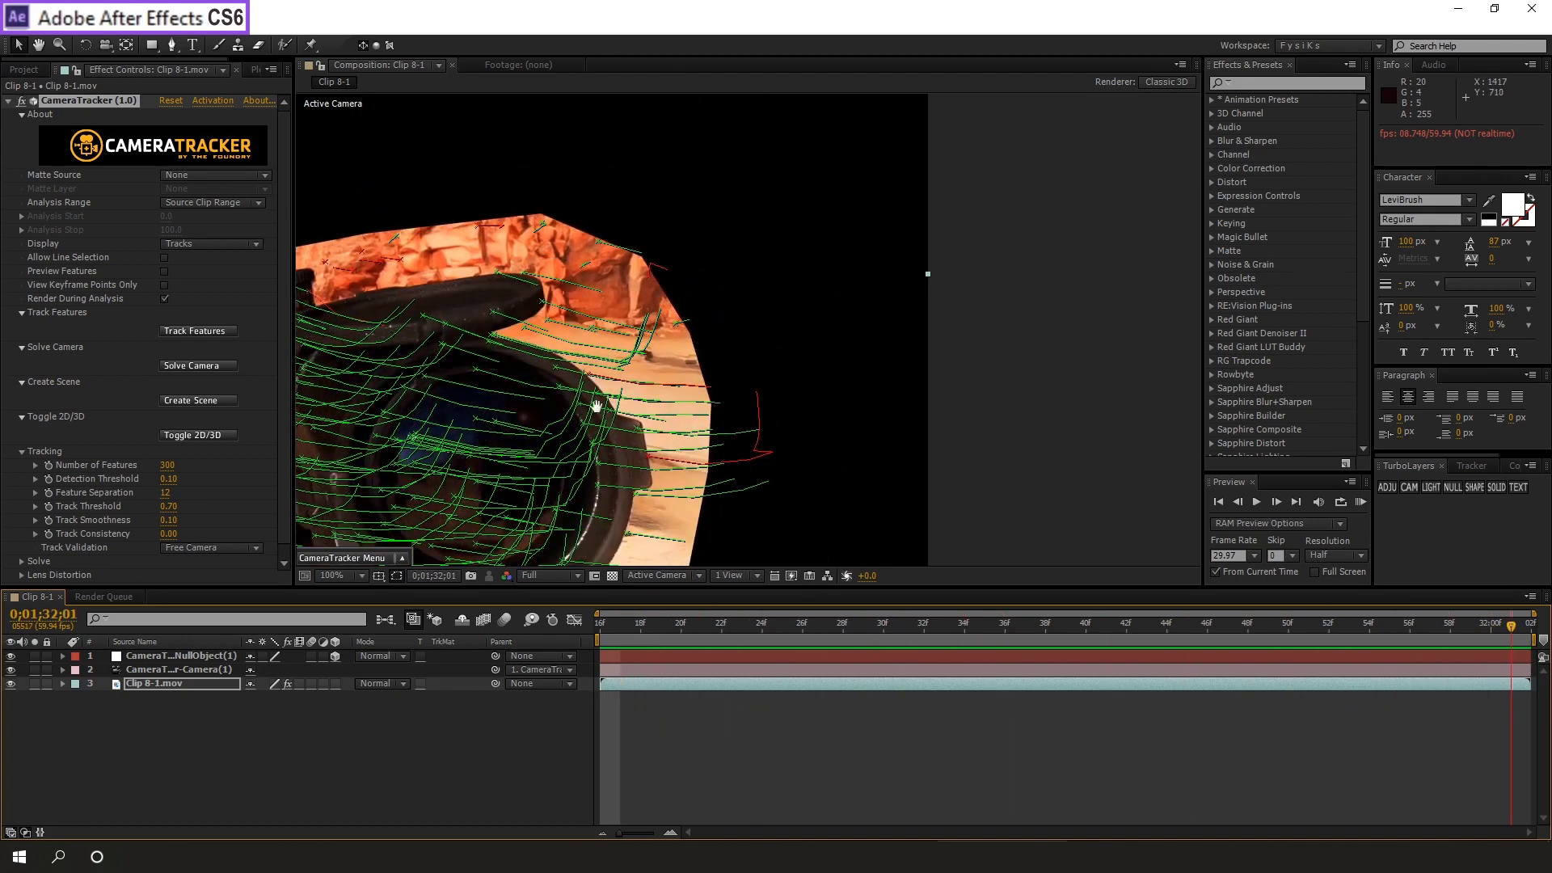
drag(597, 405, 790, 381)
scroll(889, 363, up, 2)
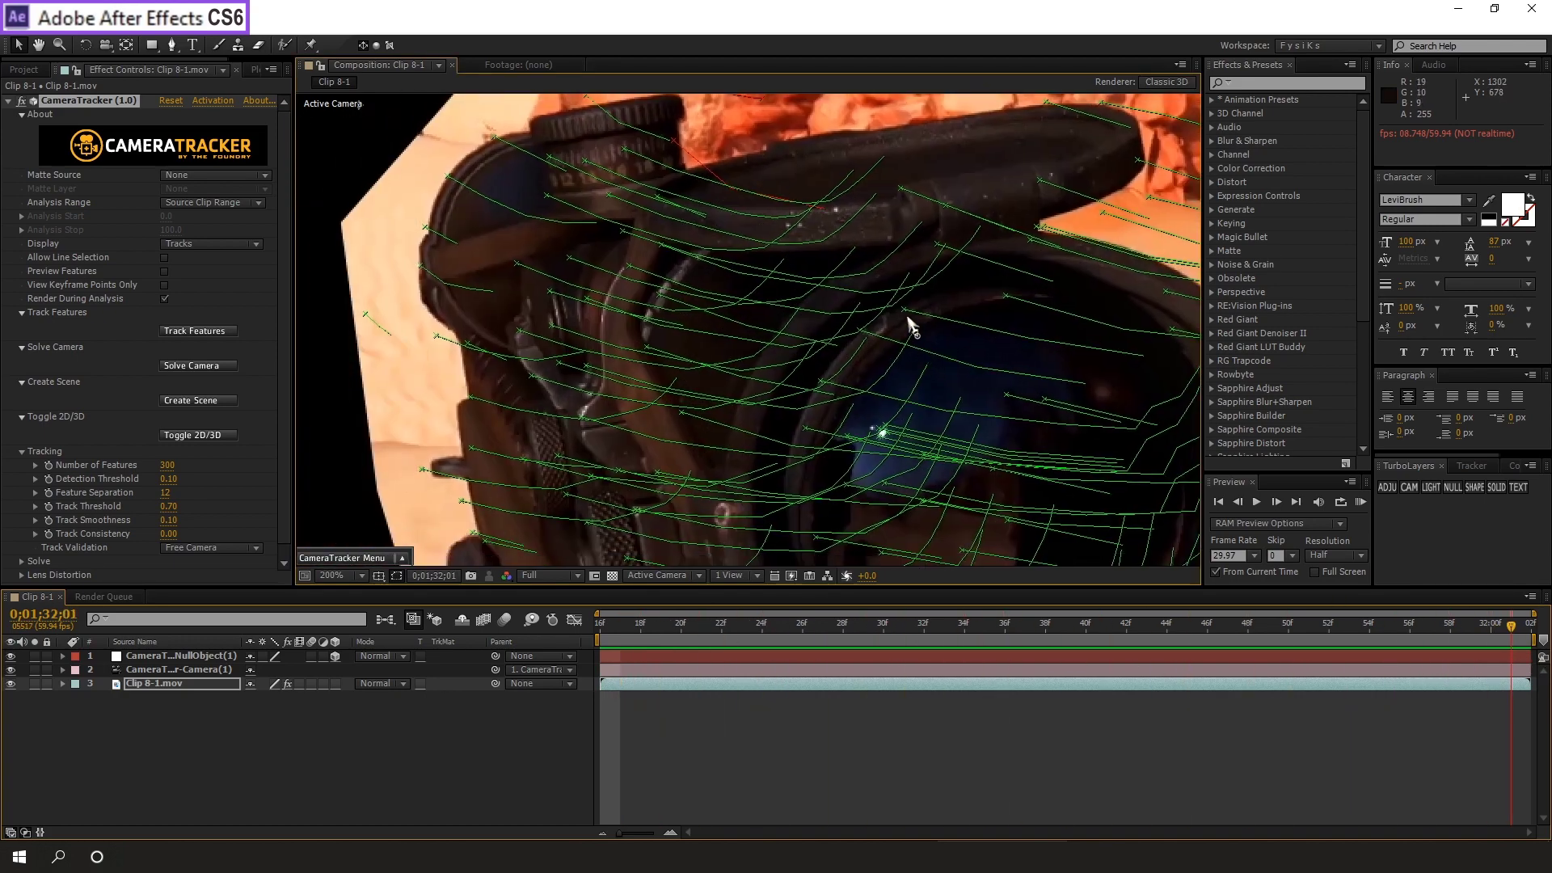
mouse_move(907, 317)
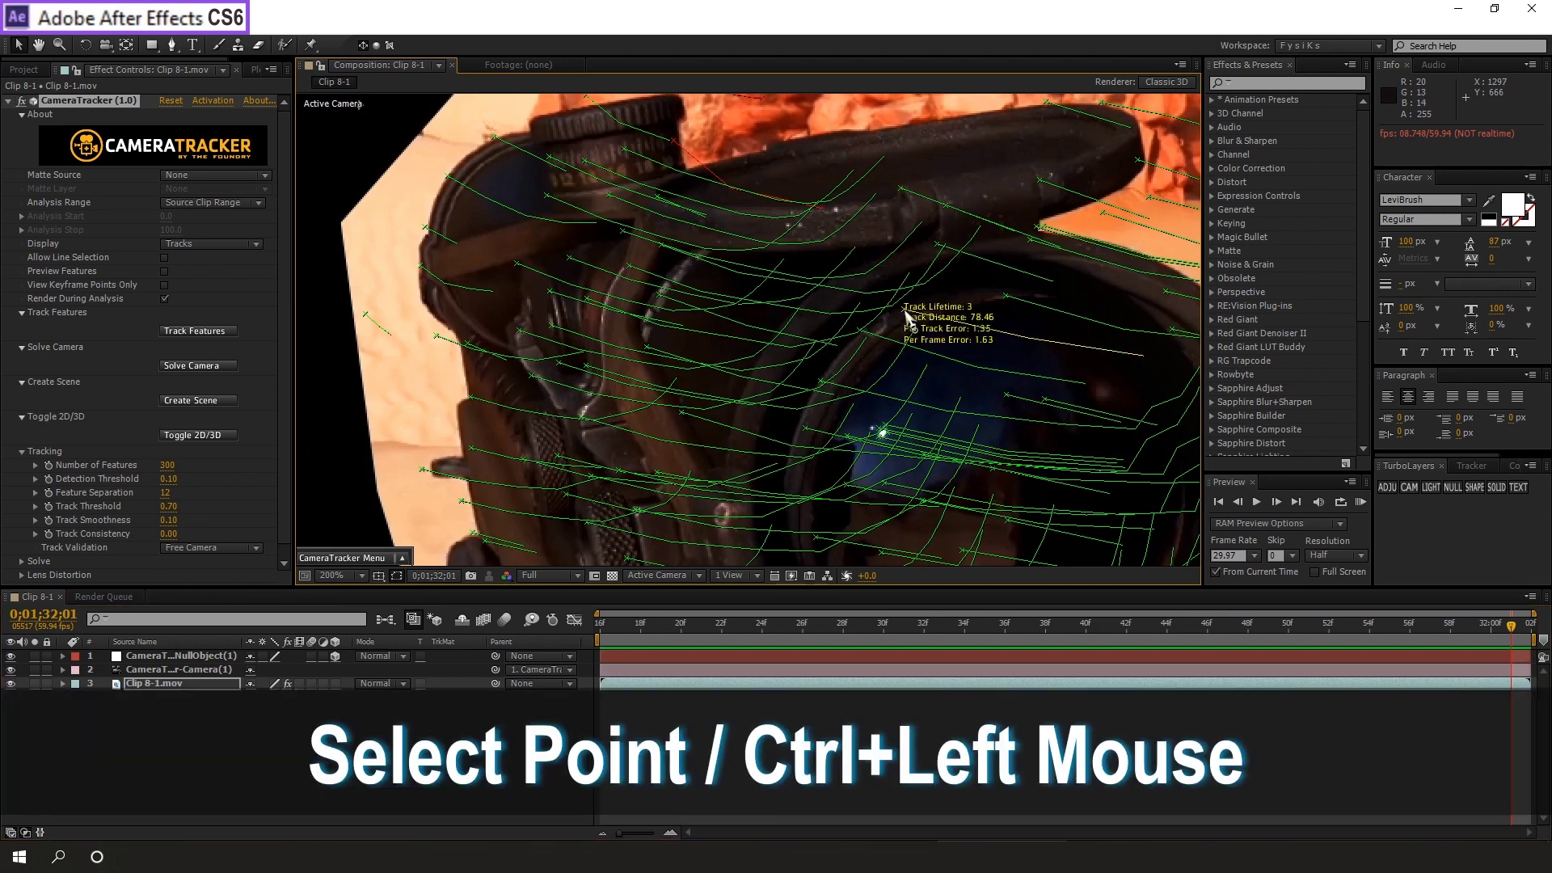
right_click(907, 316)
mouse_move(960, 348)
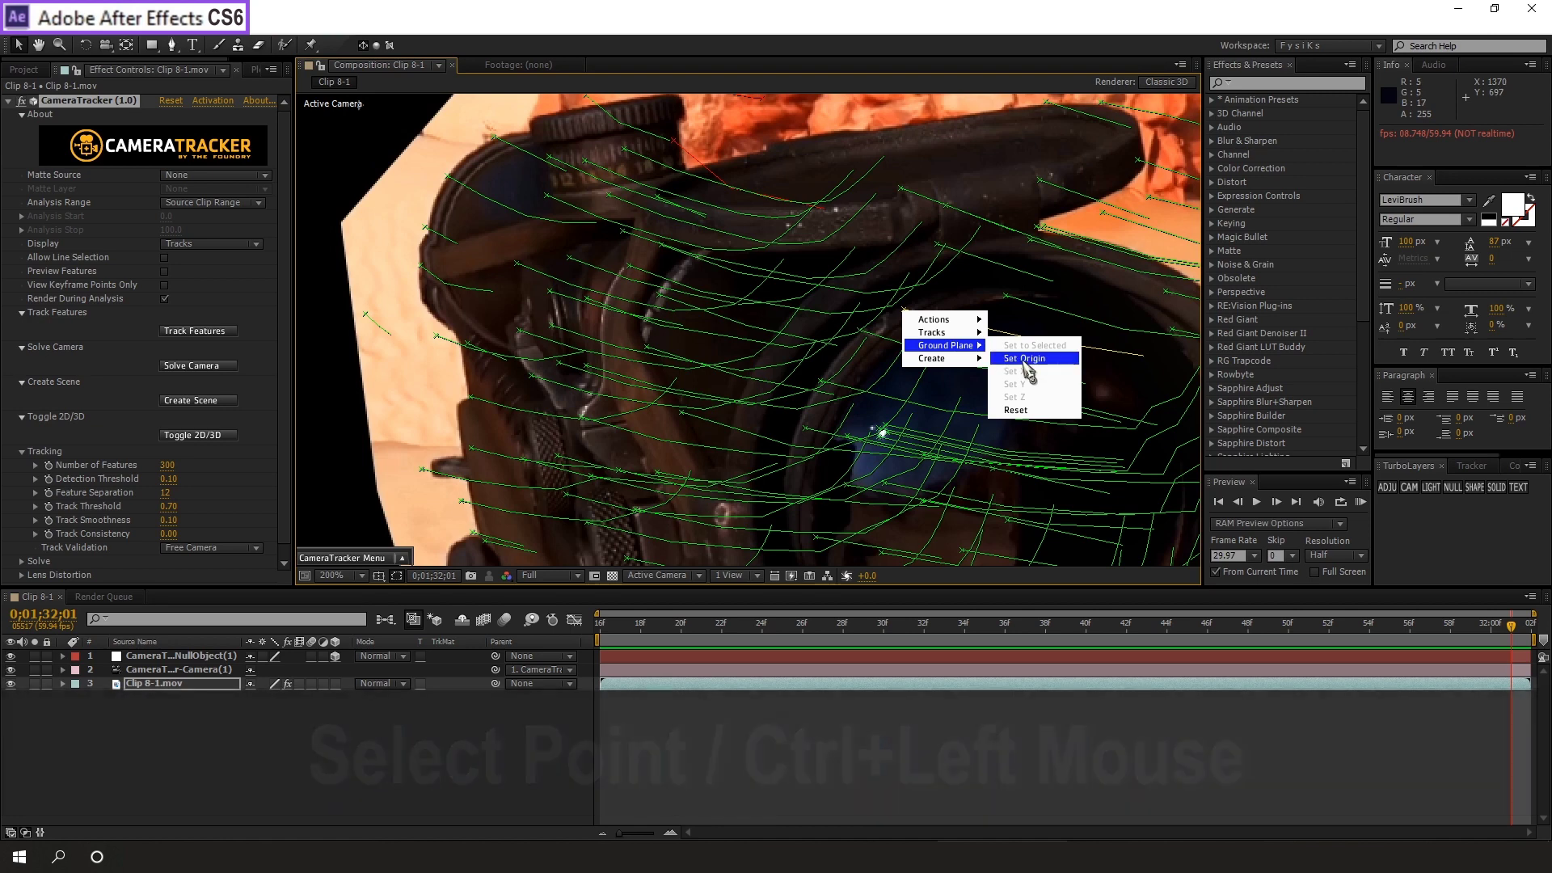
click(1022, 362)
scroll(1020, 372, down, 5)
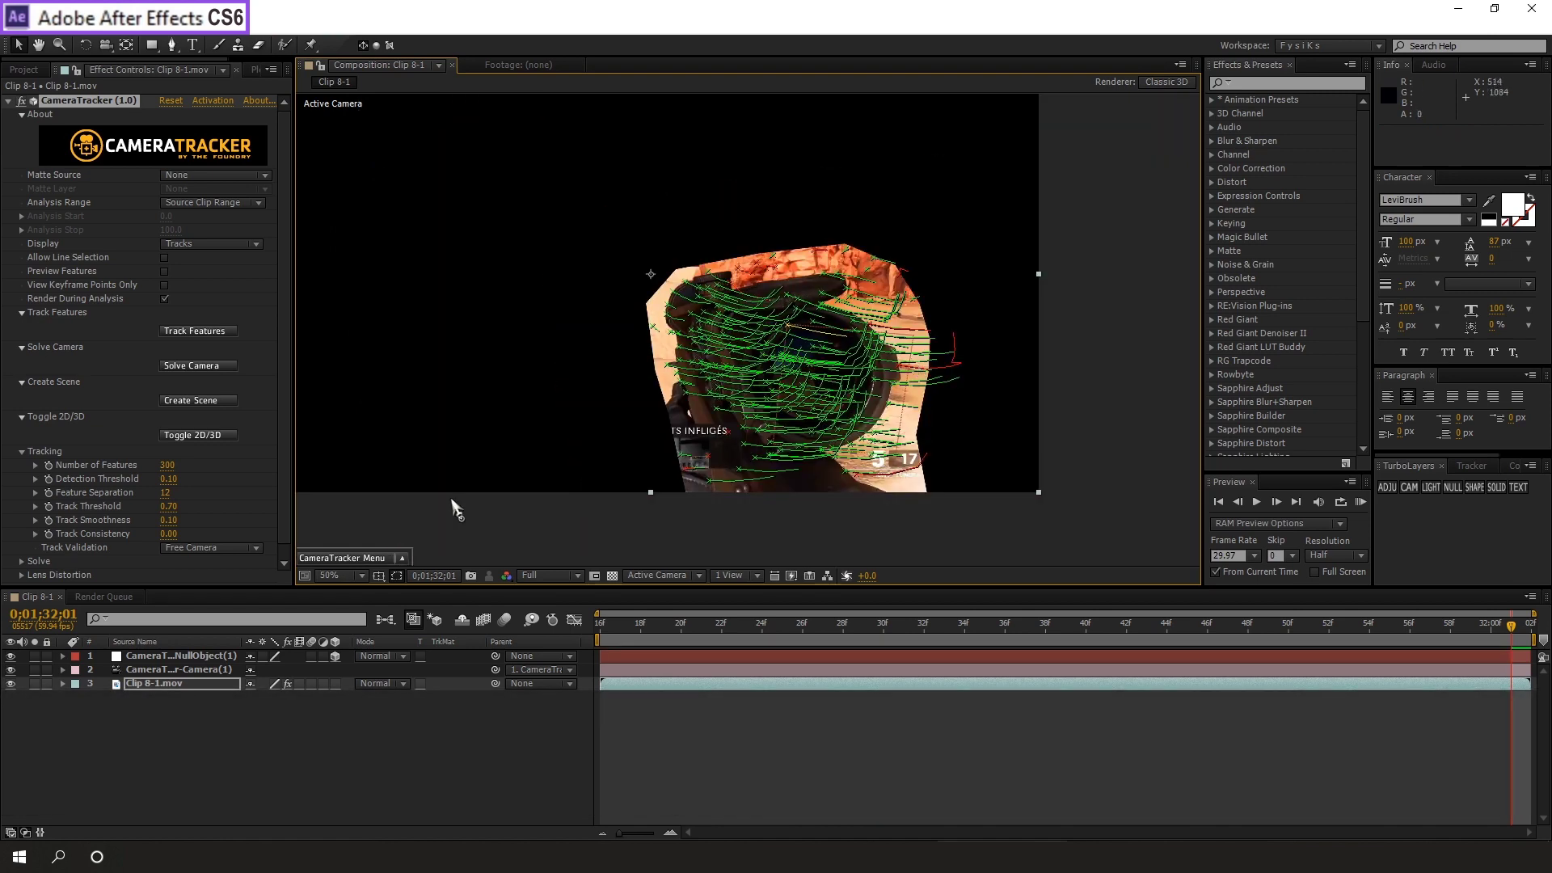
click(361, 576)
click(368, 286)
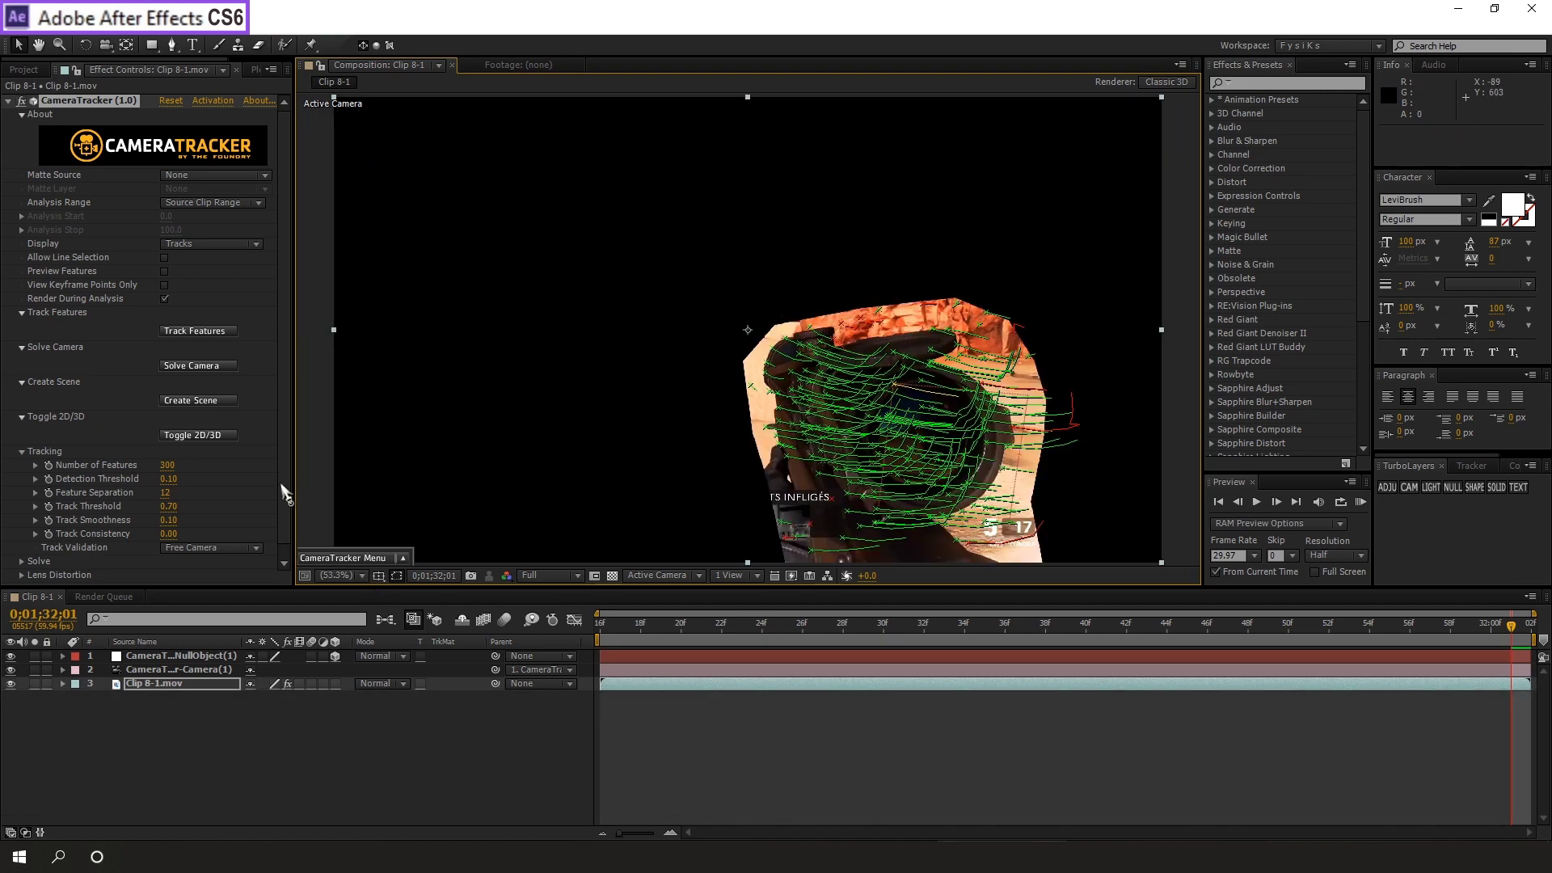
Step: Select the CameraTracker null, preview how it follows the scope, and return to the start at 0;01;31;16
click(146, 657)
key(space)
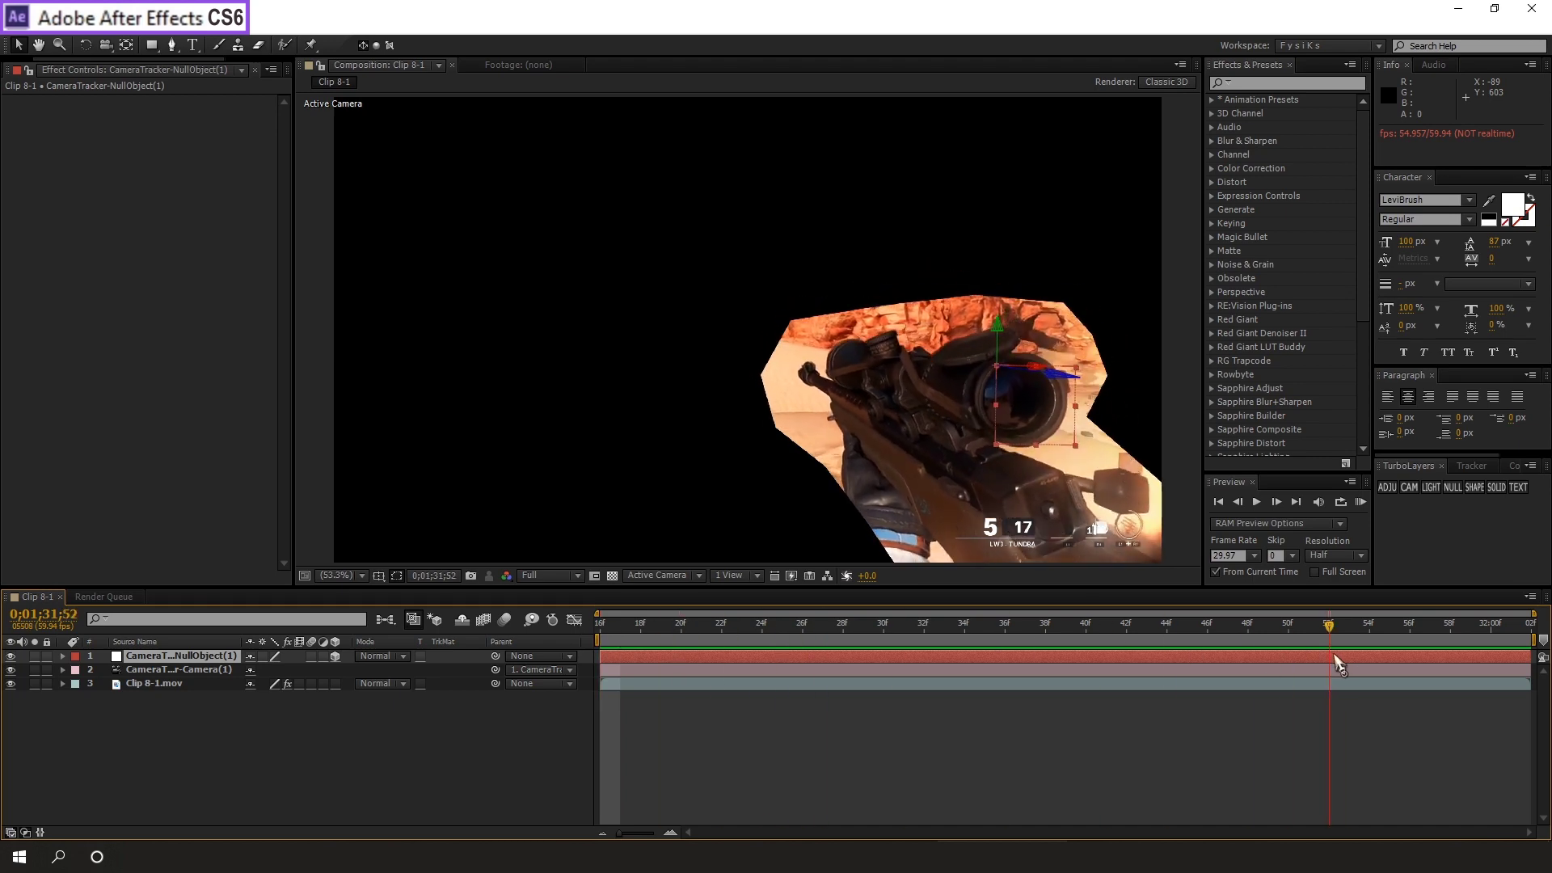
click(1218, 502)
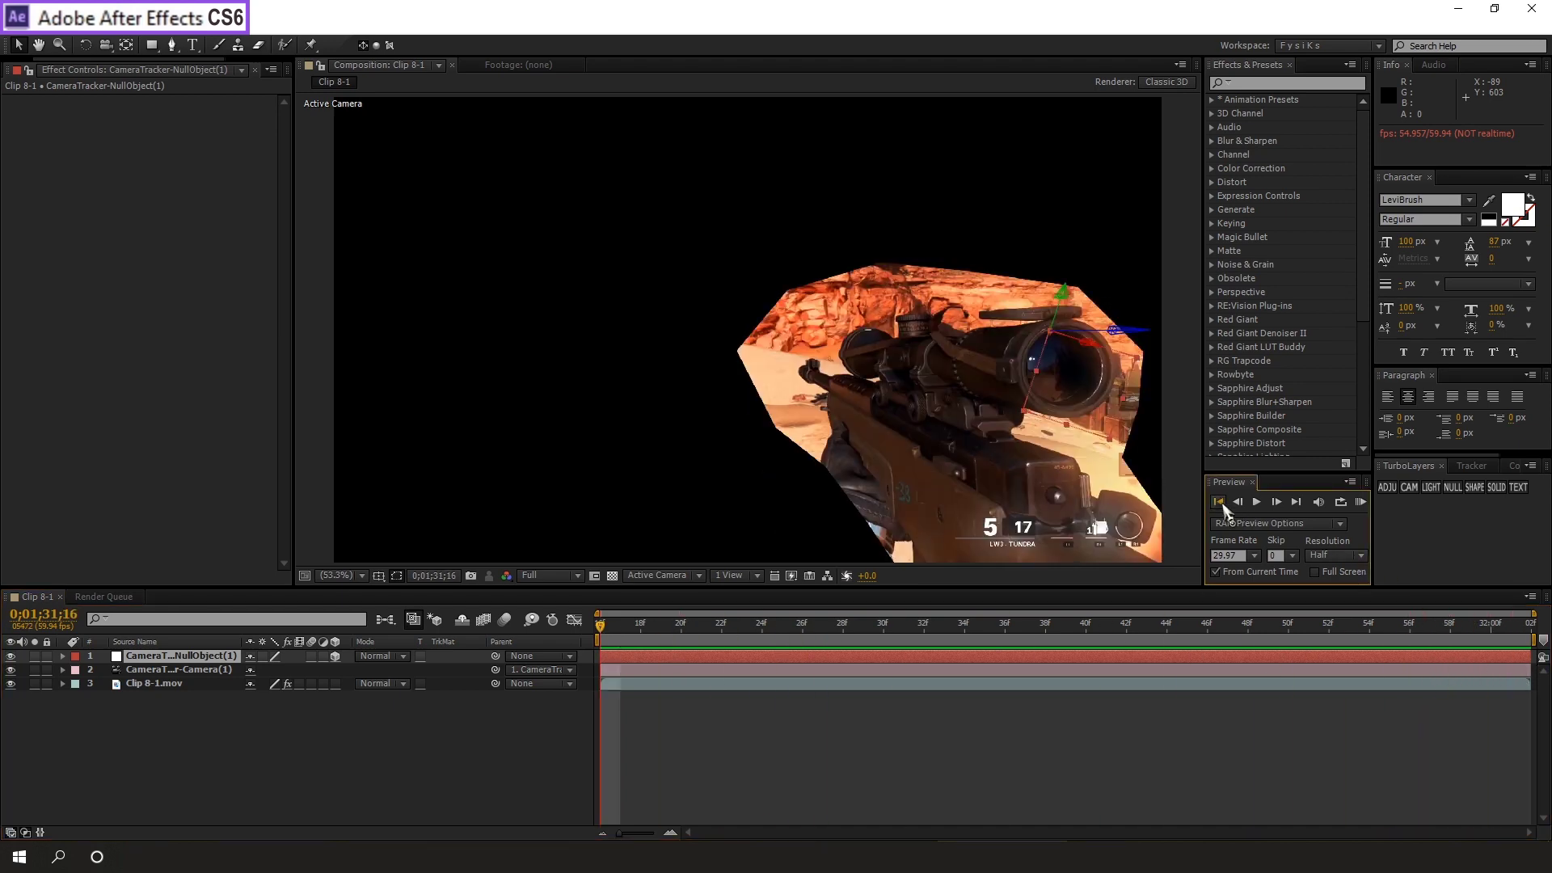
Step: Save the project as Clip 8-1 in the Cines folder
click(22, 33)
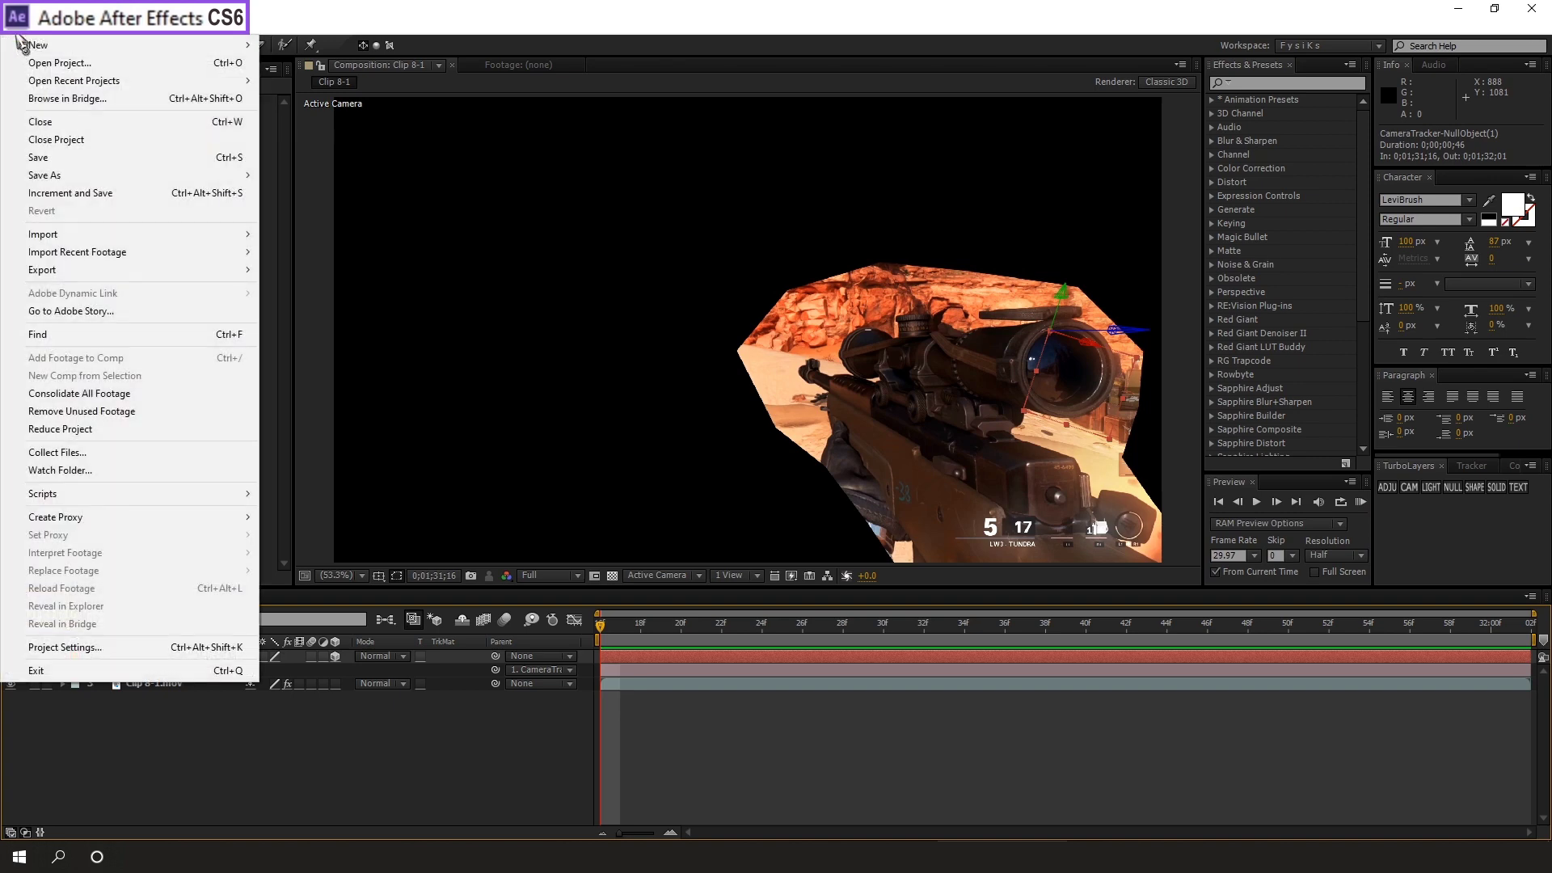
click(34, 156)
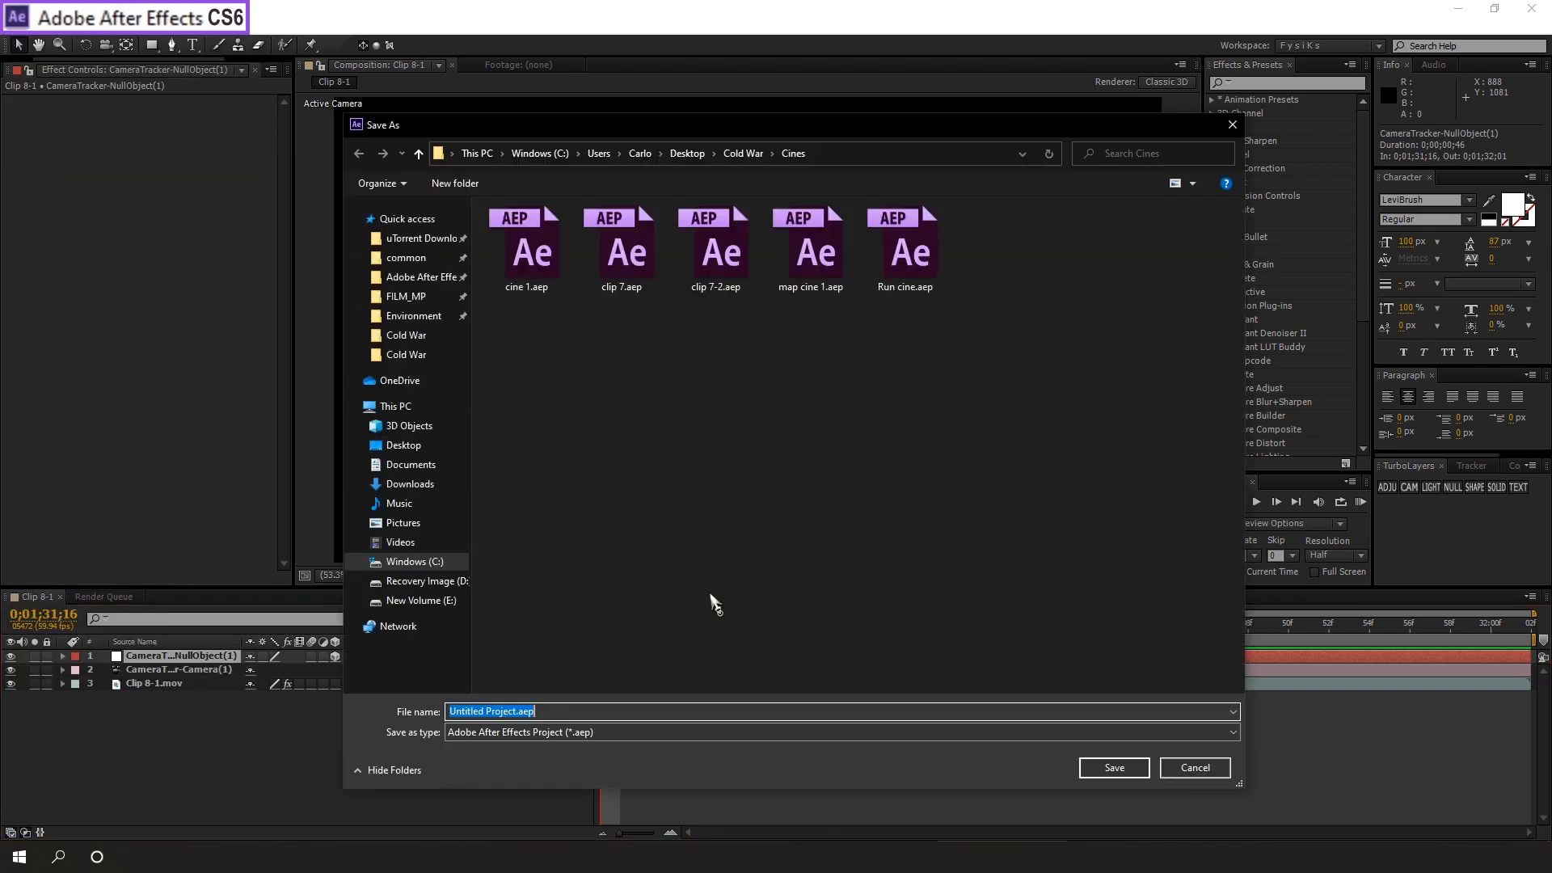
text(Clip 8)
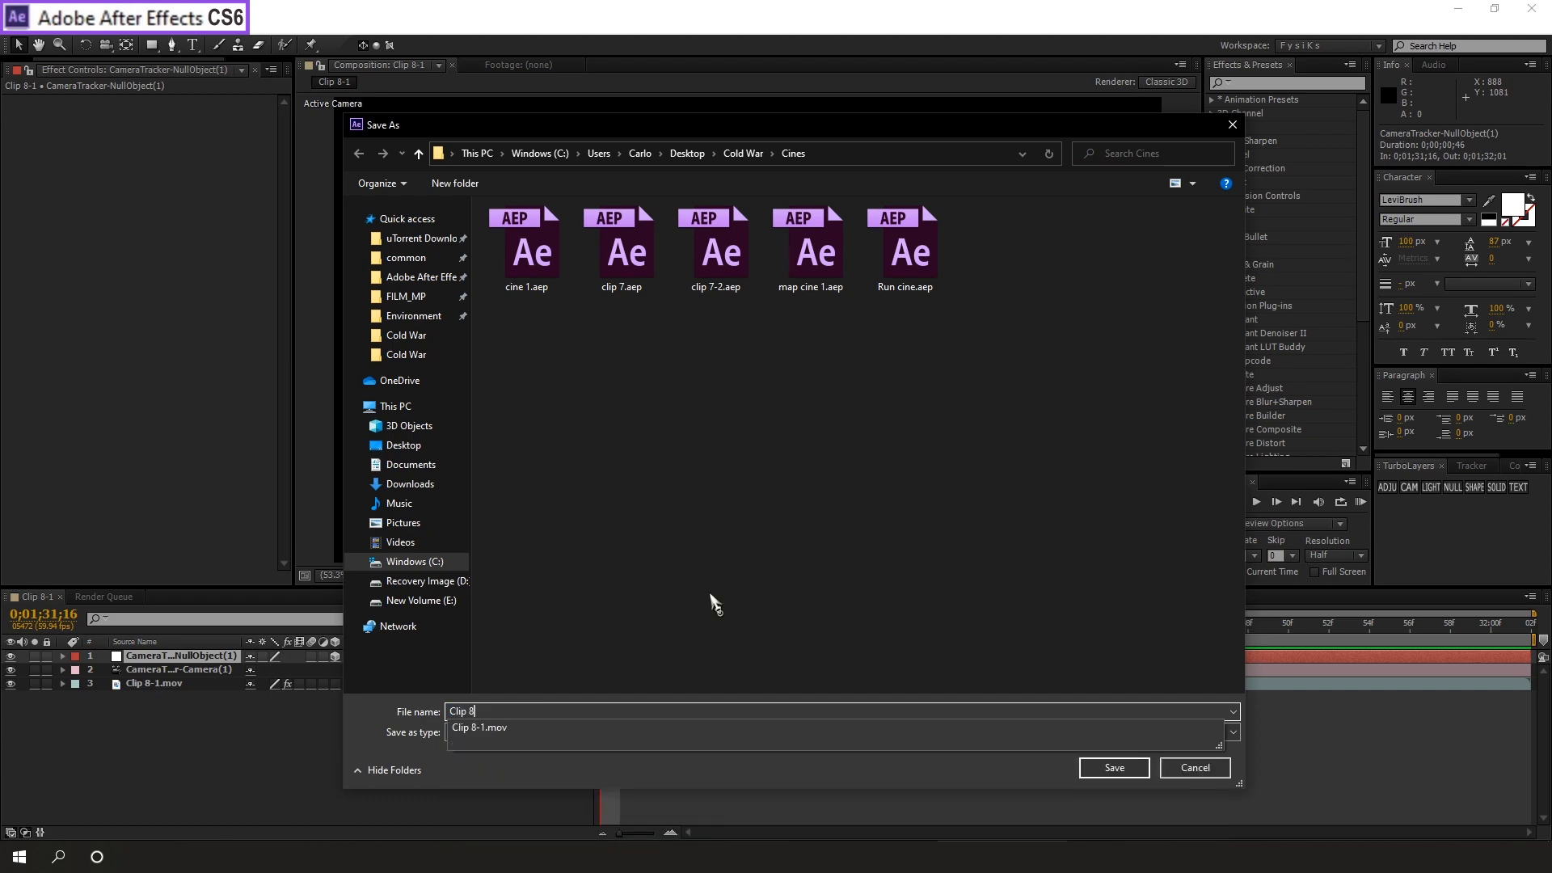
text(-1)
key(Return)
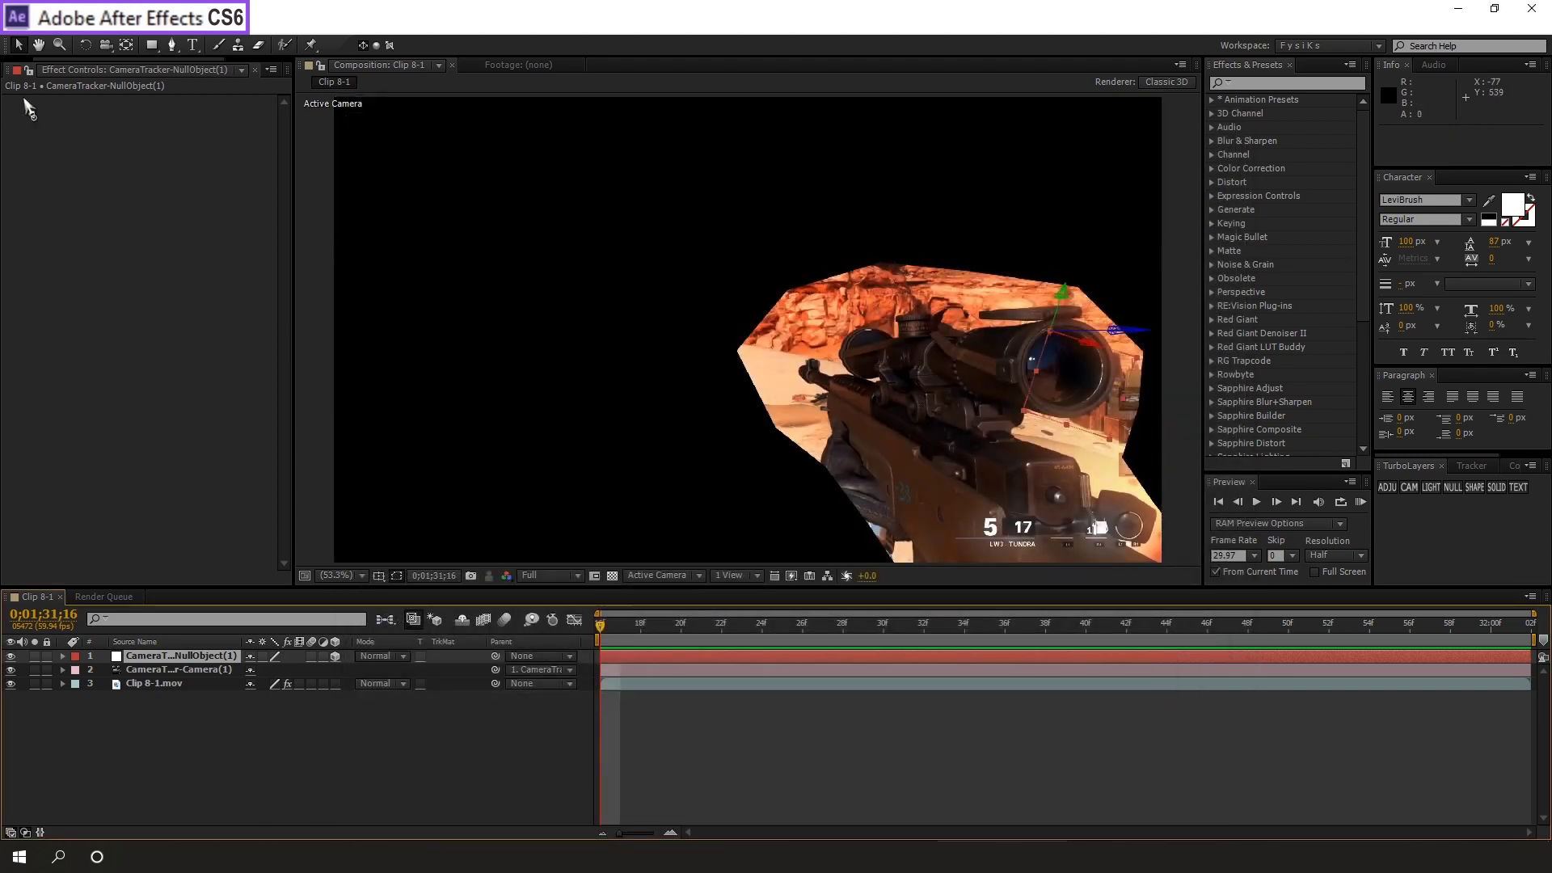
Step: Delete the Clip 8-1.mov footage from the project, including its use in the composition
click(24, 66)
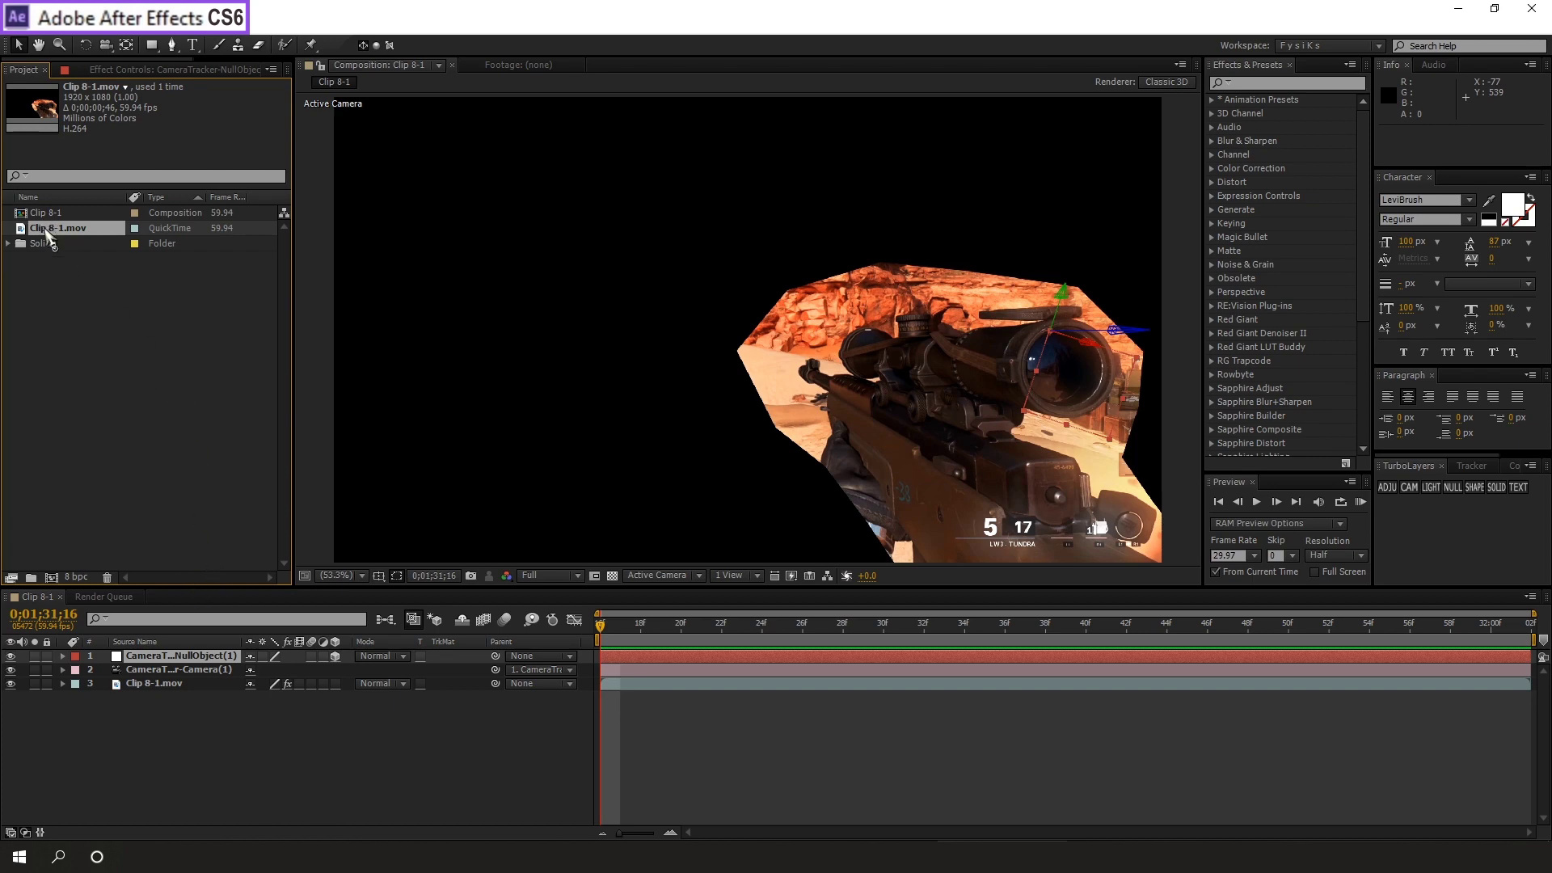
key(Delete)
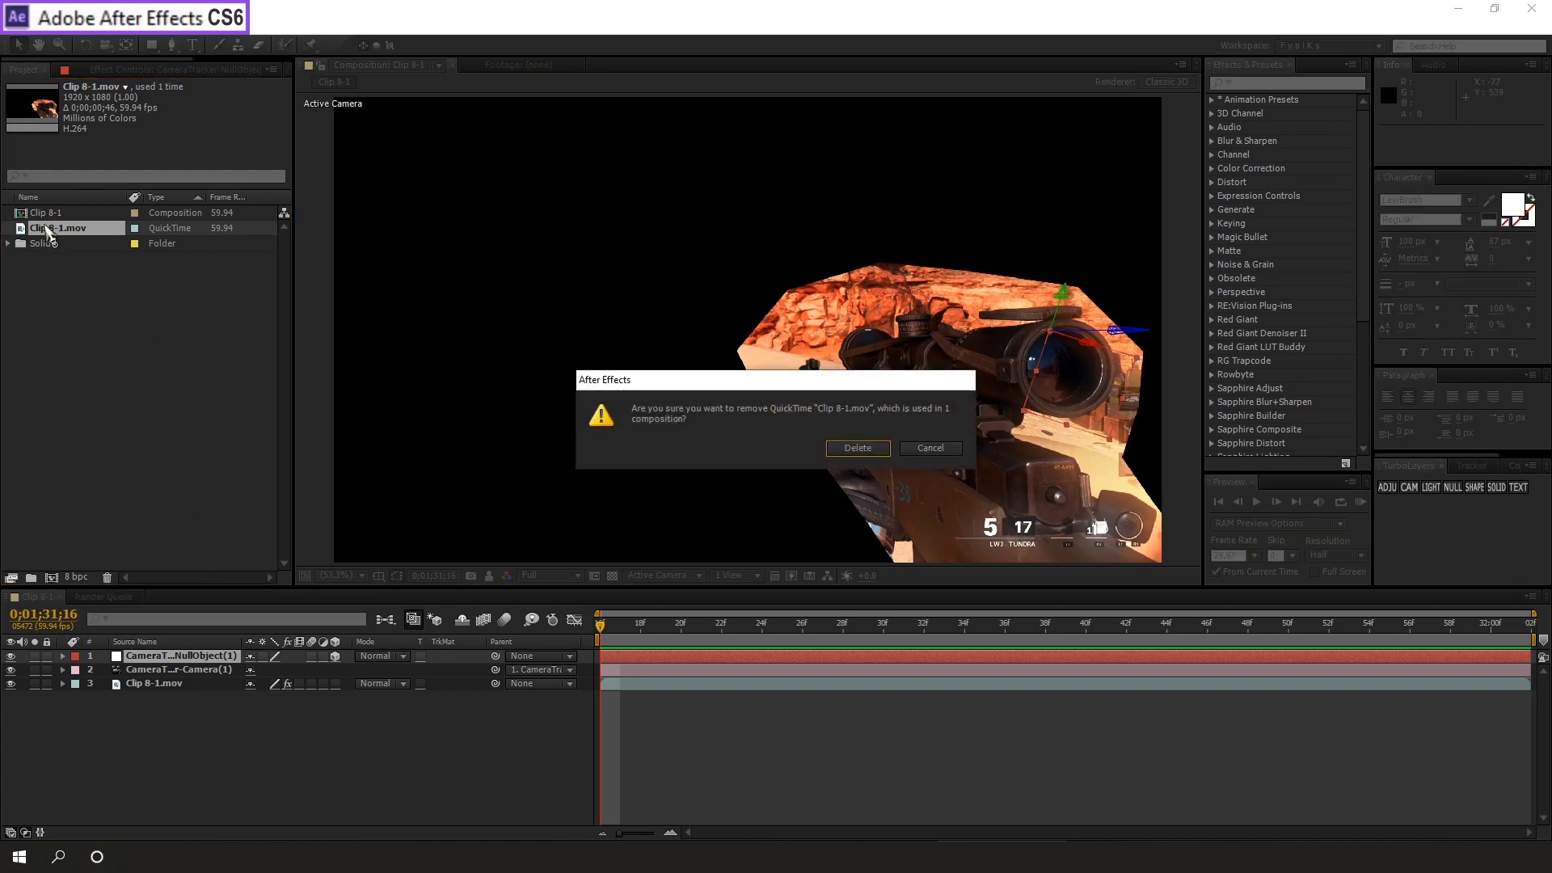
click(858, 449)
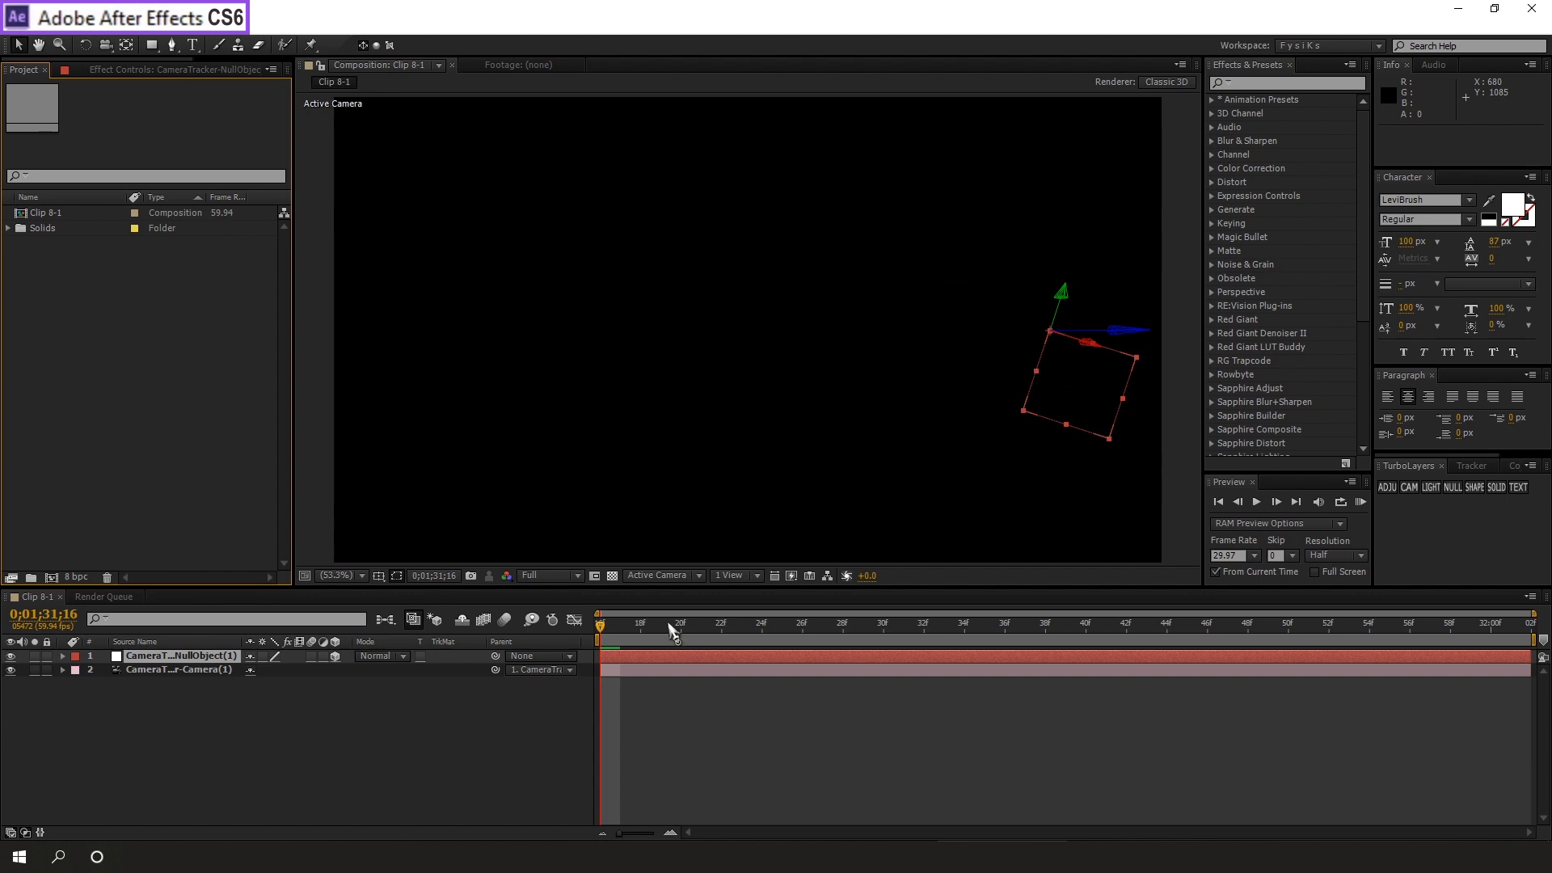
Step: Save the project so that it holds only the composition with the tracked null and camera
mouse_move(599, 627)
mouse_down()
mouse_move(1511, 627)
mouse_move(600, 627)
mouse_up()
click(17, 37)
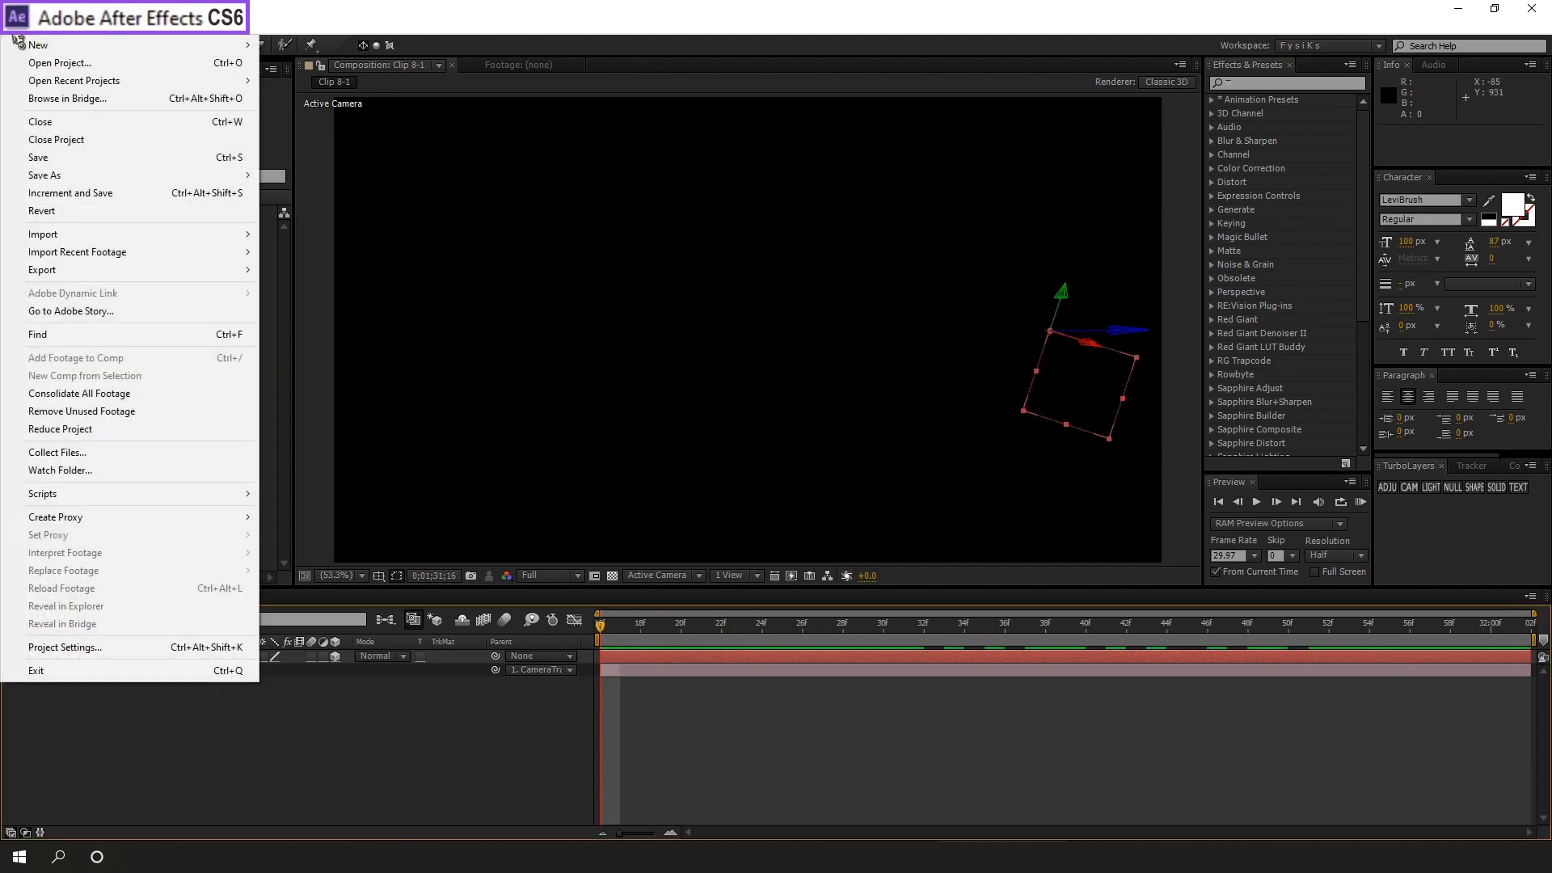
click(42, 158)
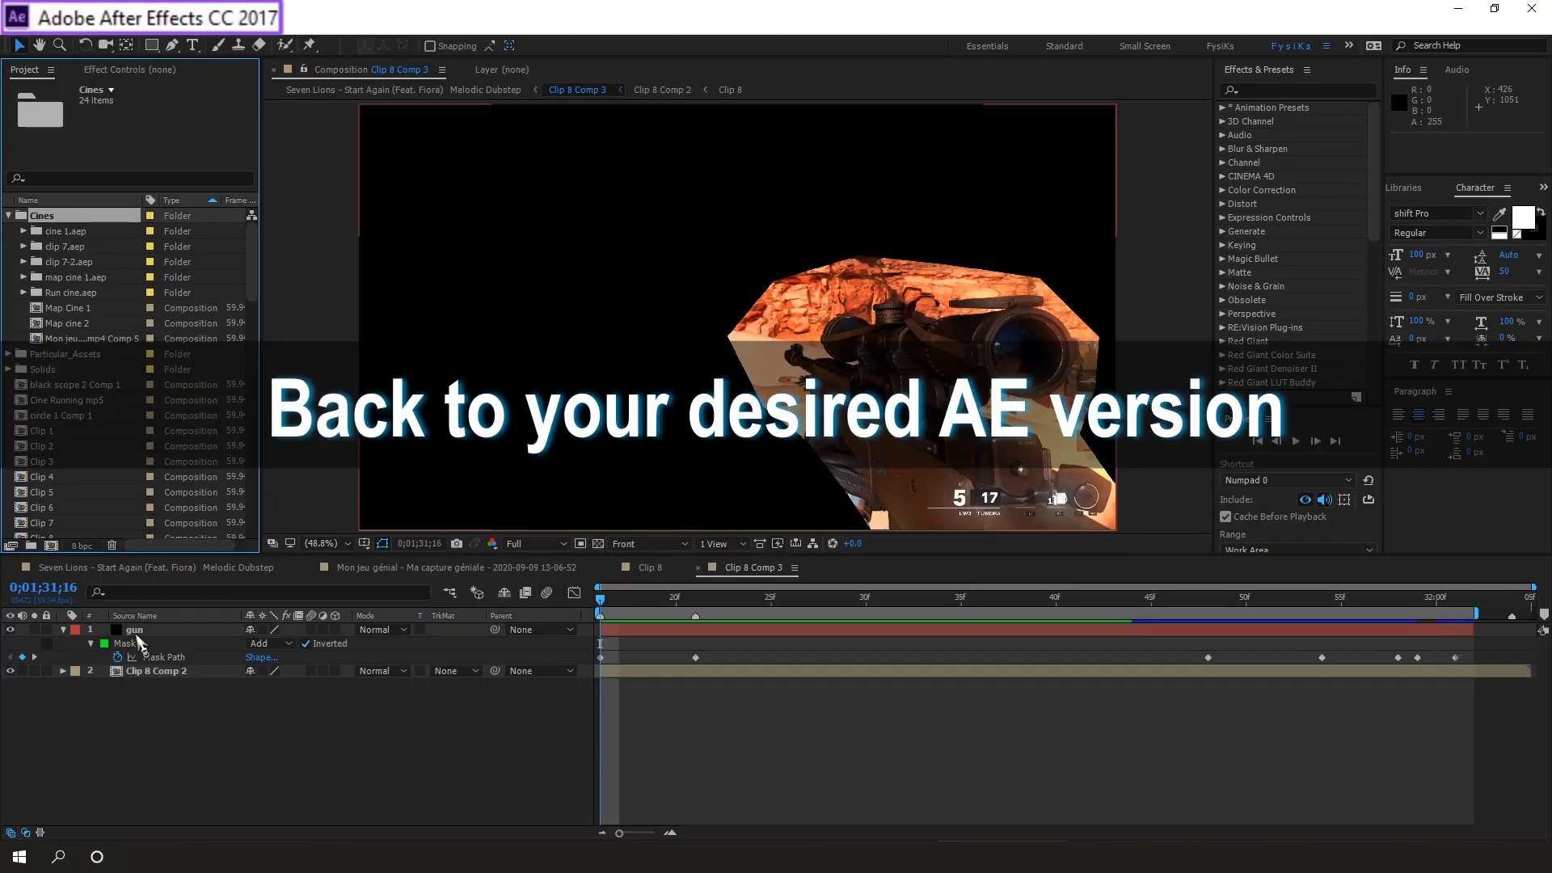
Step: Switch to After Effects CC 2017 and import the Clip 8-1.aep project into the Cines folder
click(131, 630)
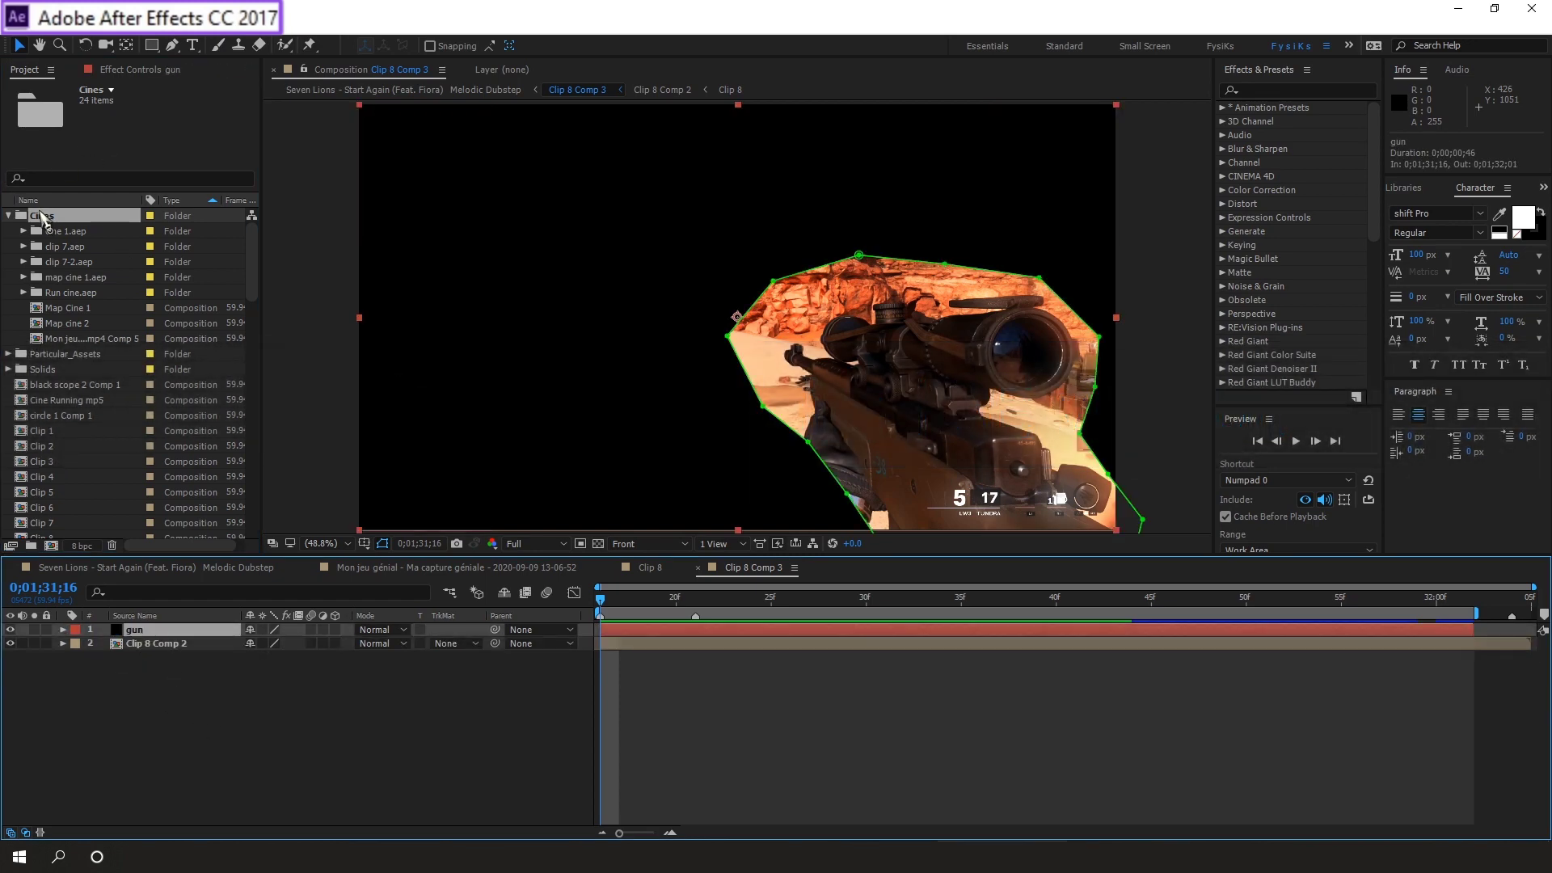
click(22, 38)
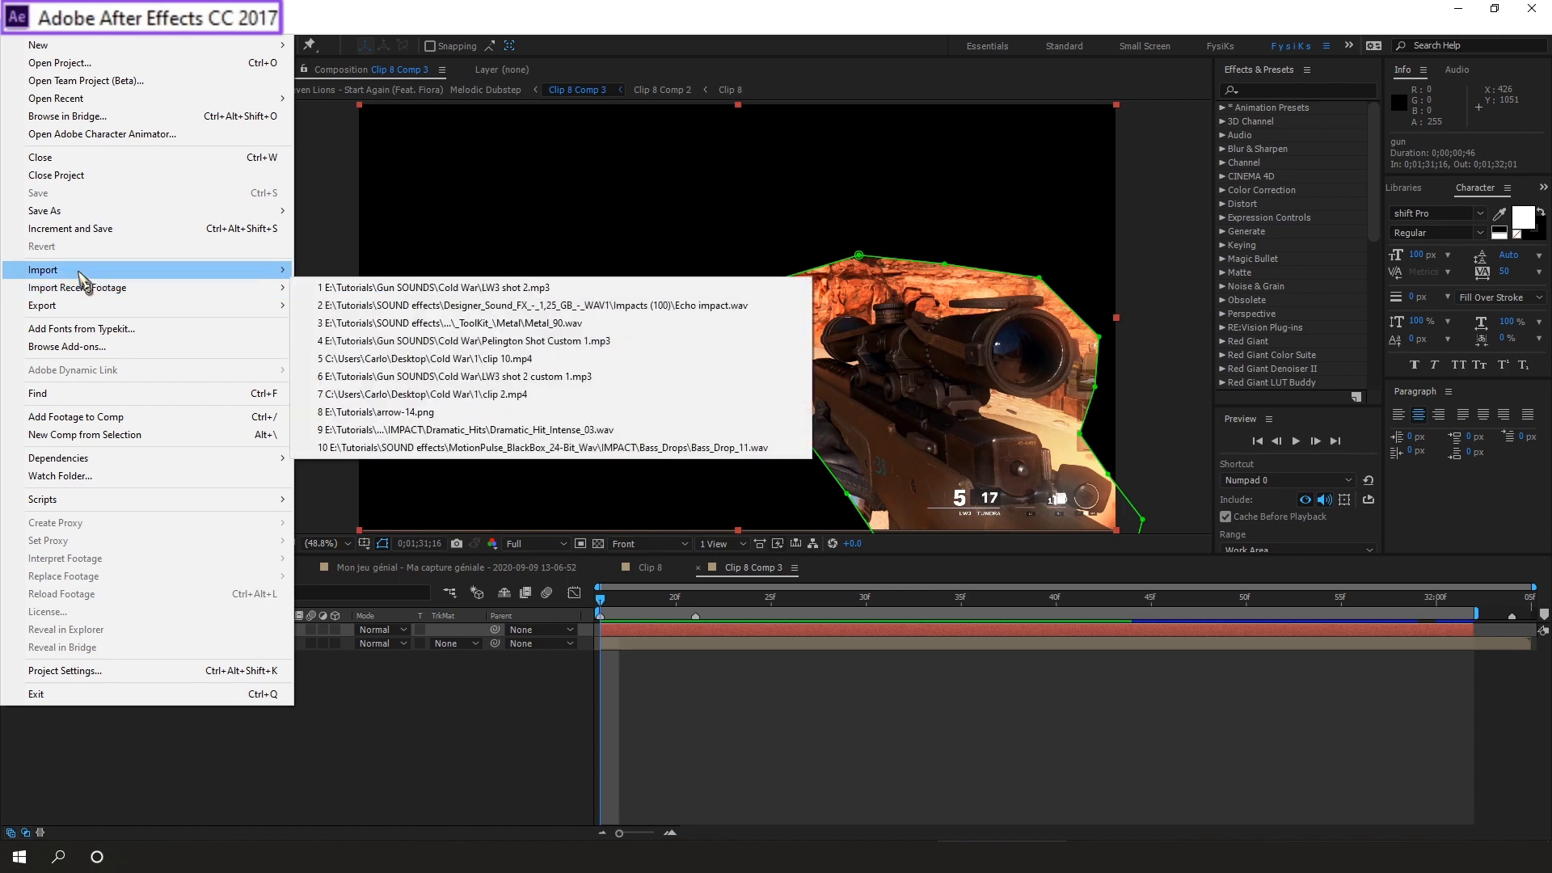
click(328, 272)
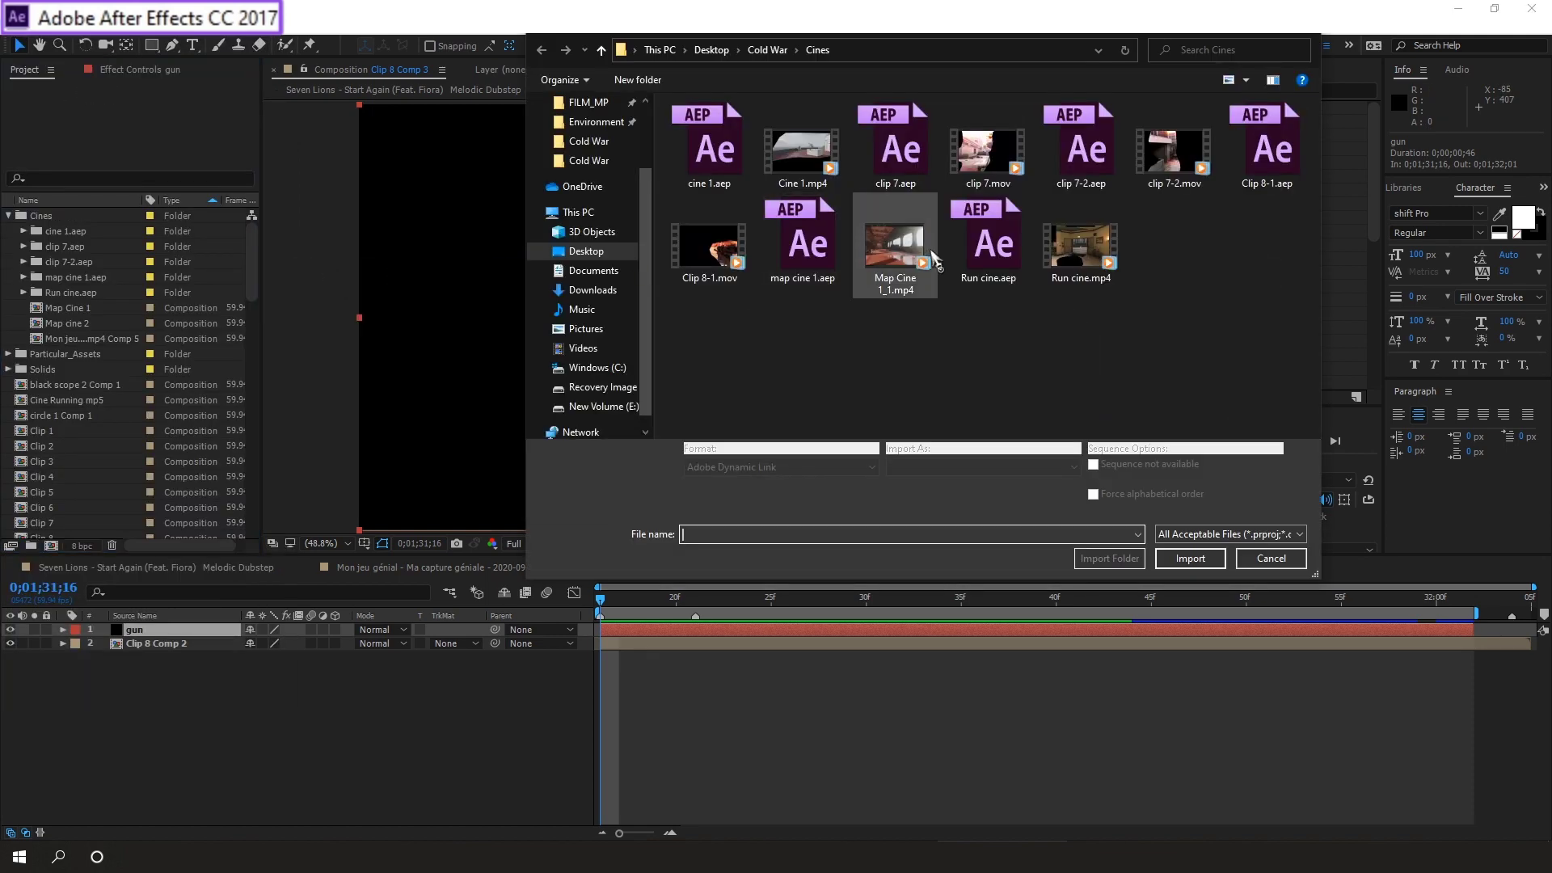
click(987, 242)
click(1261, 156)
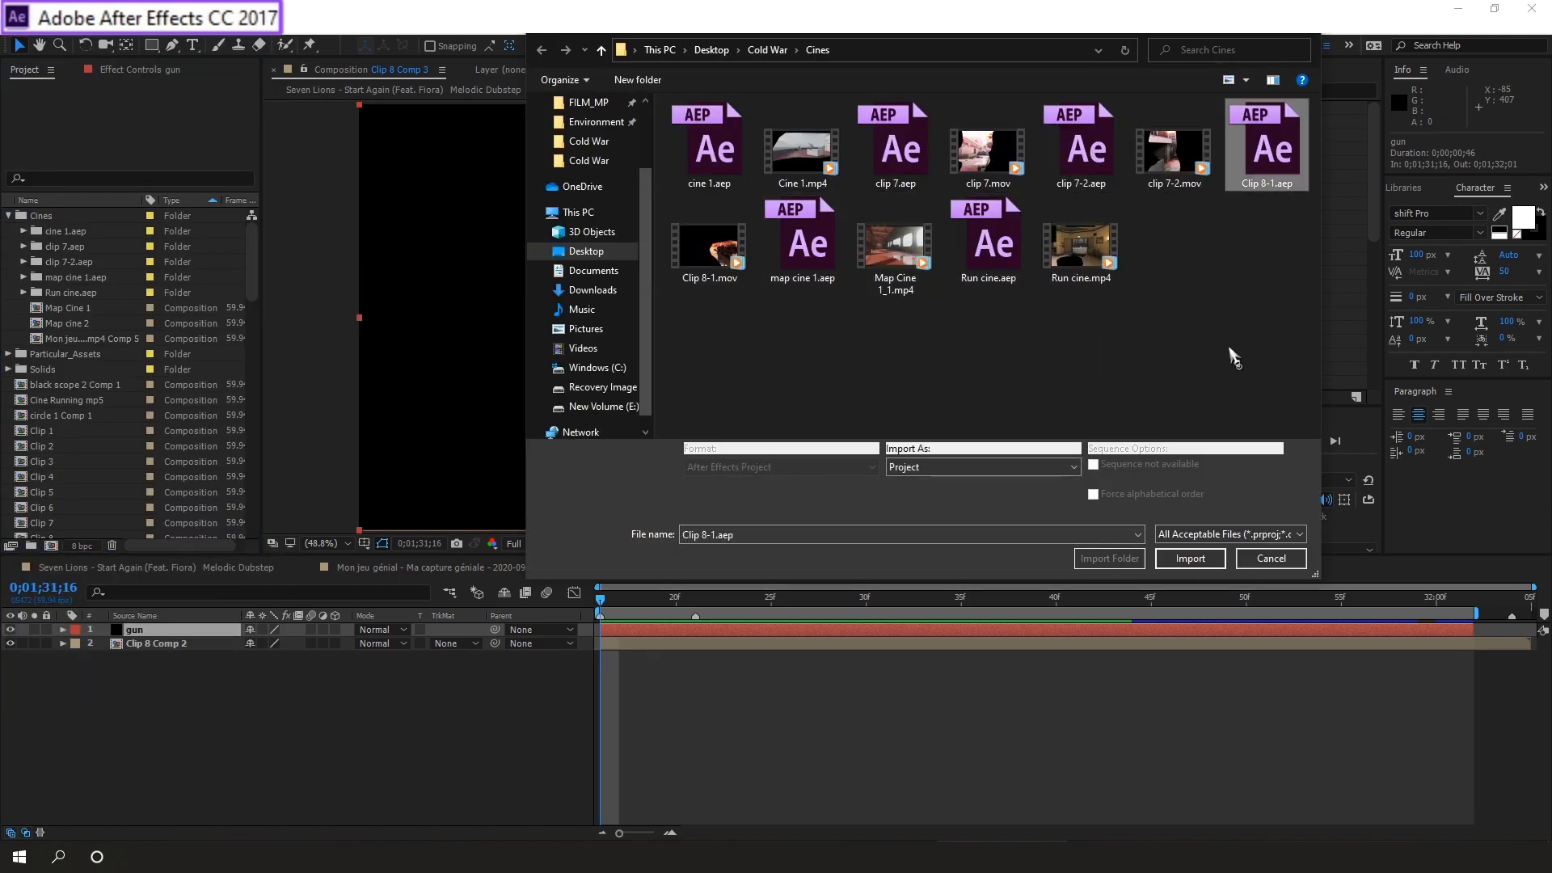
click(1202, 562)
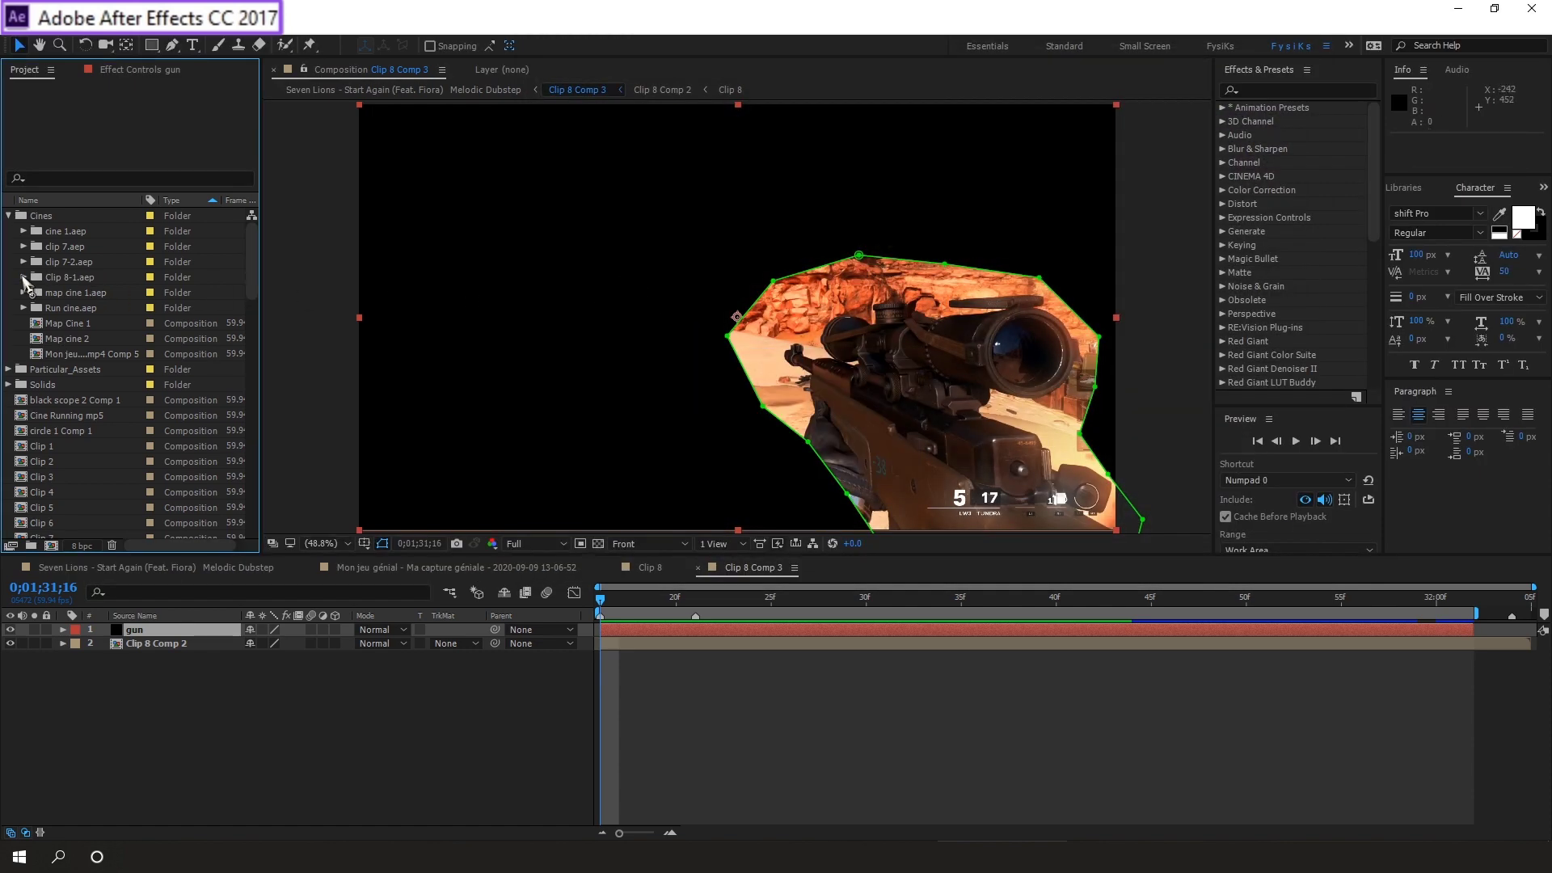
Step: Open the imported Clip 8-1 composition and copy its CameraTracker null and camera layers
click(24, 277)
double_click(78, 308)
click(377, 667)
drag(271, 678, 153, 627)
click(37, 26)
click(67, 142)
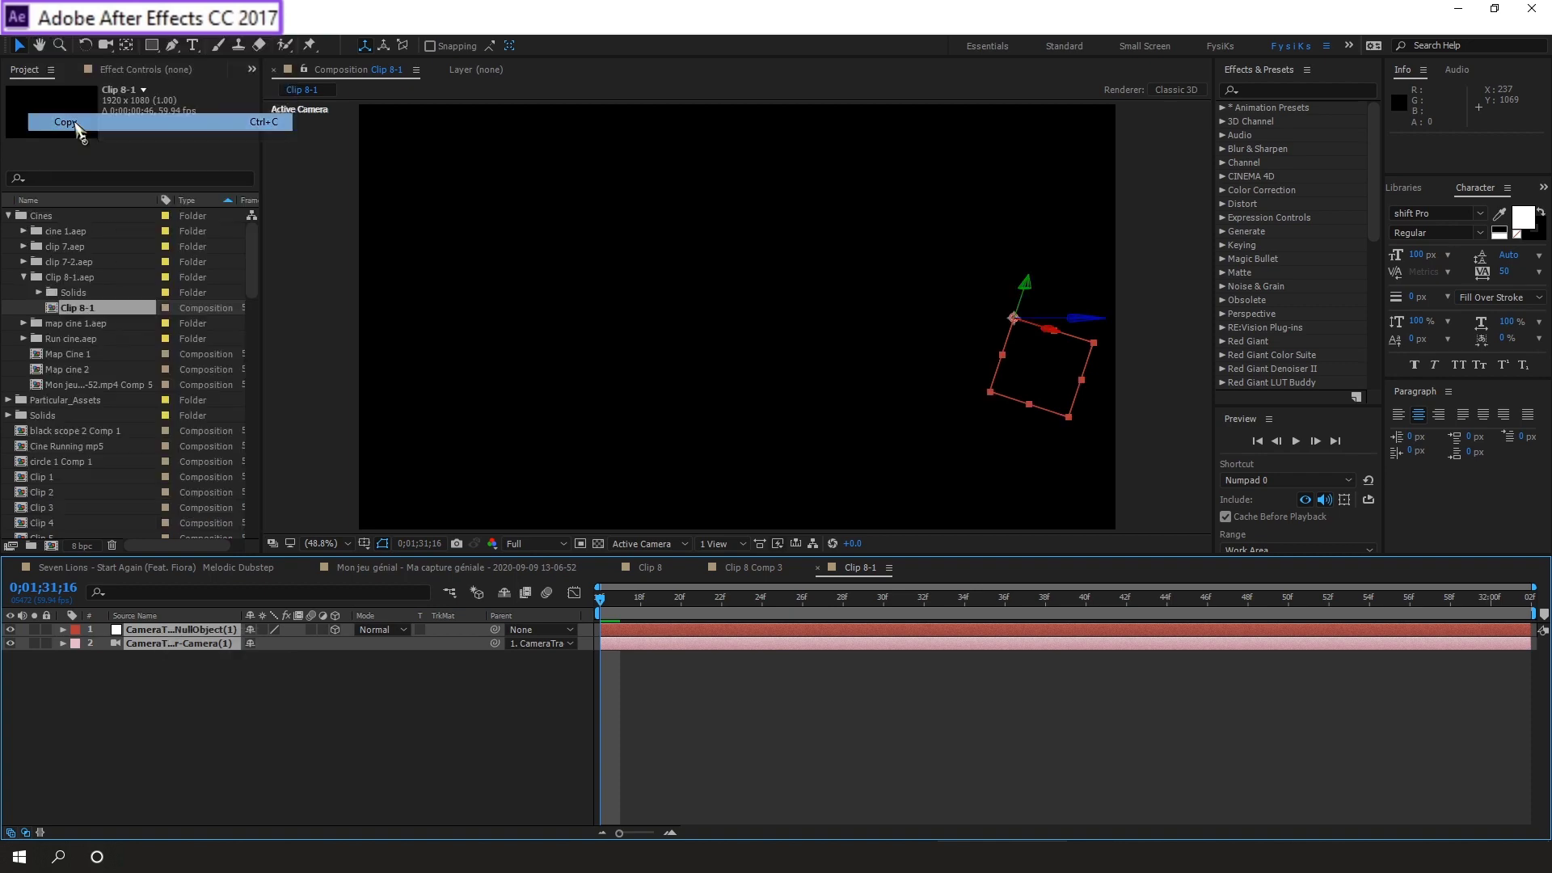
Step: Paste the null and camera into Clip 8 Comp 3 at 0;01;31;16 and view it through Active Camera
click(764, 569)
key(space)
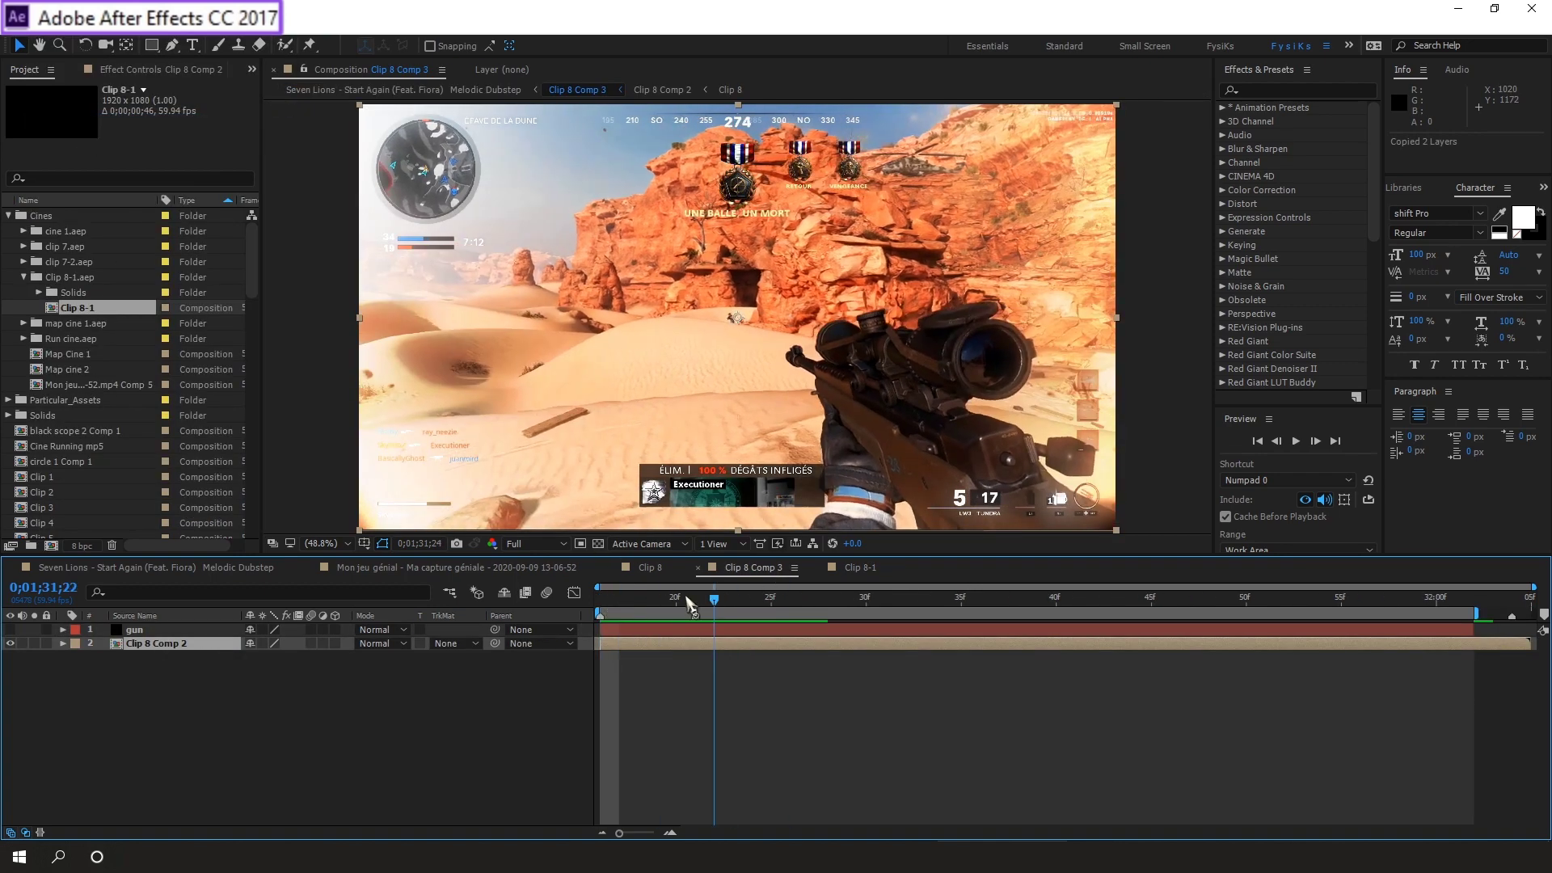
key(space)
click(38, 26)
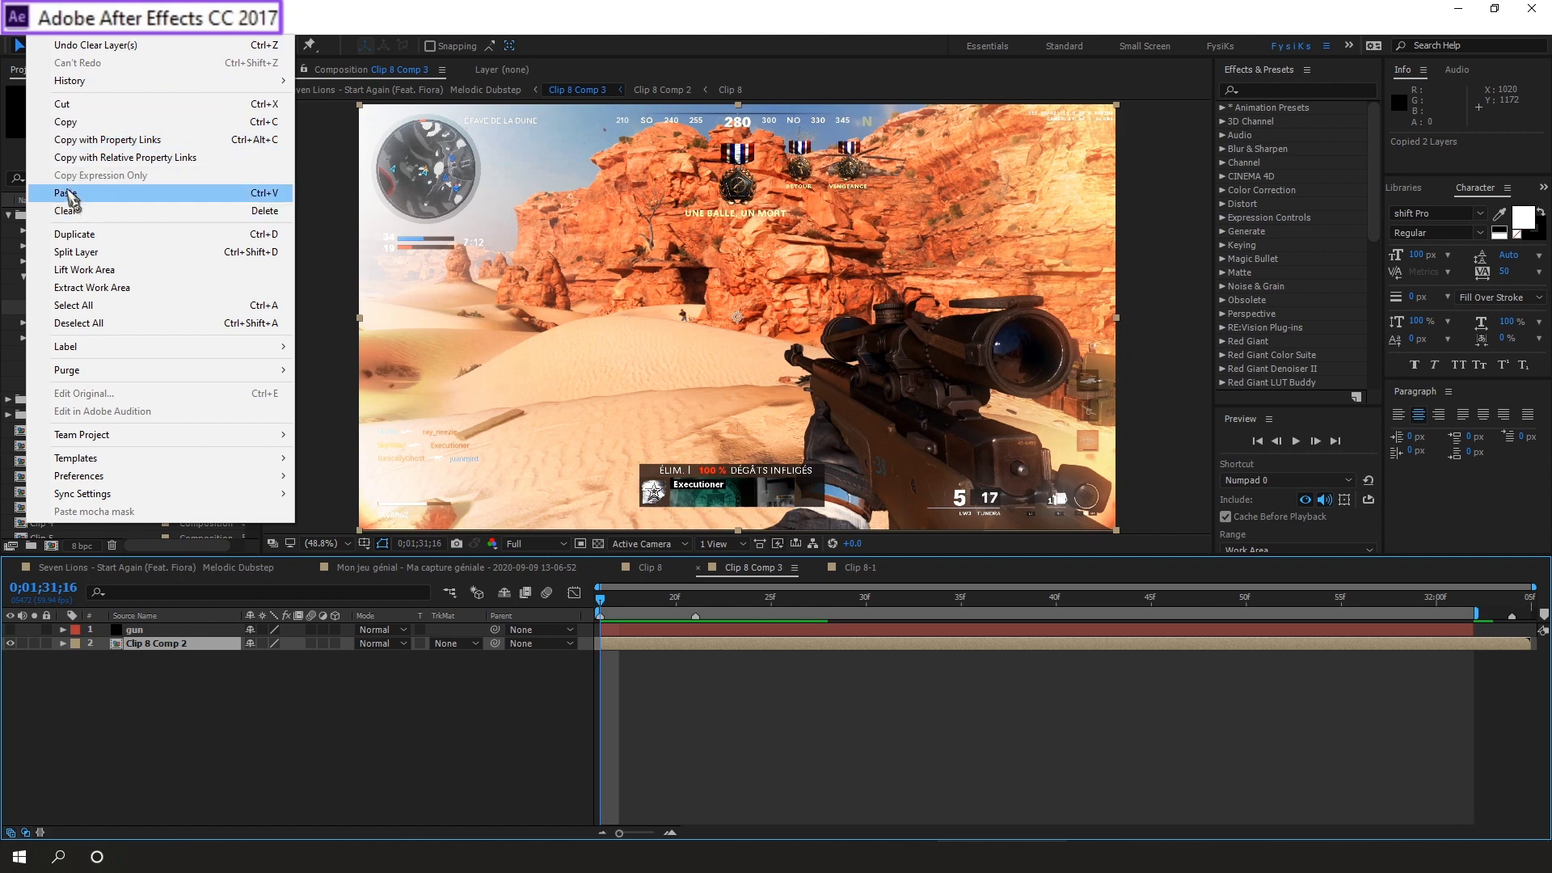
click(70, 194)
click(651, 547)
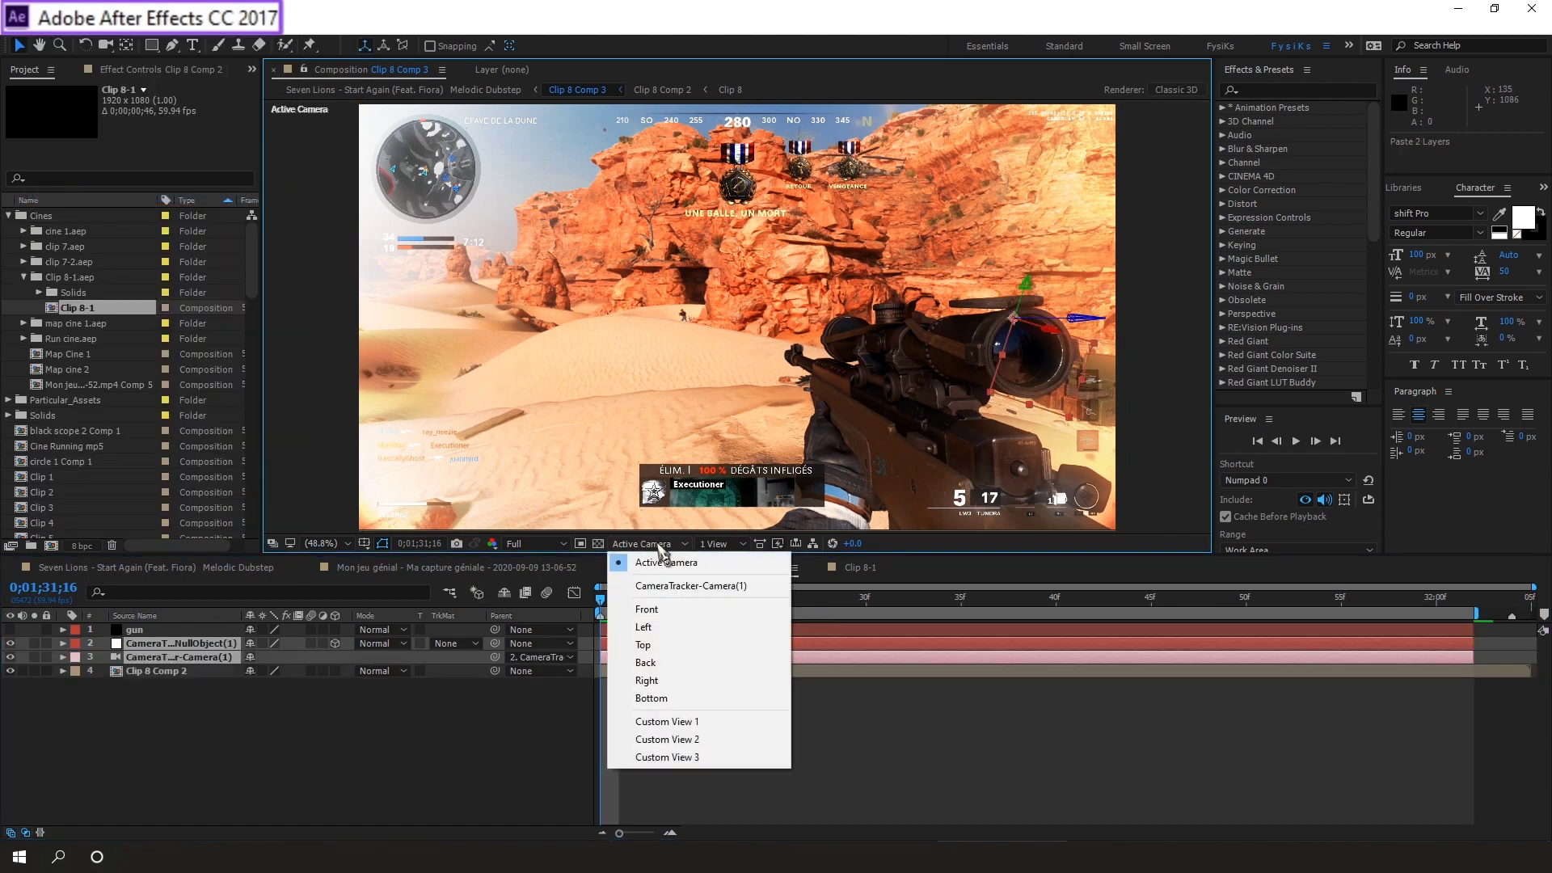
click(652, 567)
Step: Select the CameraTracker null and advance three frames to check that it follows the scope
click(196, 696)
click(160, 644)
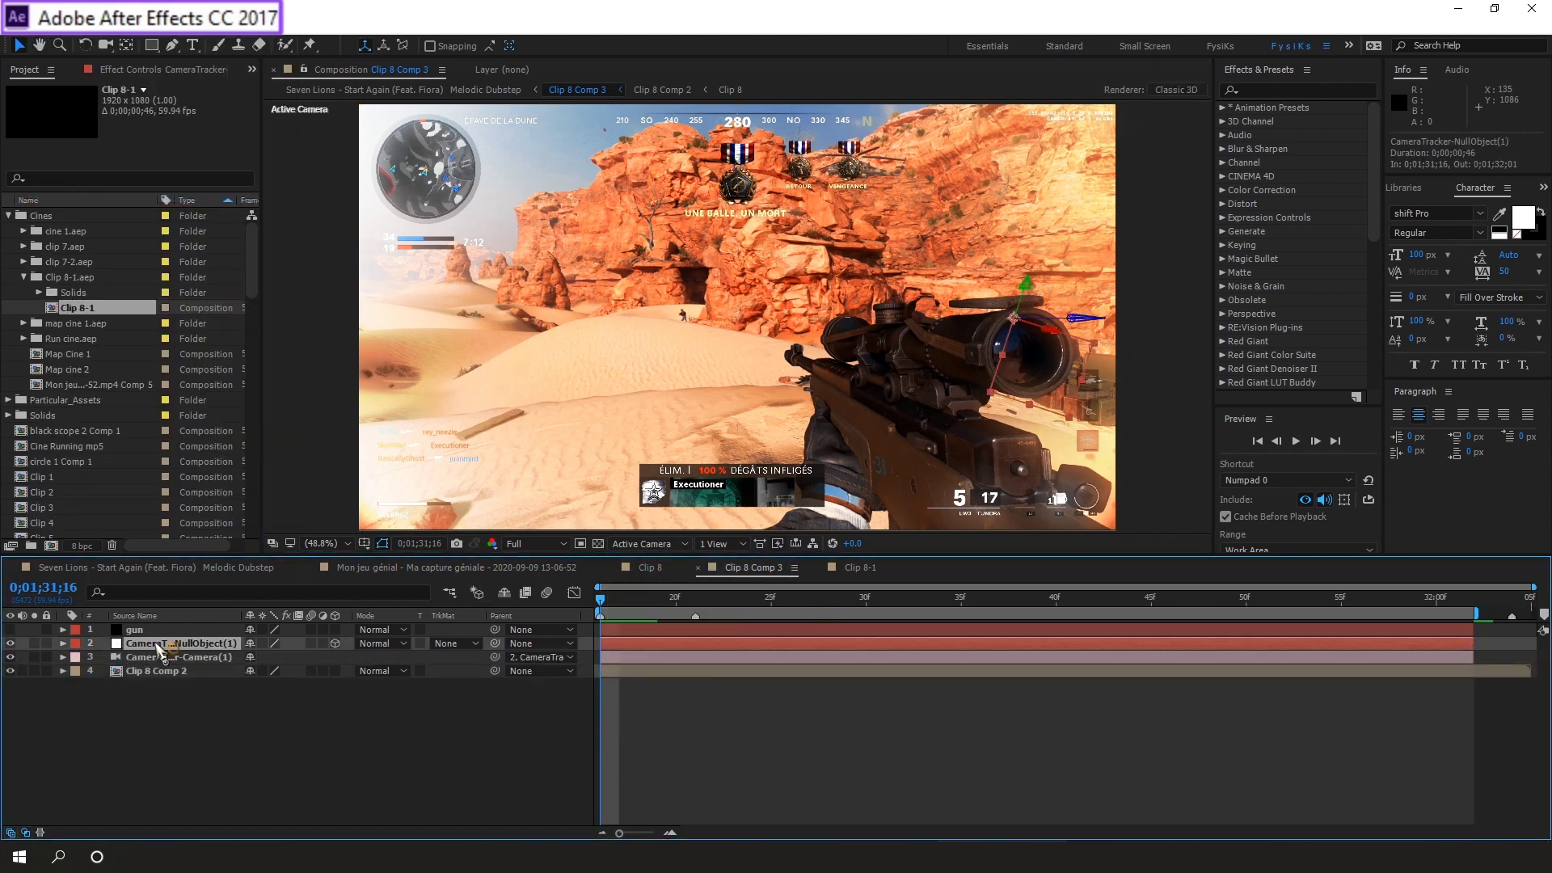
key(Page_Down)
key(Page_Down)
key(Page_Down)
Step: Delete the gun layer, scrub through the clip to check the null's tracking, and return to 0;01;31;16
click(139, 631)
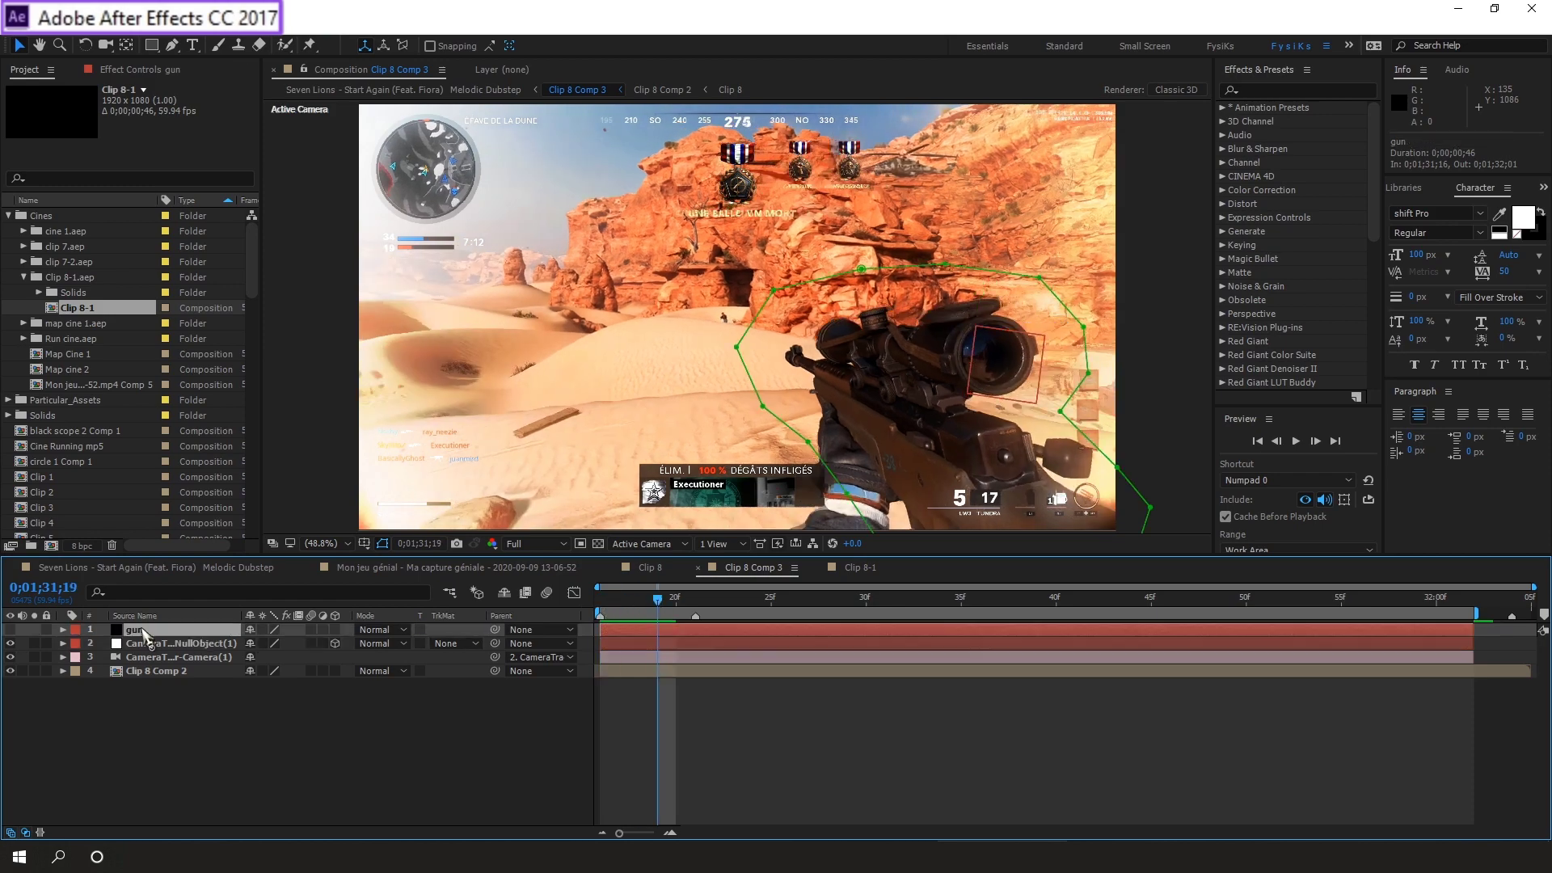
key(Delete)
drag(653, 598, 925, 611)
click(215, 632)
drag(1029, 613, 619, 598)
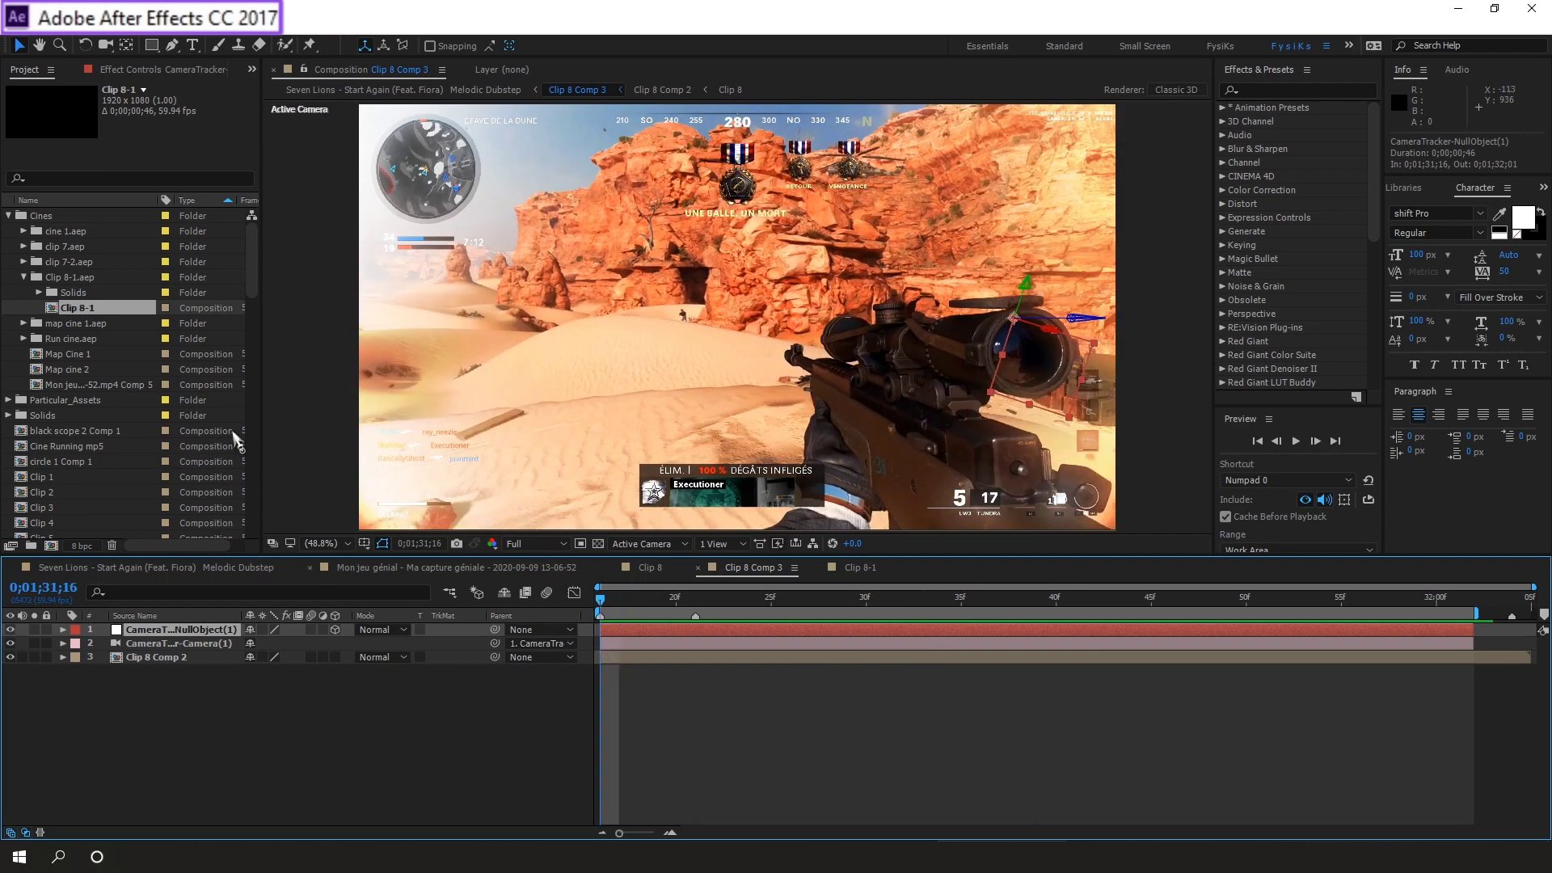
Step: Import Circle Tech 2.png from the FysiKs HUDs folder into the project
scroll(134, 428, down, 15)
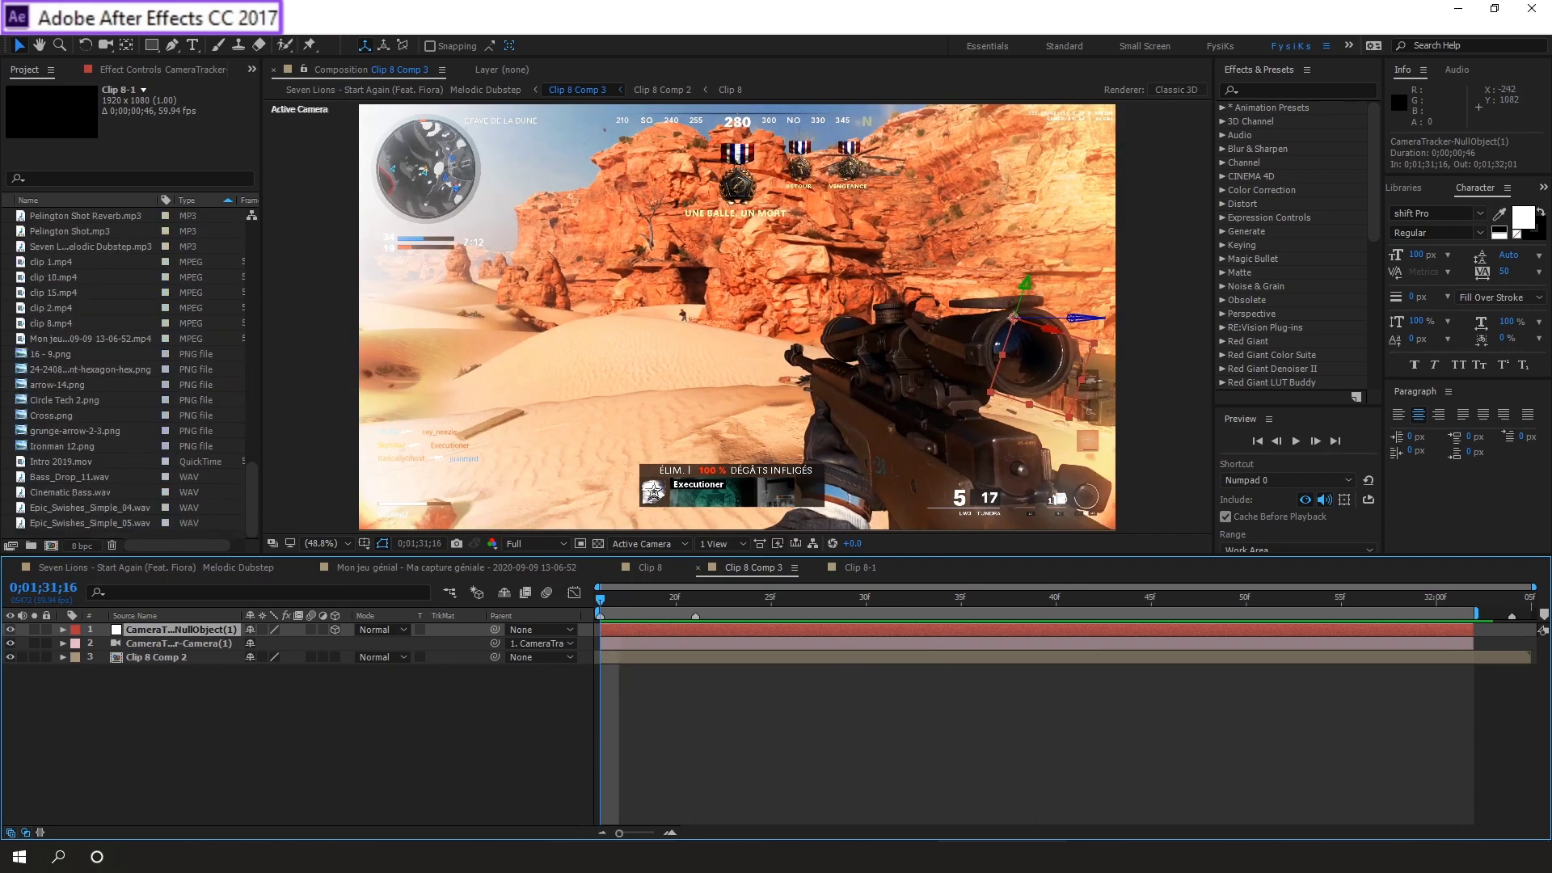
click(612, 856)
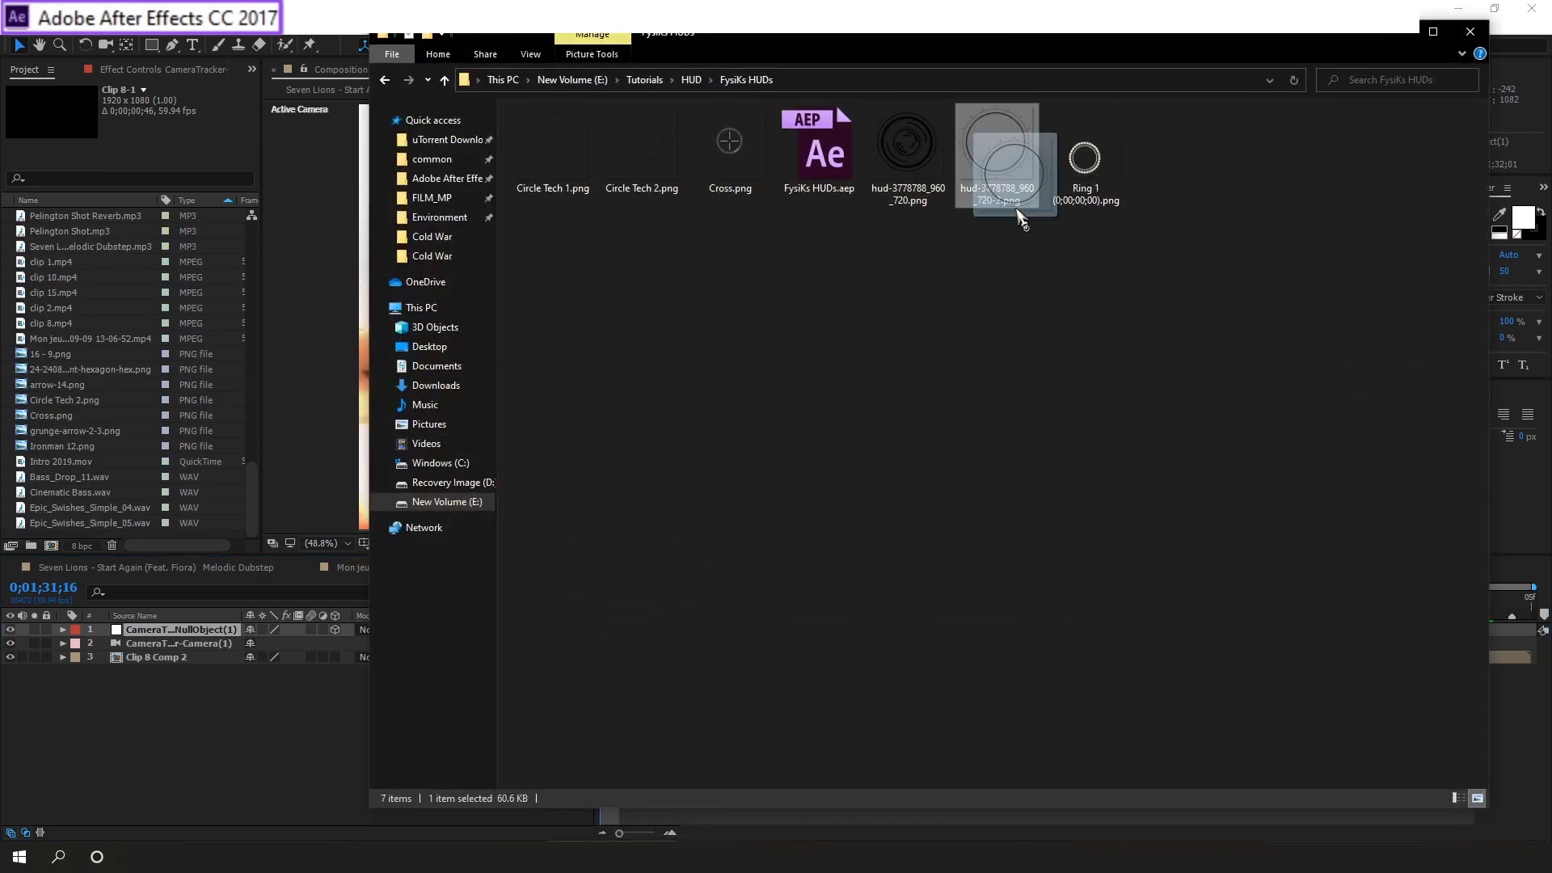
drag(643, 158, 74, 421)
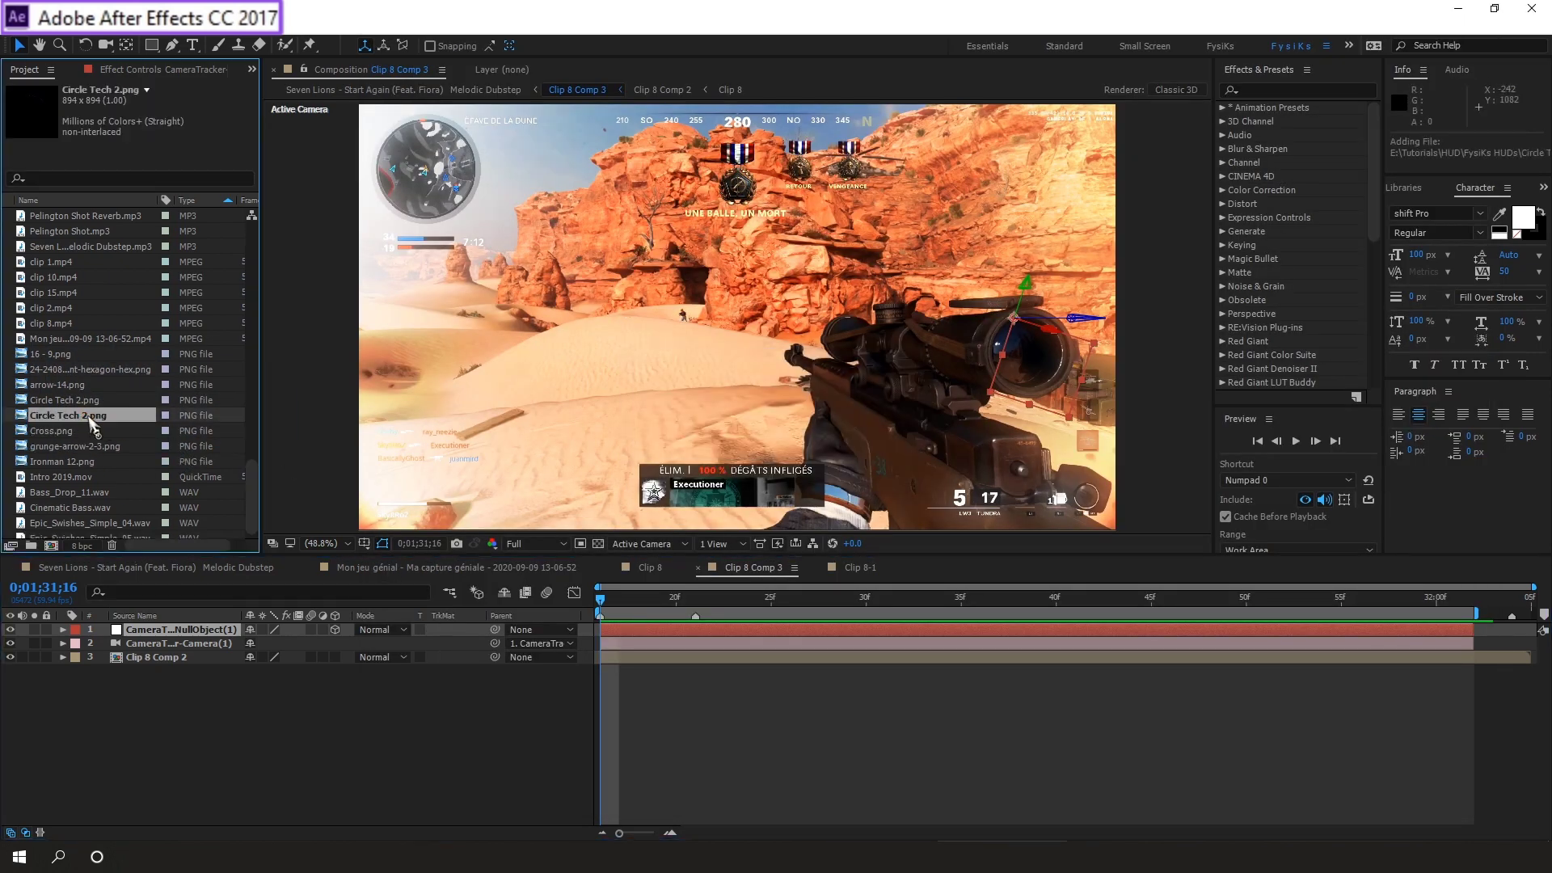
Step: Add Circle Tech 2.png to Clip 8 Comp 3 as the topmost layer
scroll(105, 396, down, 5)
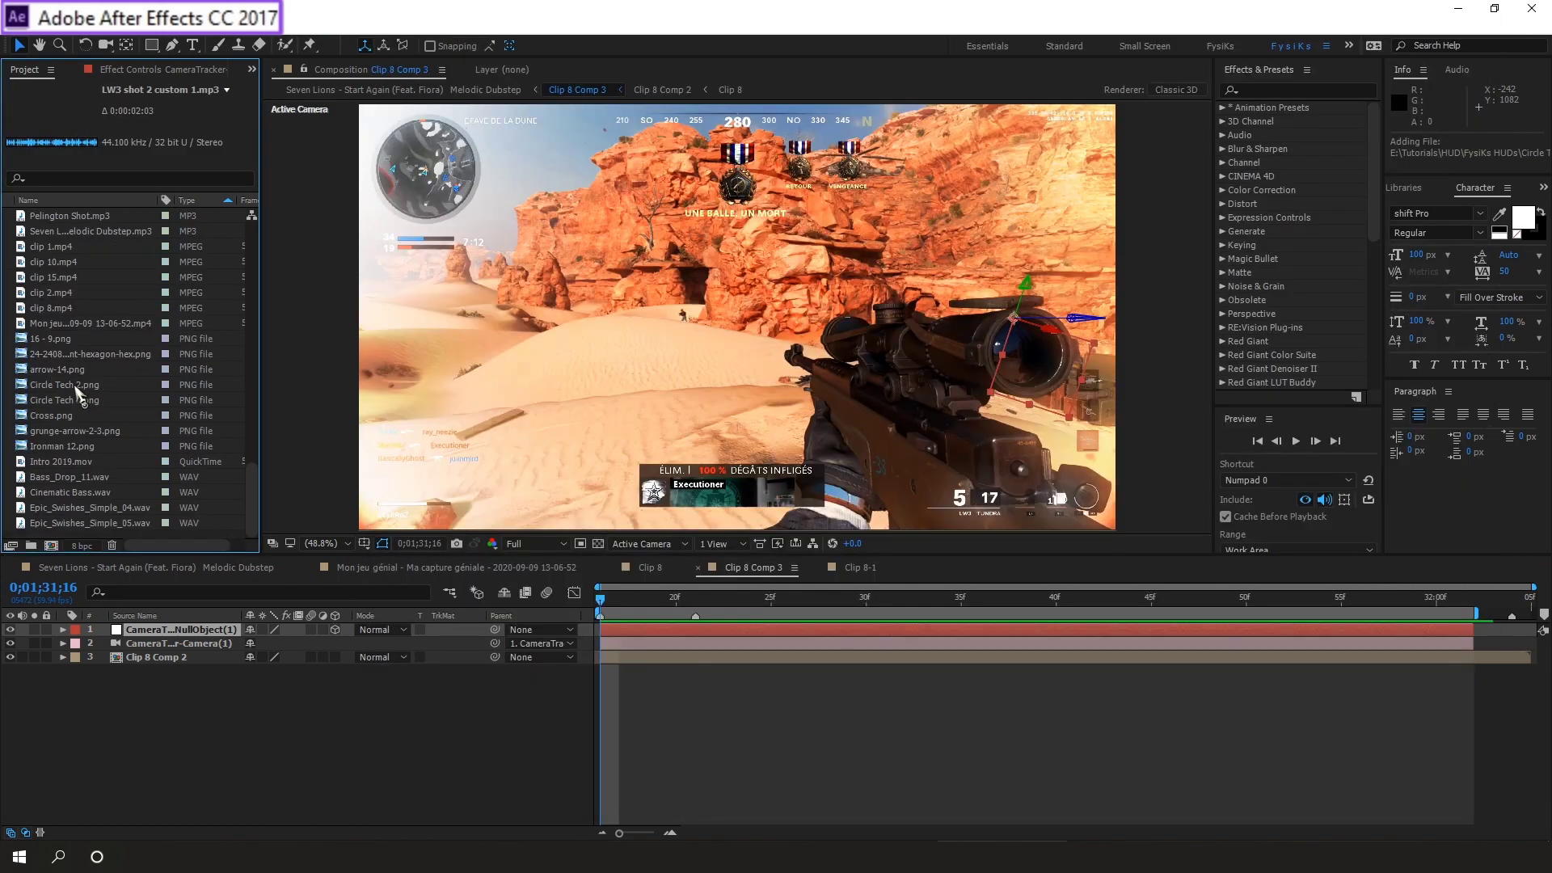
click(79, 386)
click(76, 404)
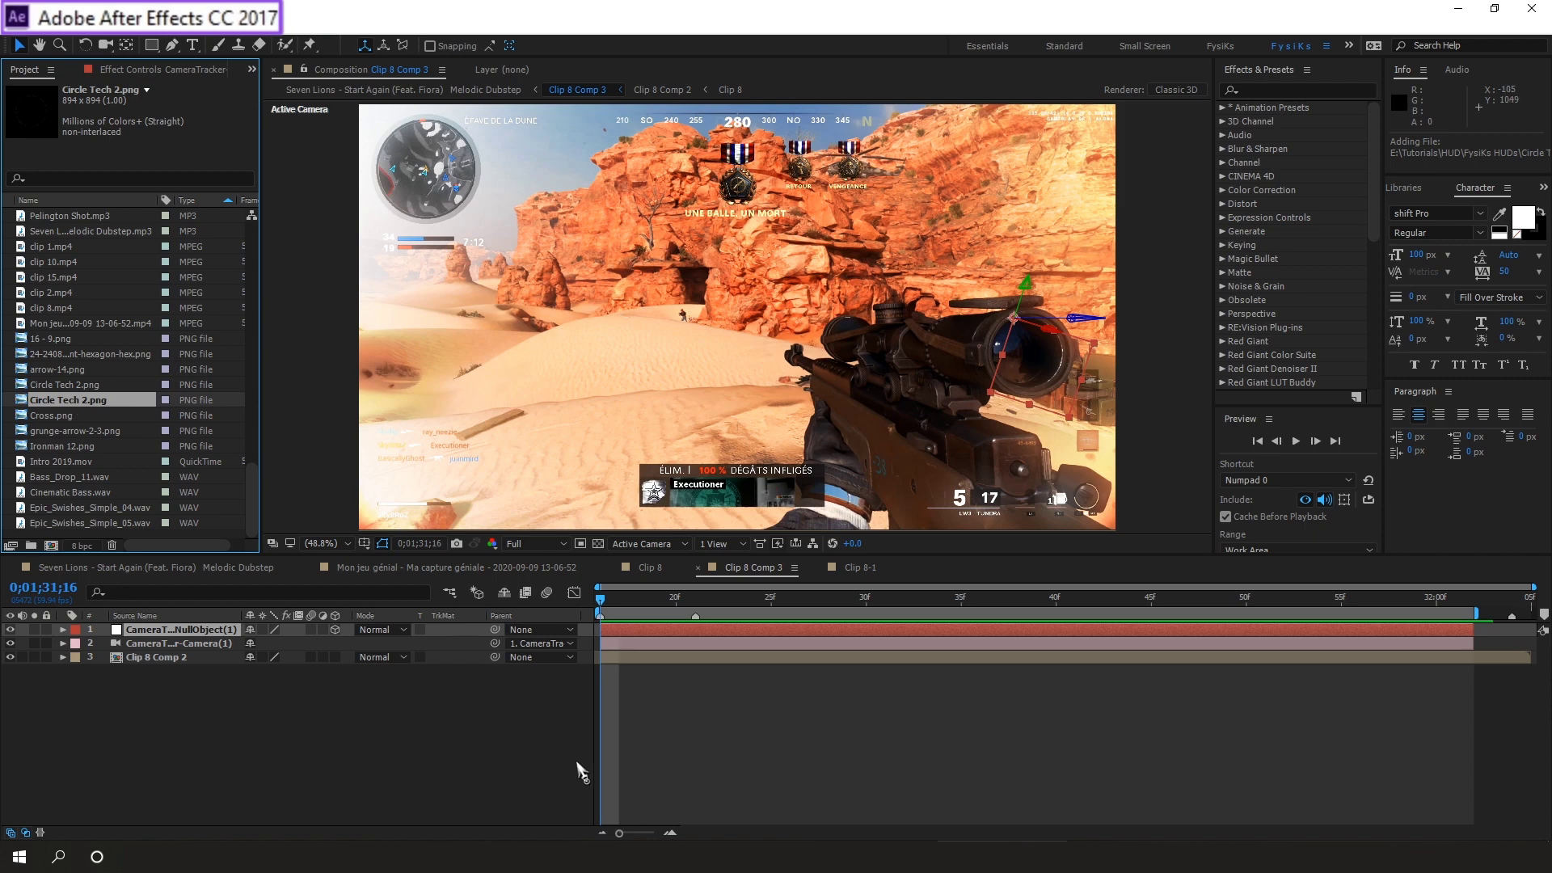
drag(81, 398, 176, 629)
click(178, 629)
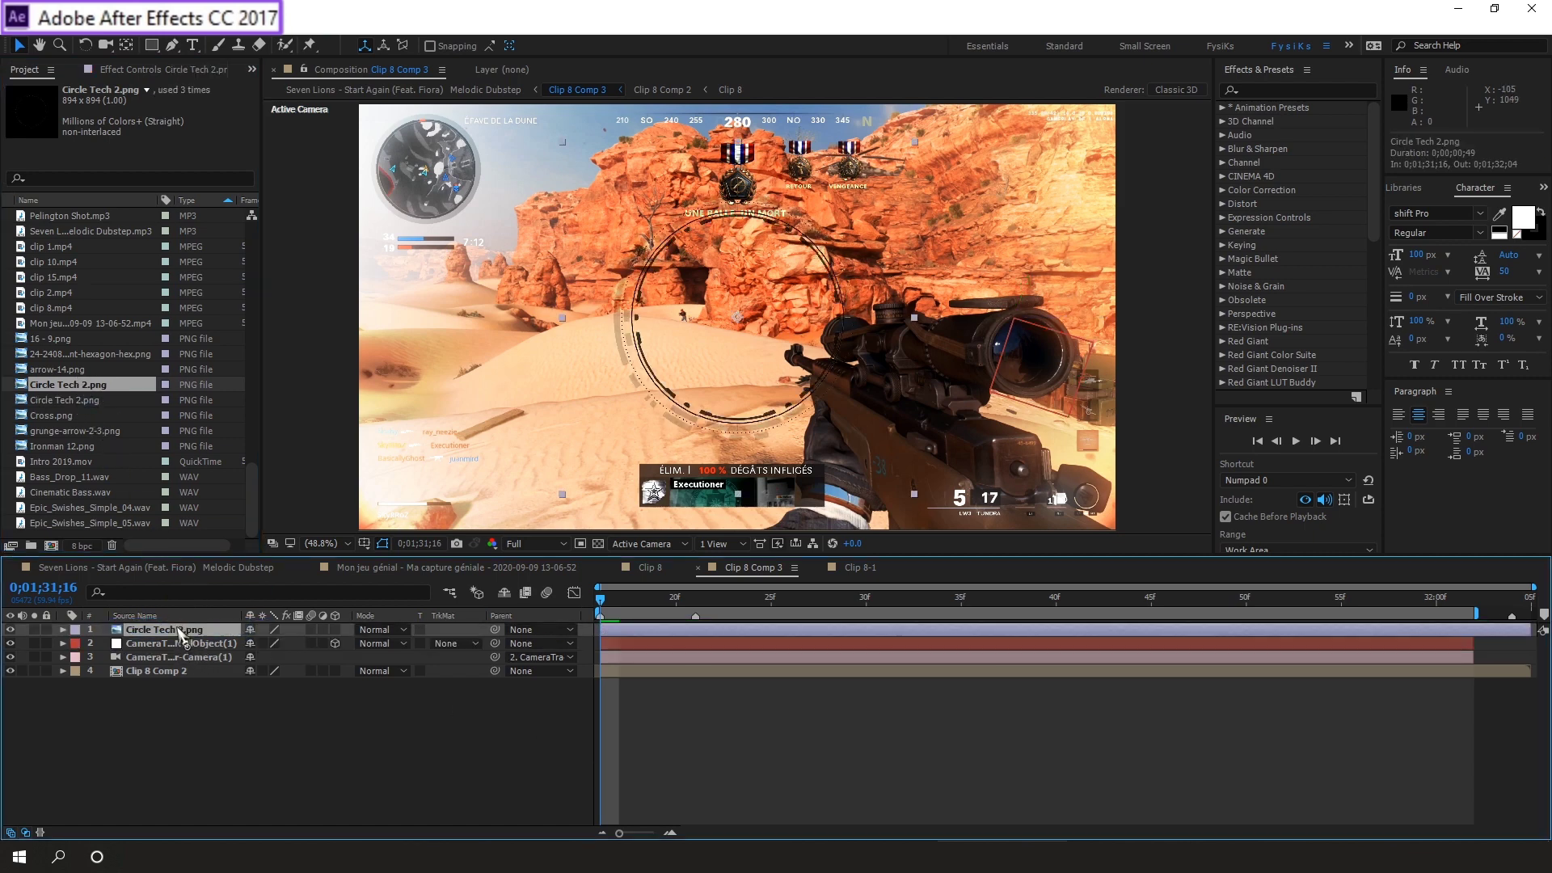
Step: Apply the Channel Invert effect to the Circle Tech 2.png layer
click(1281, 89)
text(invert)
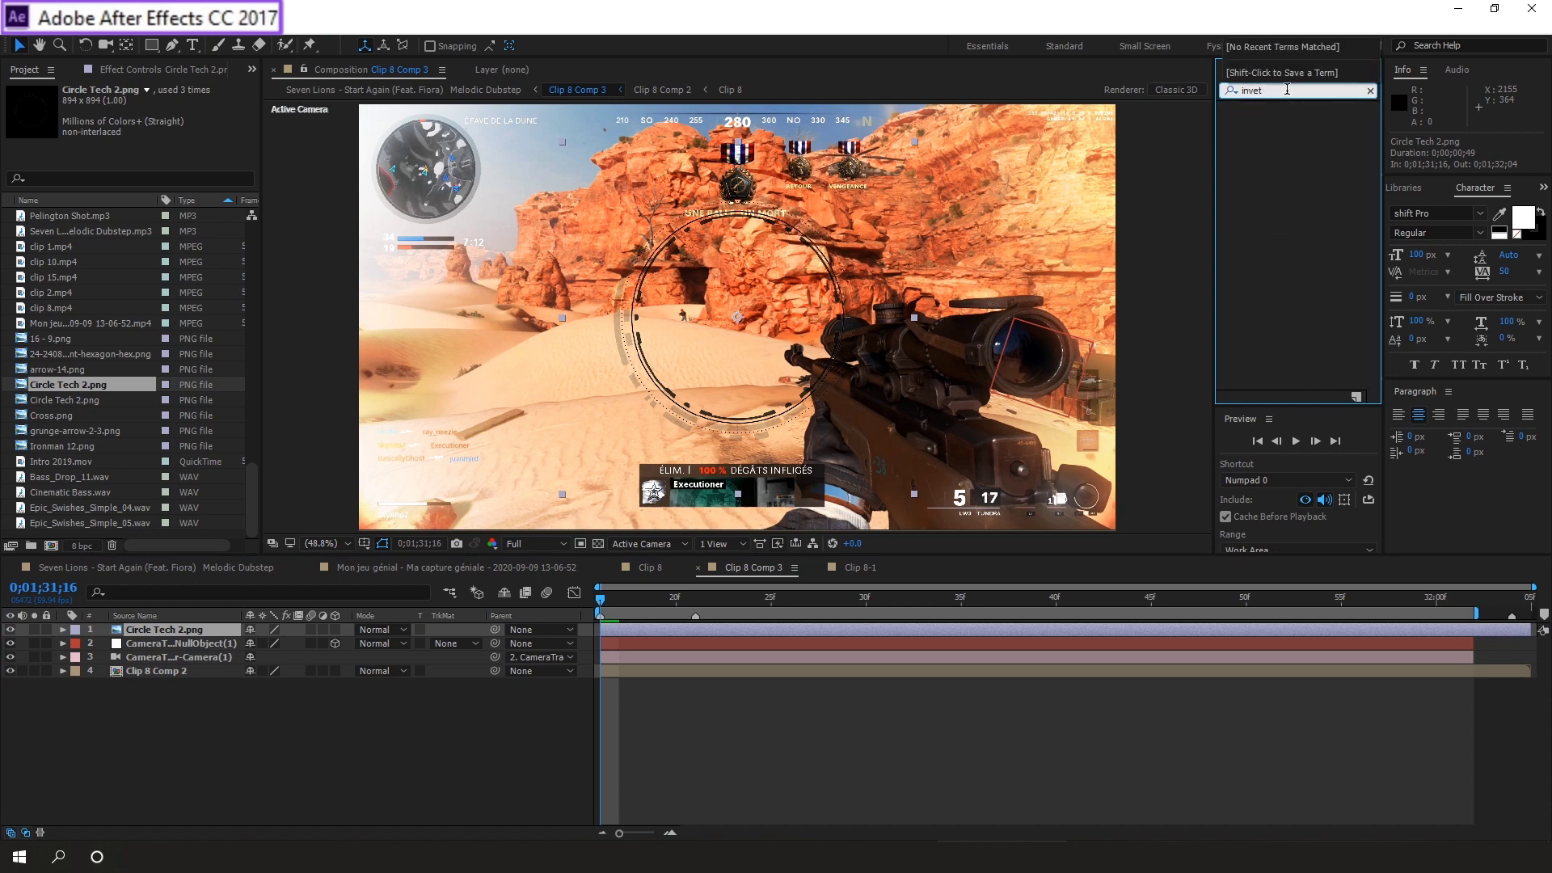
double_click(1285, 190)
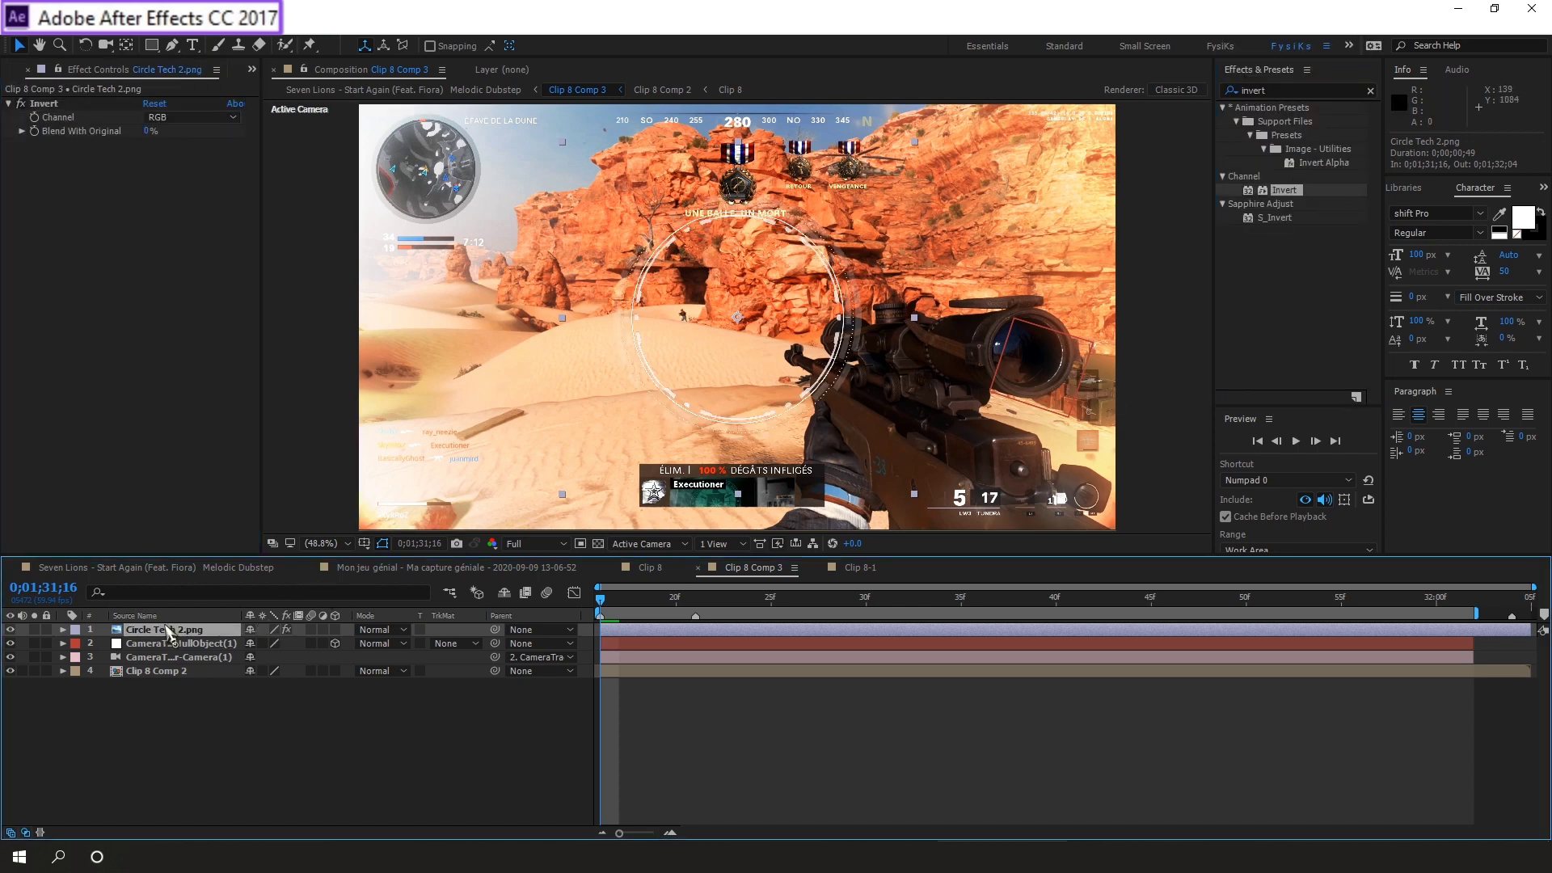
Step: Reveal the CameraTracker null's Position and turn Circle Tech 2.png into a 3D layer
click(210, 643)
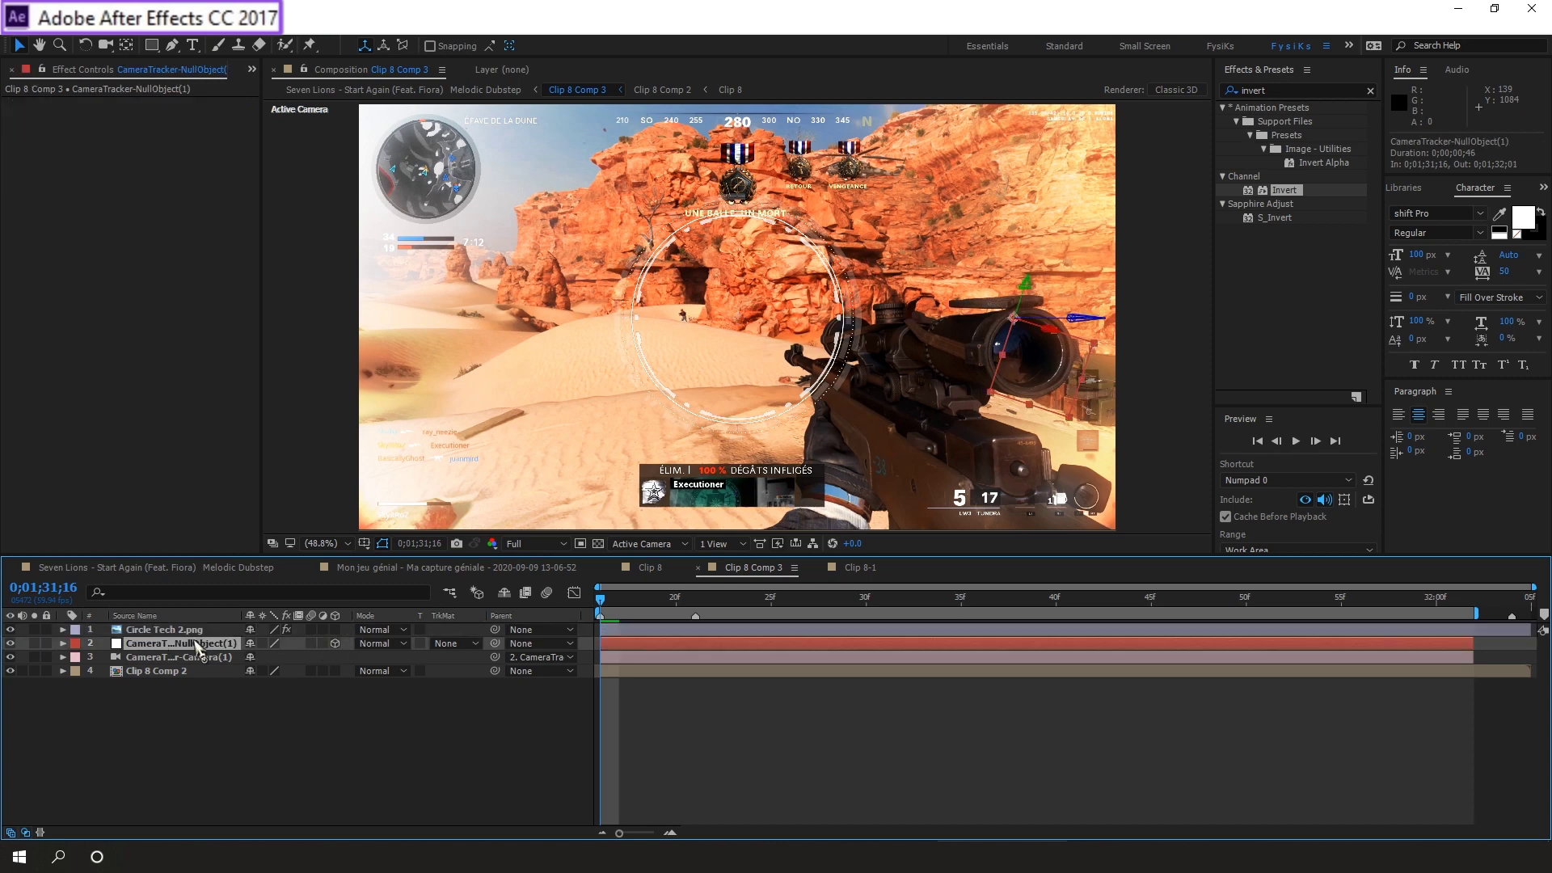
key(p)
click(181, 629)
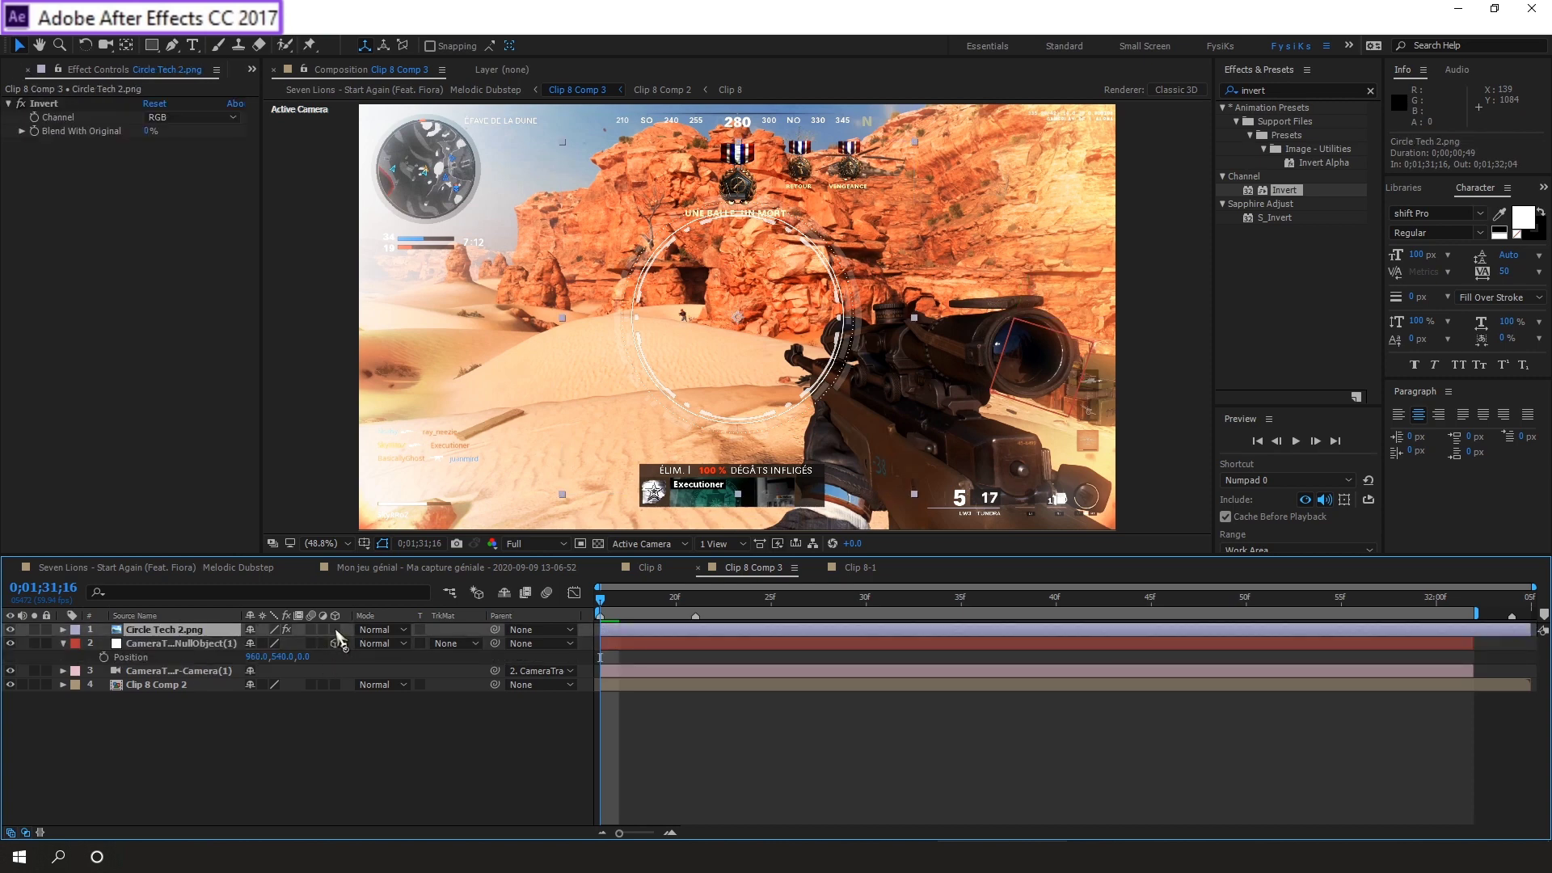
click(336, 630)
Step: Scale the Circle Tech 2.png layer to 36% and preview how it follows the scope
click(190, 632)
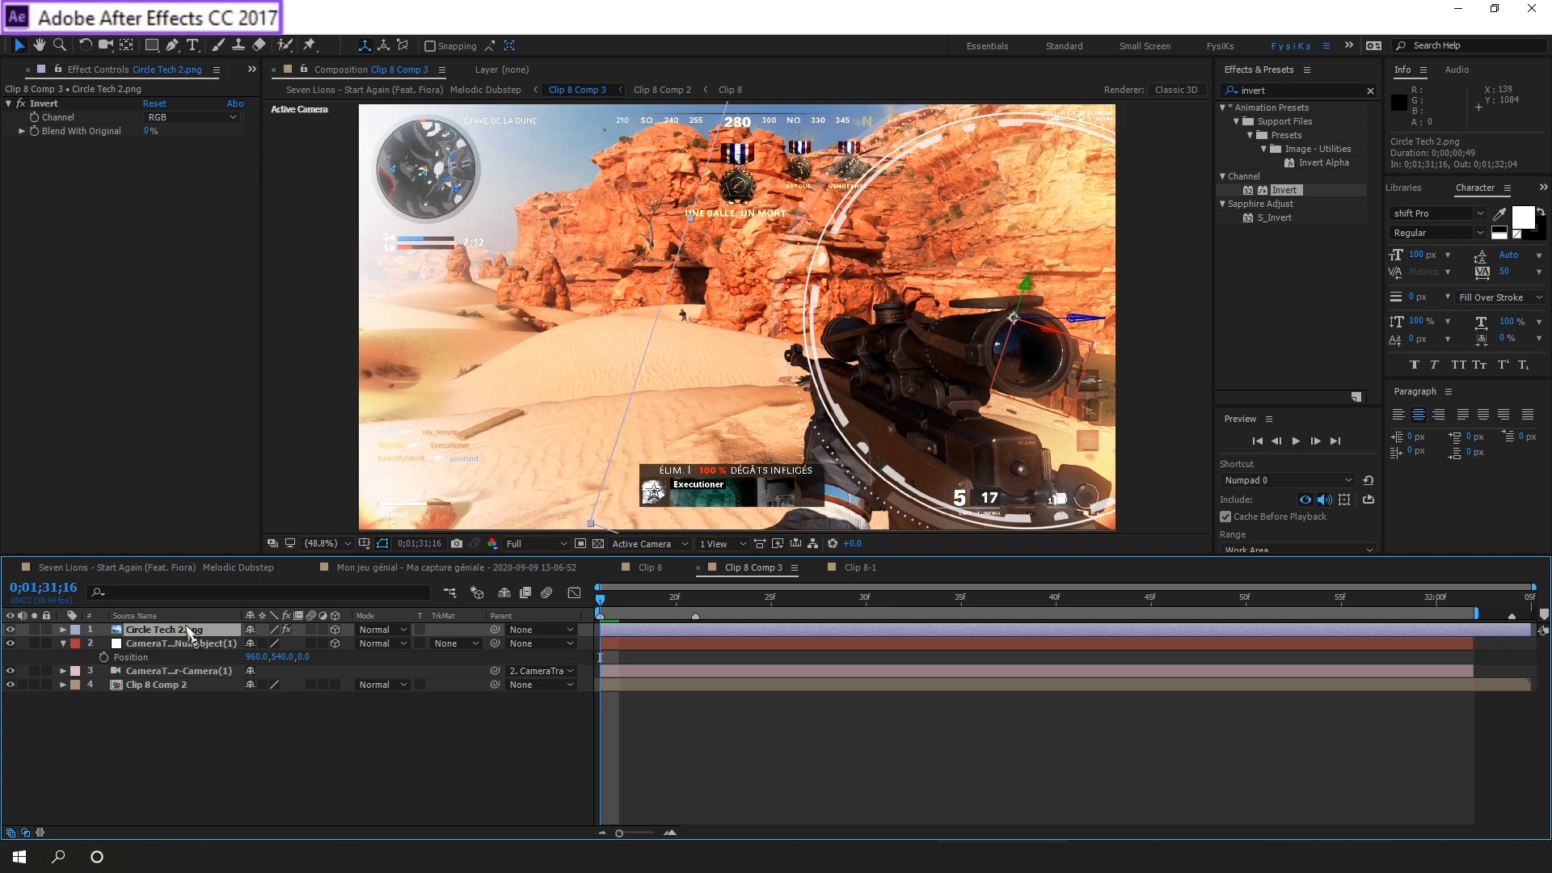
key(s)
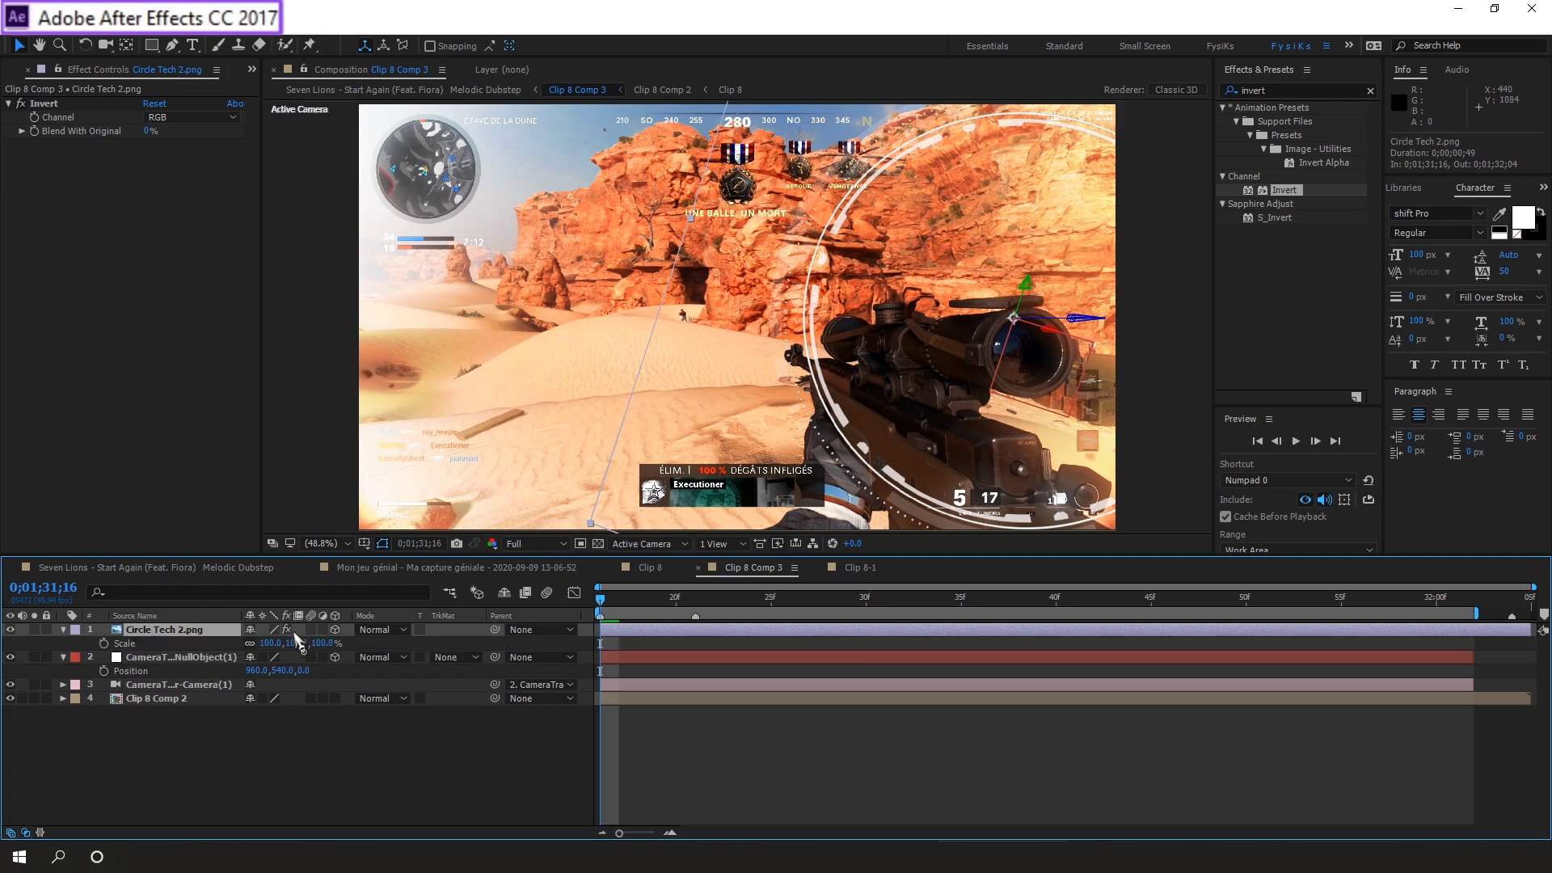
drag(273, 646, 221, 645)
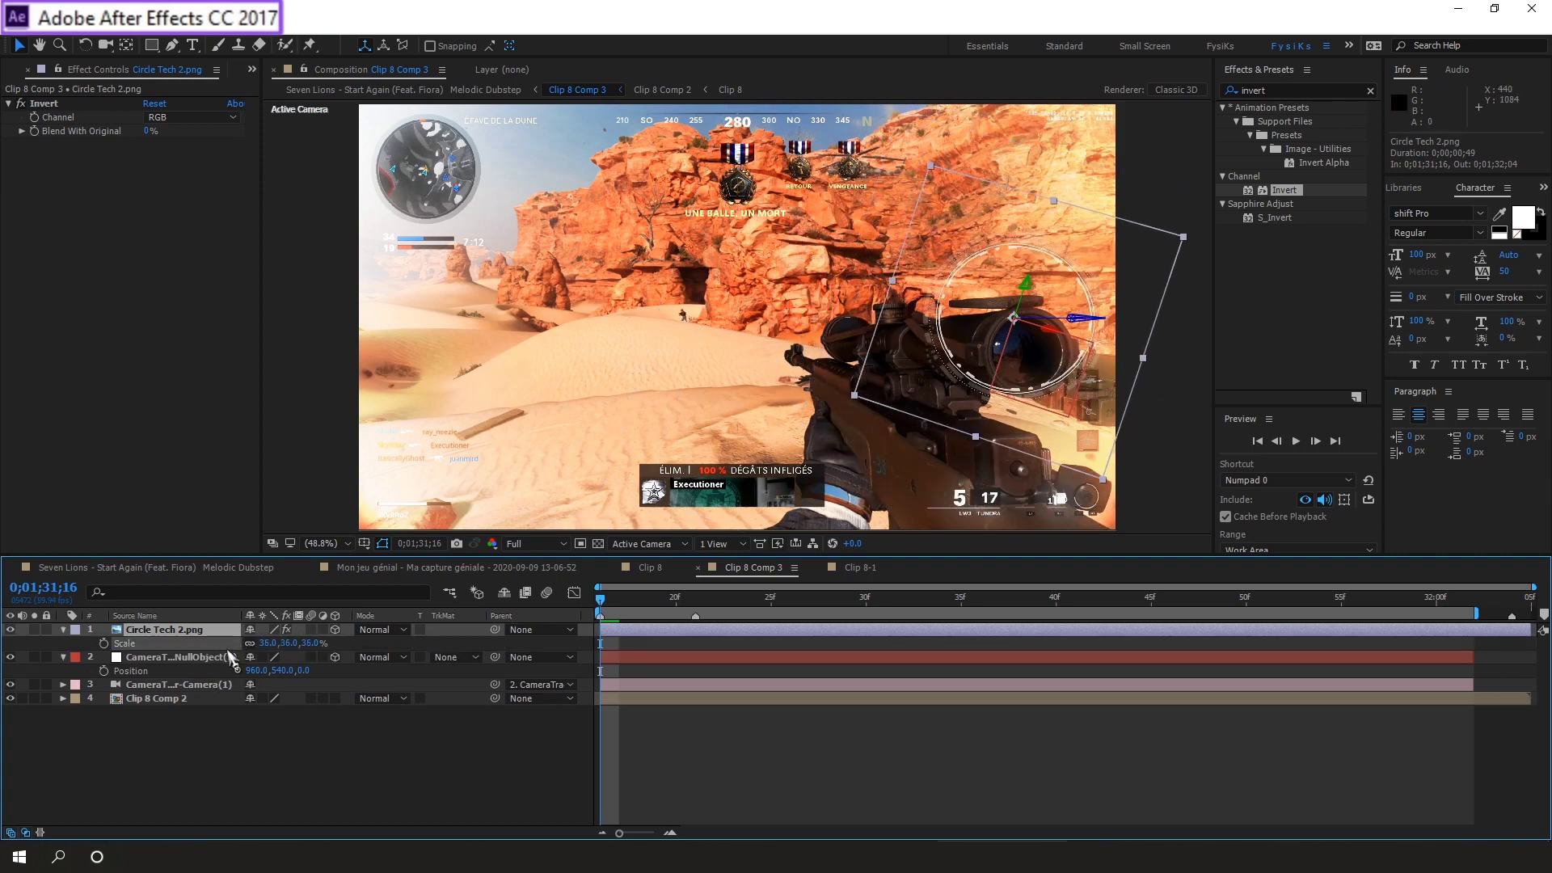
key(space)
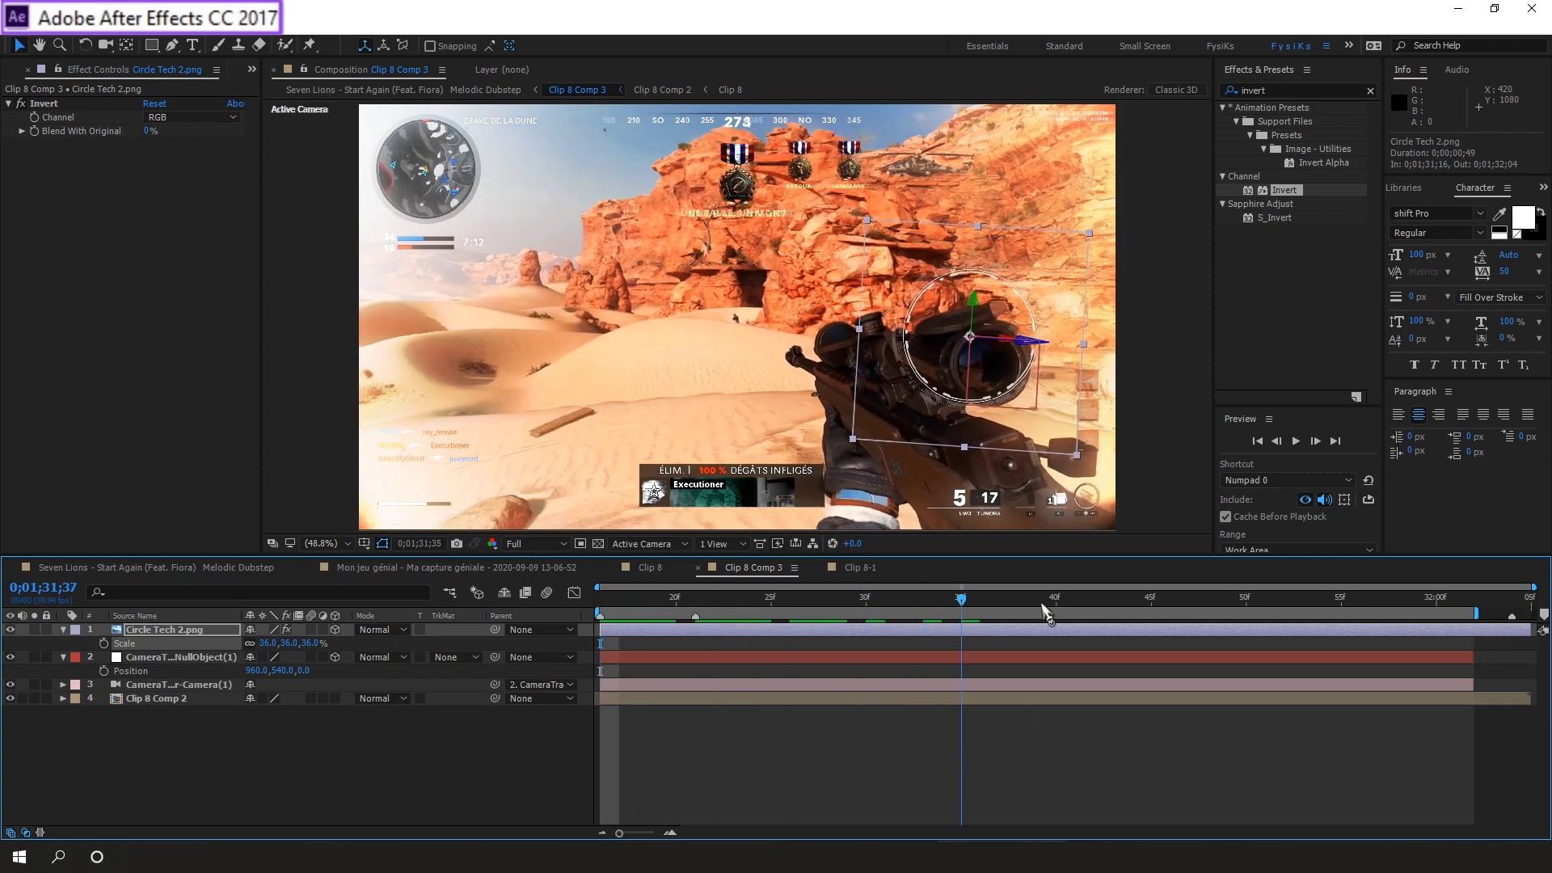
key(space)
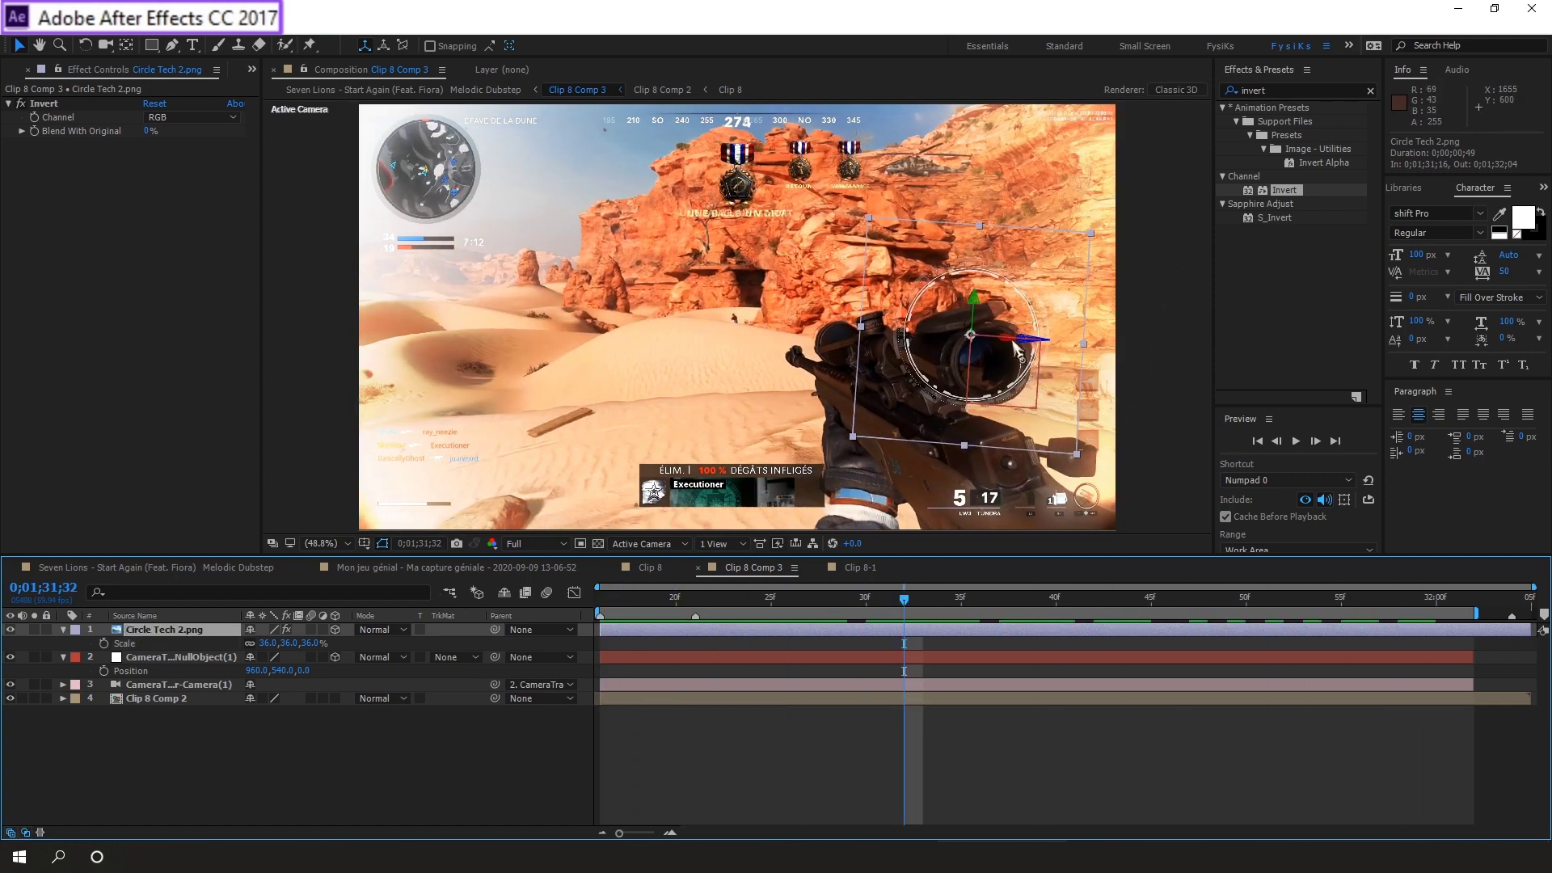
Step: At 0;01;31;32, lower the circle to Y about 574 and shift it in depth to surround the scope lens, then scrub to 0;01;31;40
drag(1039, 342, 1042, 347)
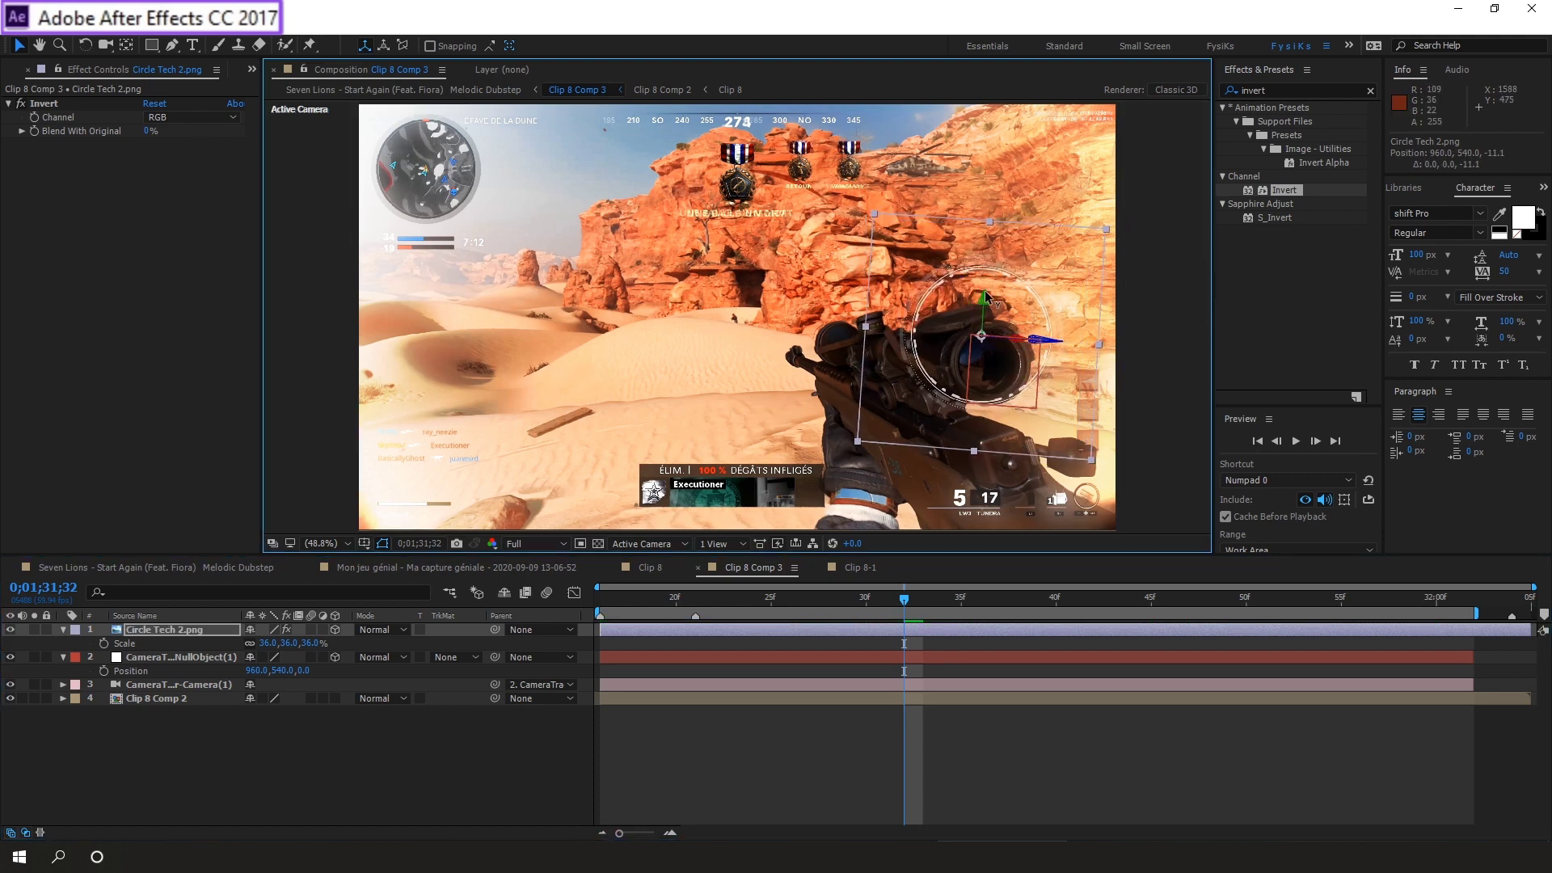
drag(986, 303, 994, 314)
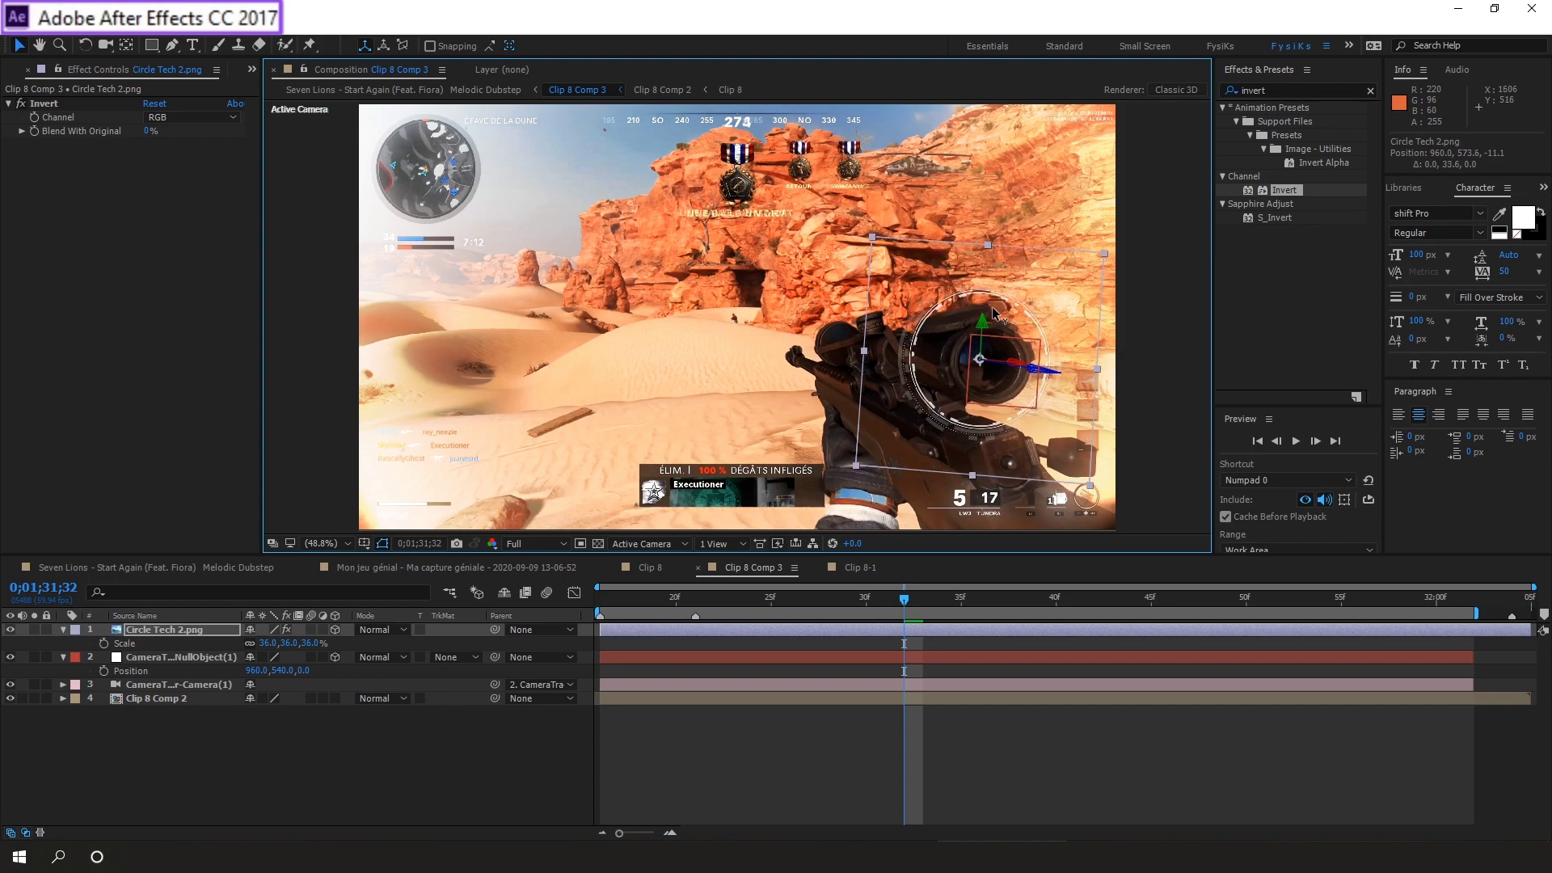
drag(1021, 365, 1033, 373)
drag(653, 605, 1056, 607)
Step: Set the Circle Tech 2.png layer's blending mode to Overlay
click(380, 630)
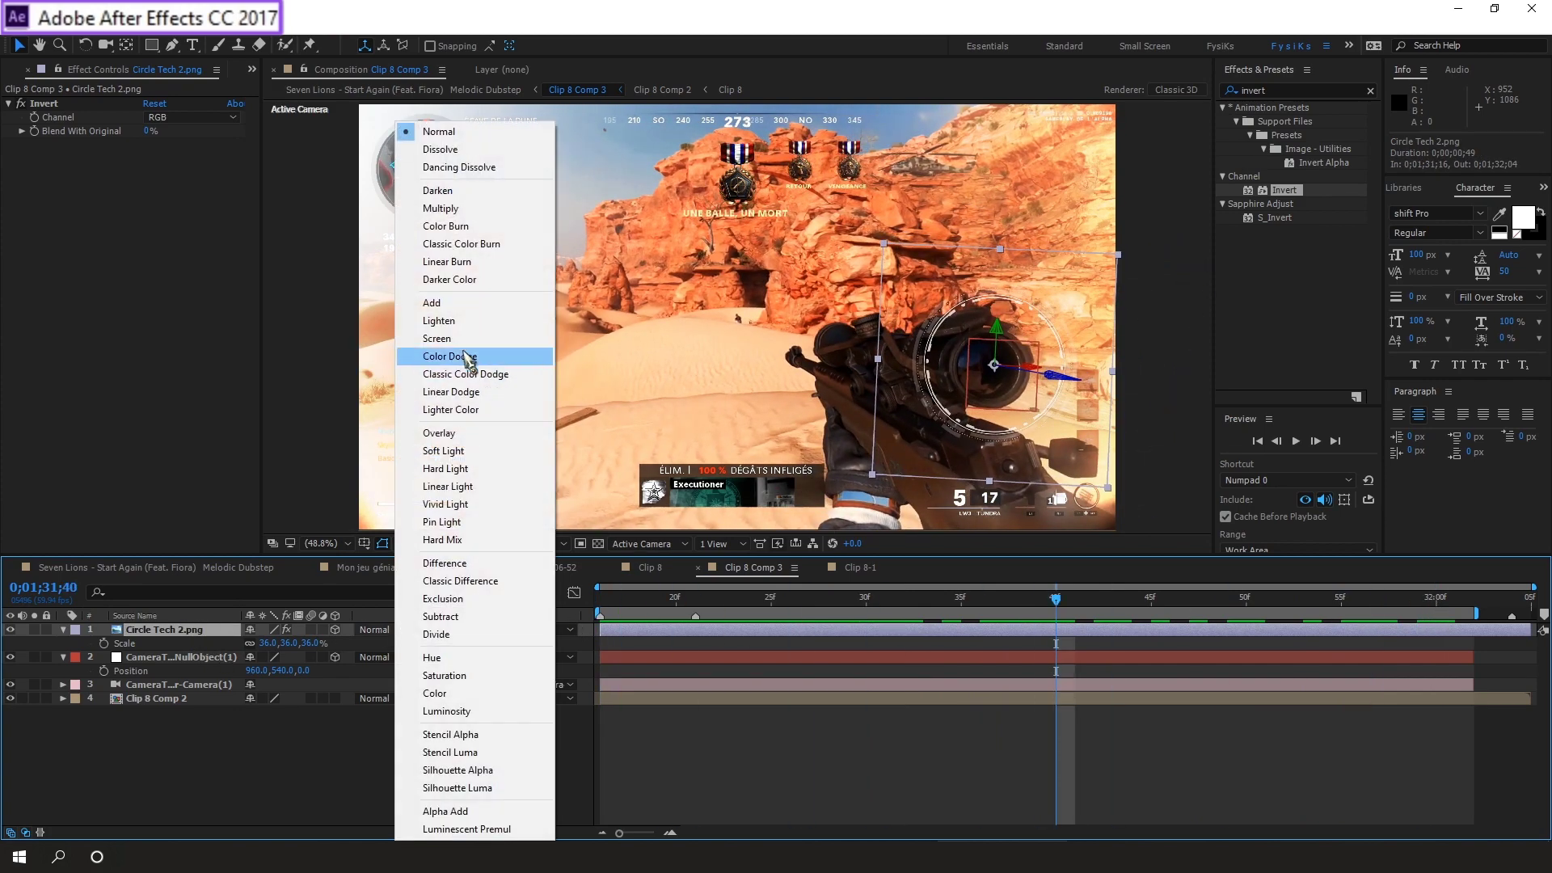
click(450, 436)
click(449, 443)
Step: Find the Stylize Glow effect and apply it to the Circle Tech 2.png layer with its default settings
click(151, 633)
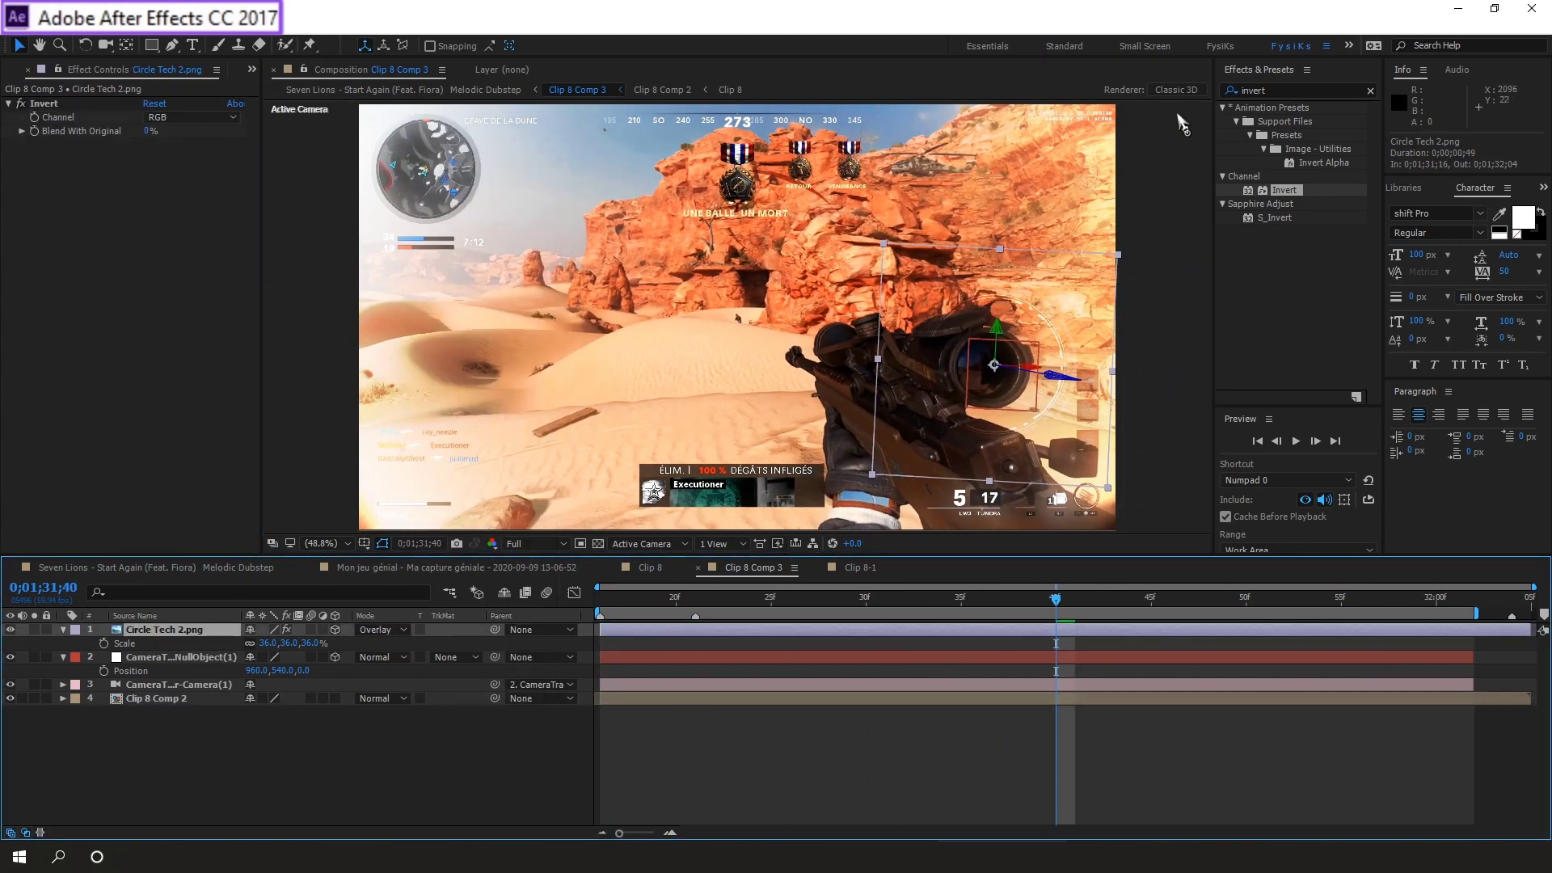
click(1269, 89)
text(glow)
scroll(1316, 275, down, 4)
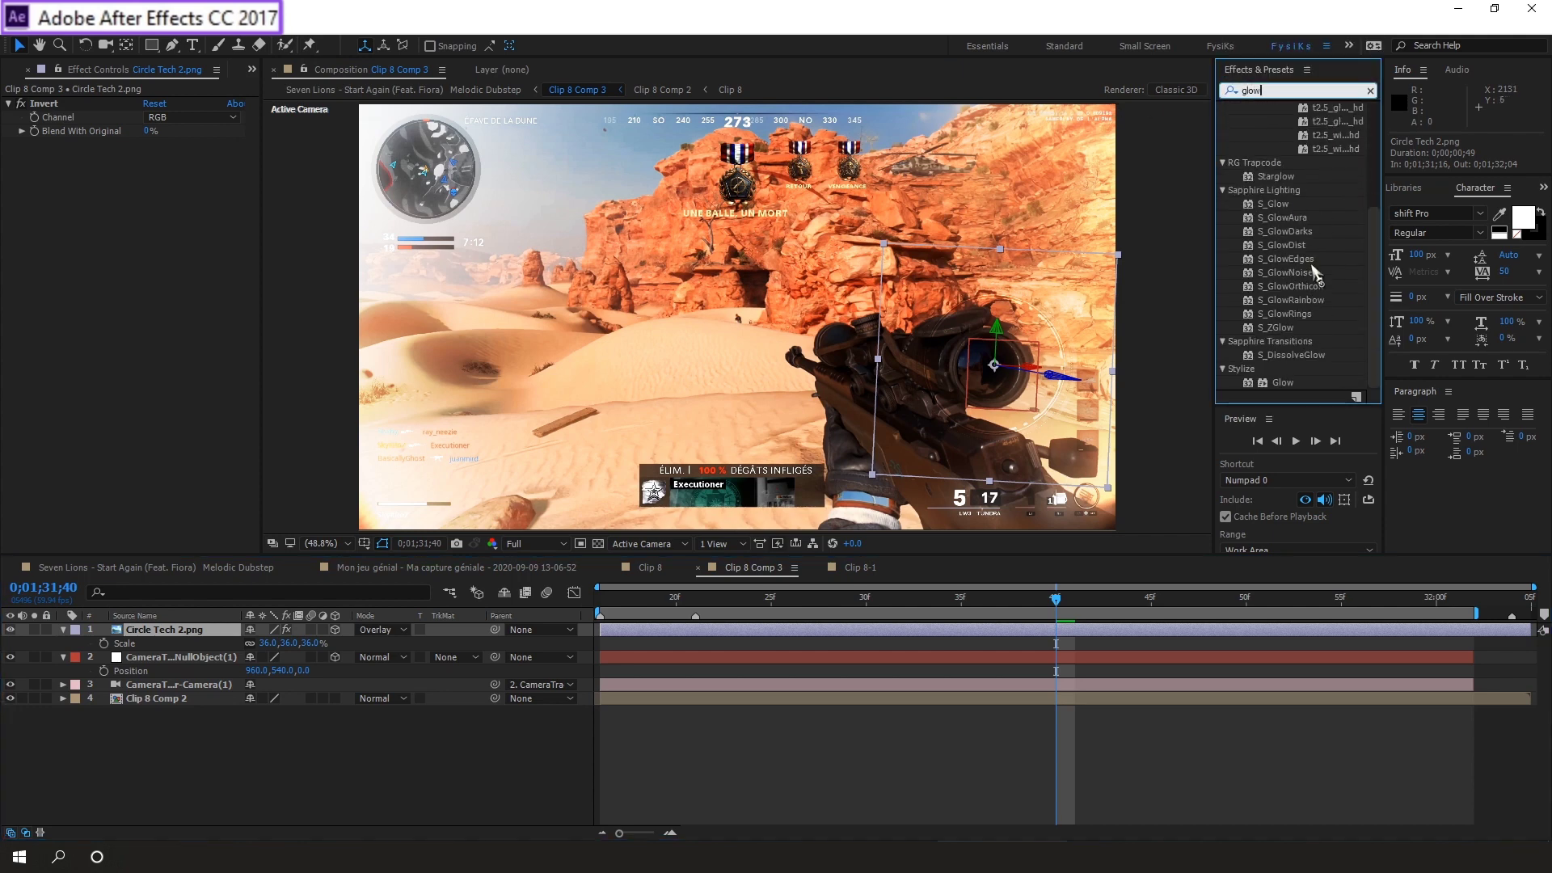
double_click(1283, 383)
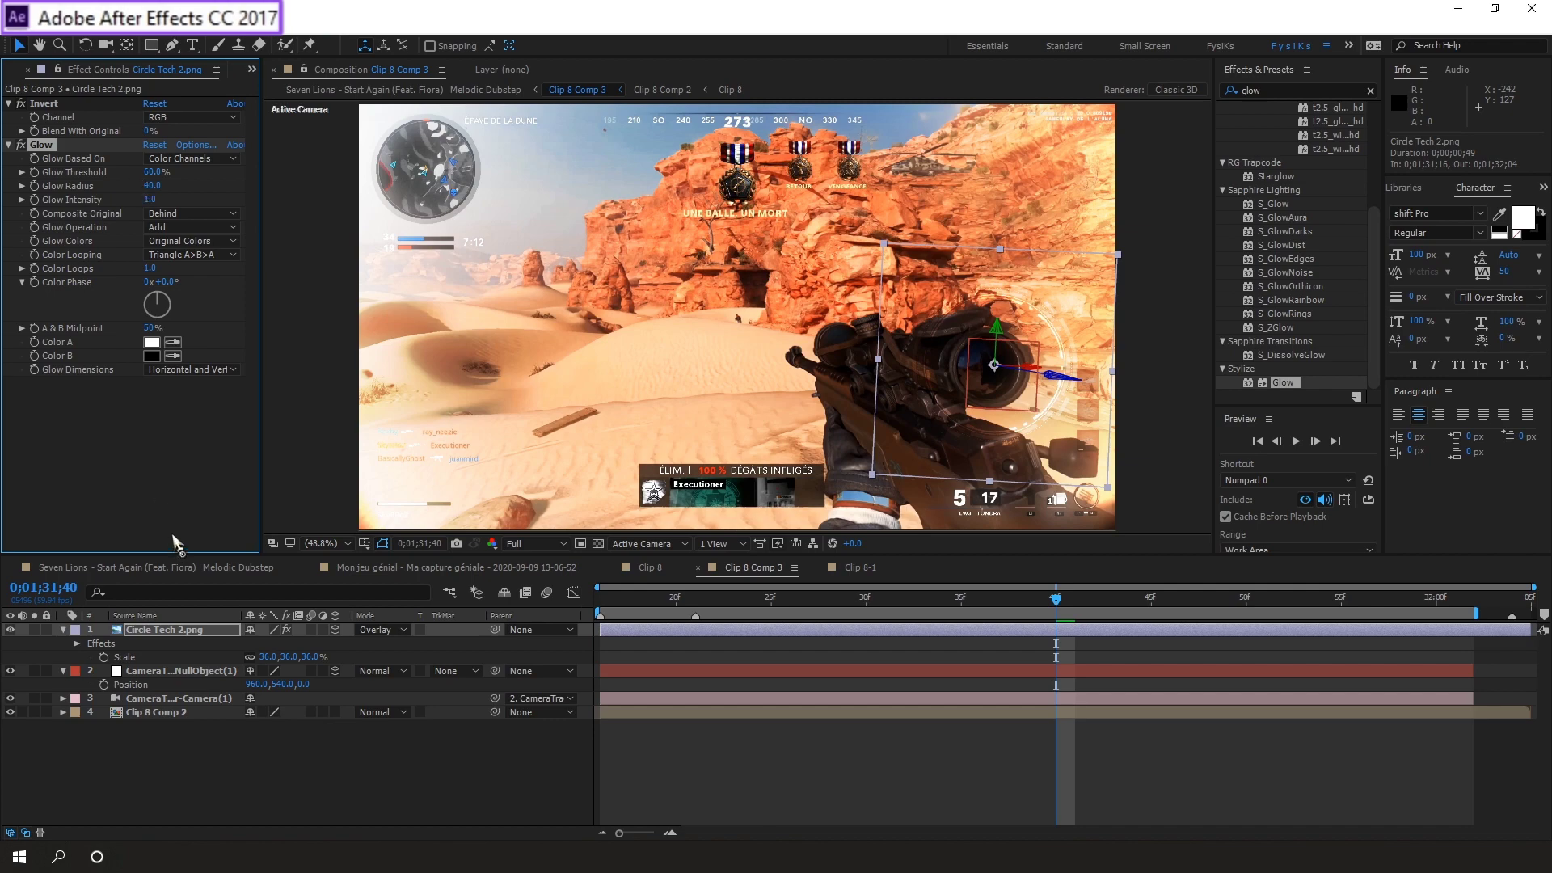
Step: Duplicate the glowing circle layer three times and preview the stacked rings around the scope
click(170, 635)
key(ctrl+d)
key(ctrl+d)
key(ctrl+d)
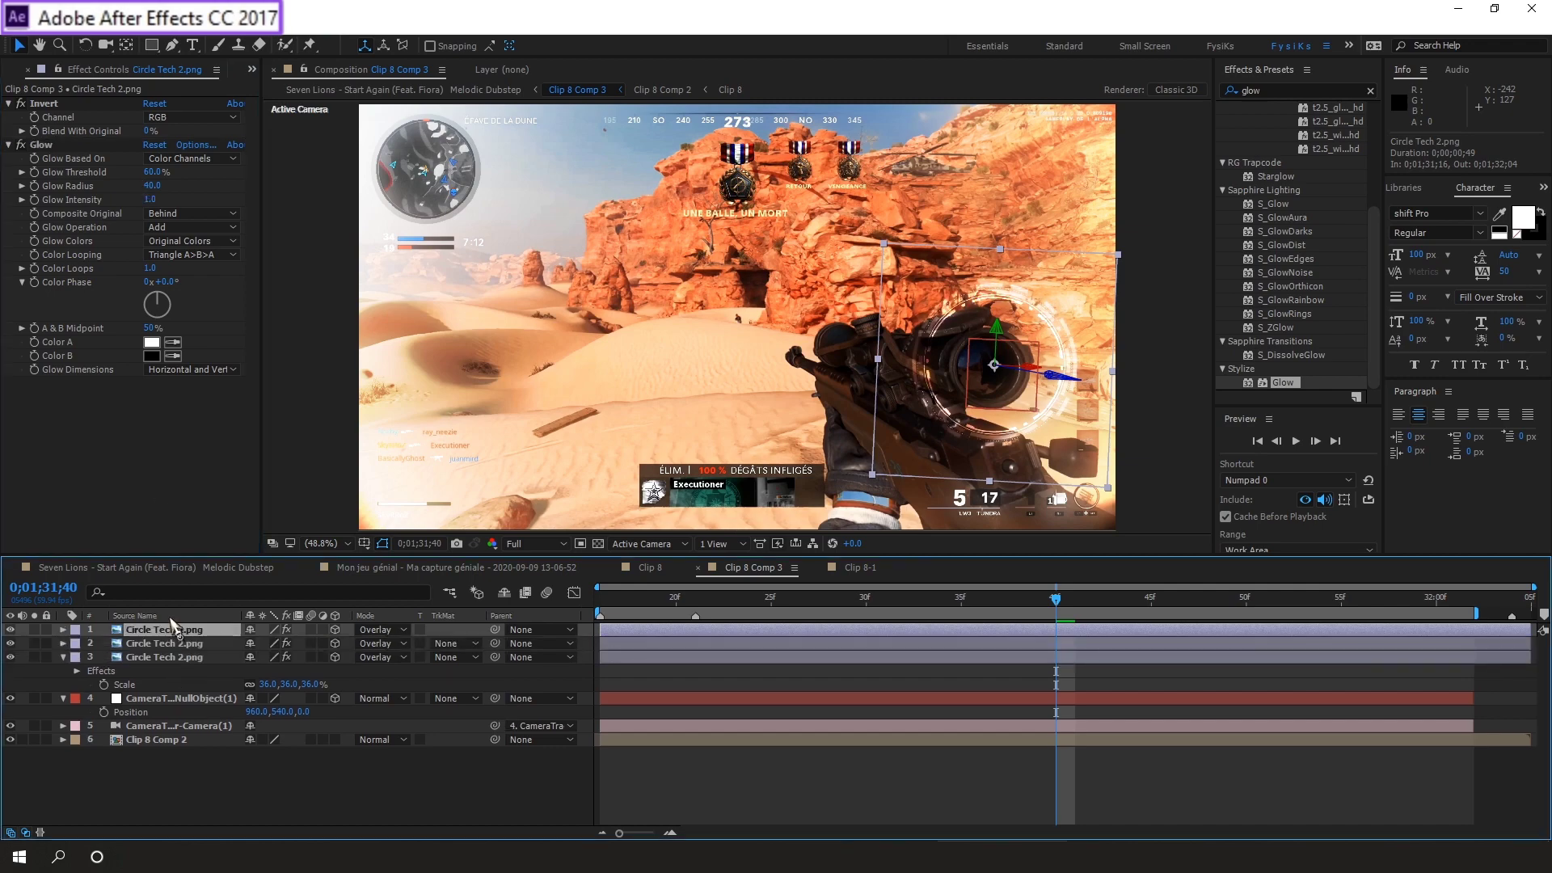
key(space)
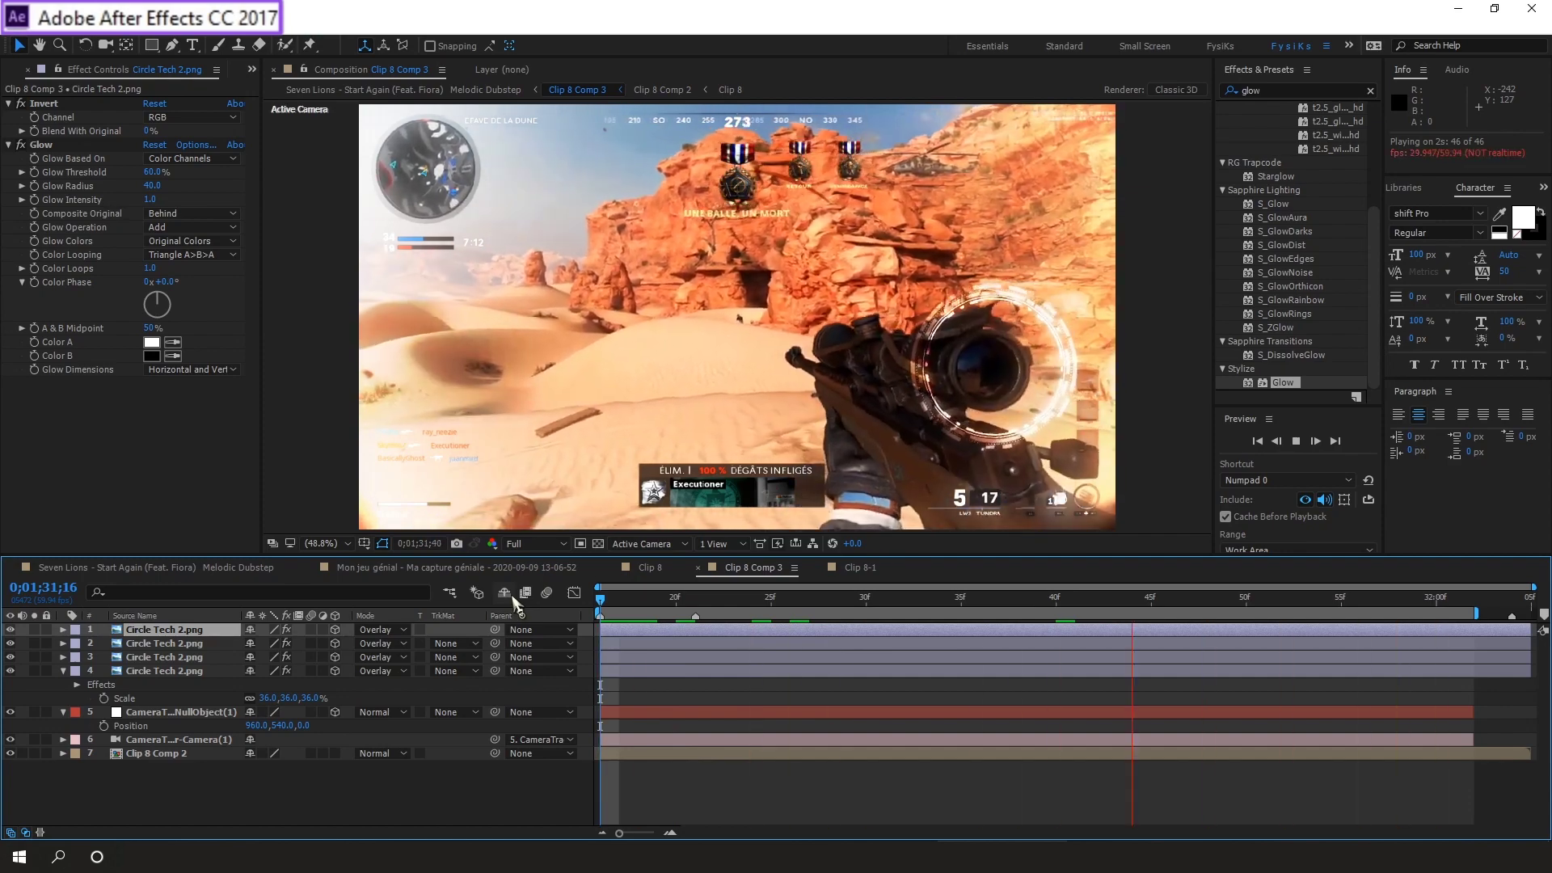
key(space)
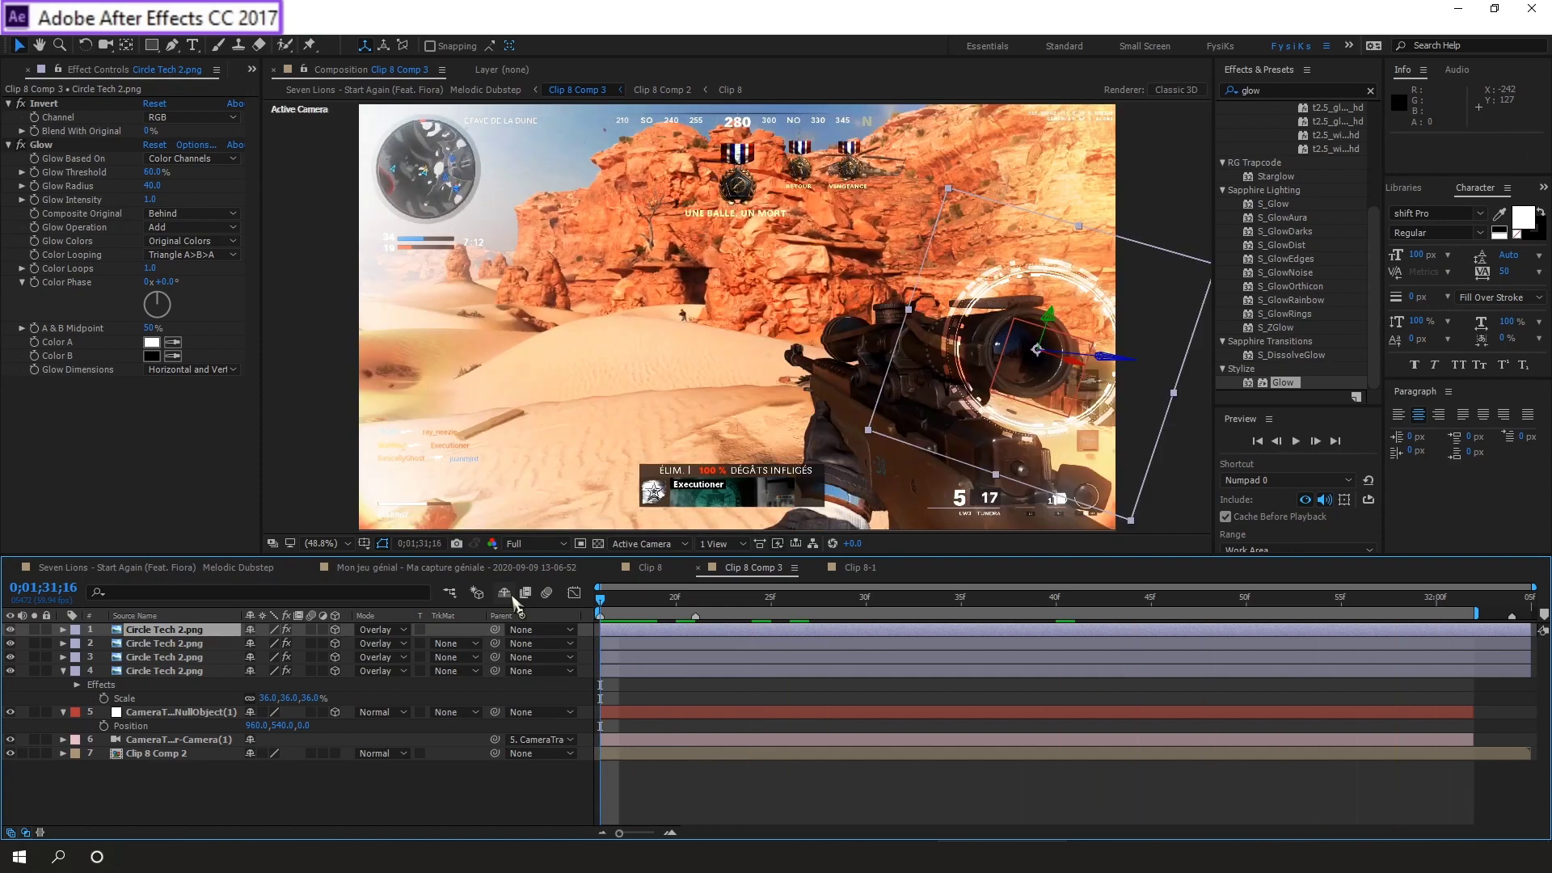